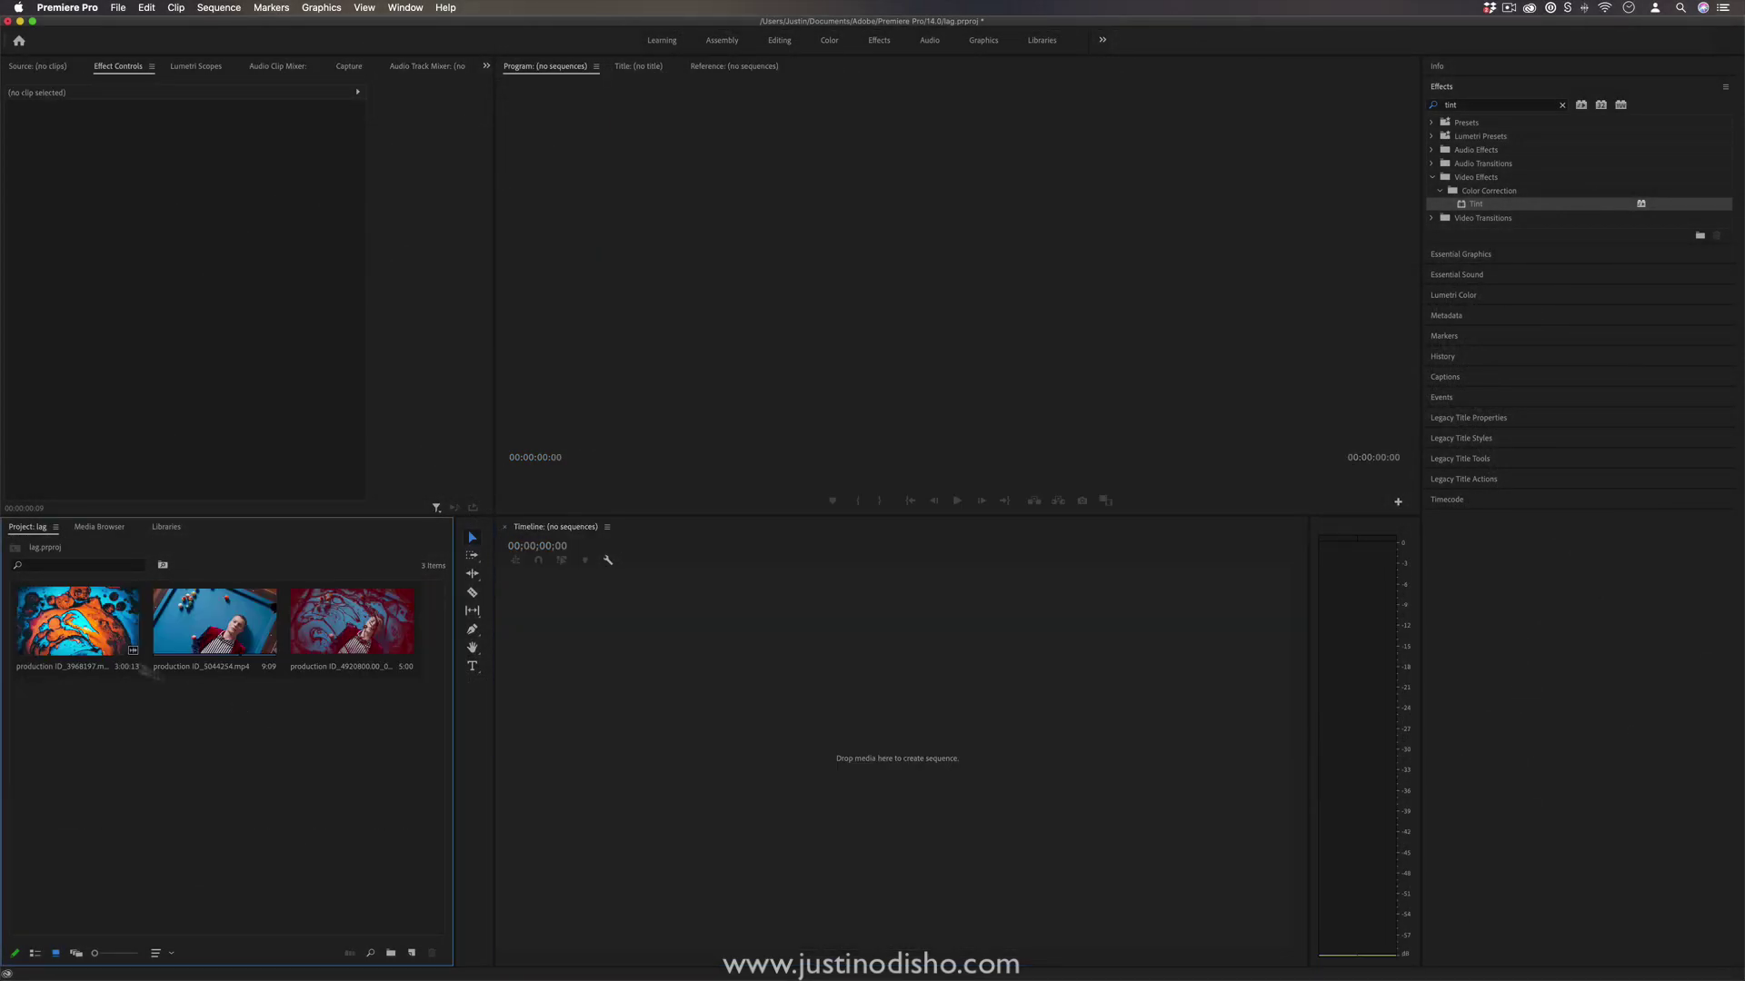
Load the ink-swirl and pool-table clips in the Source monitor and scrub through the ink-swirl footage
double_click(97, 622)
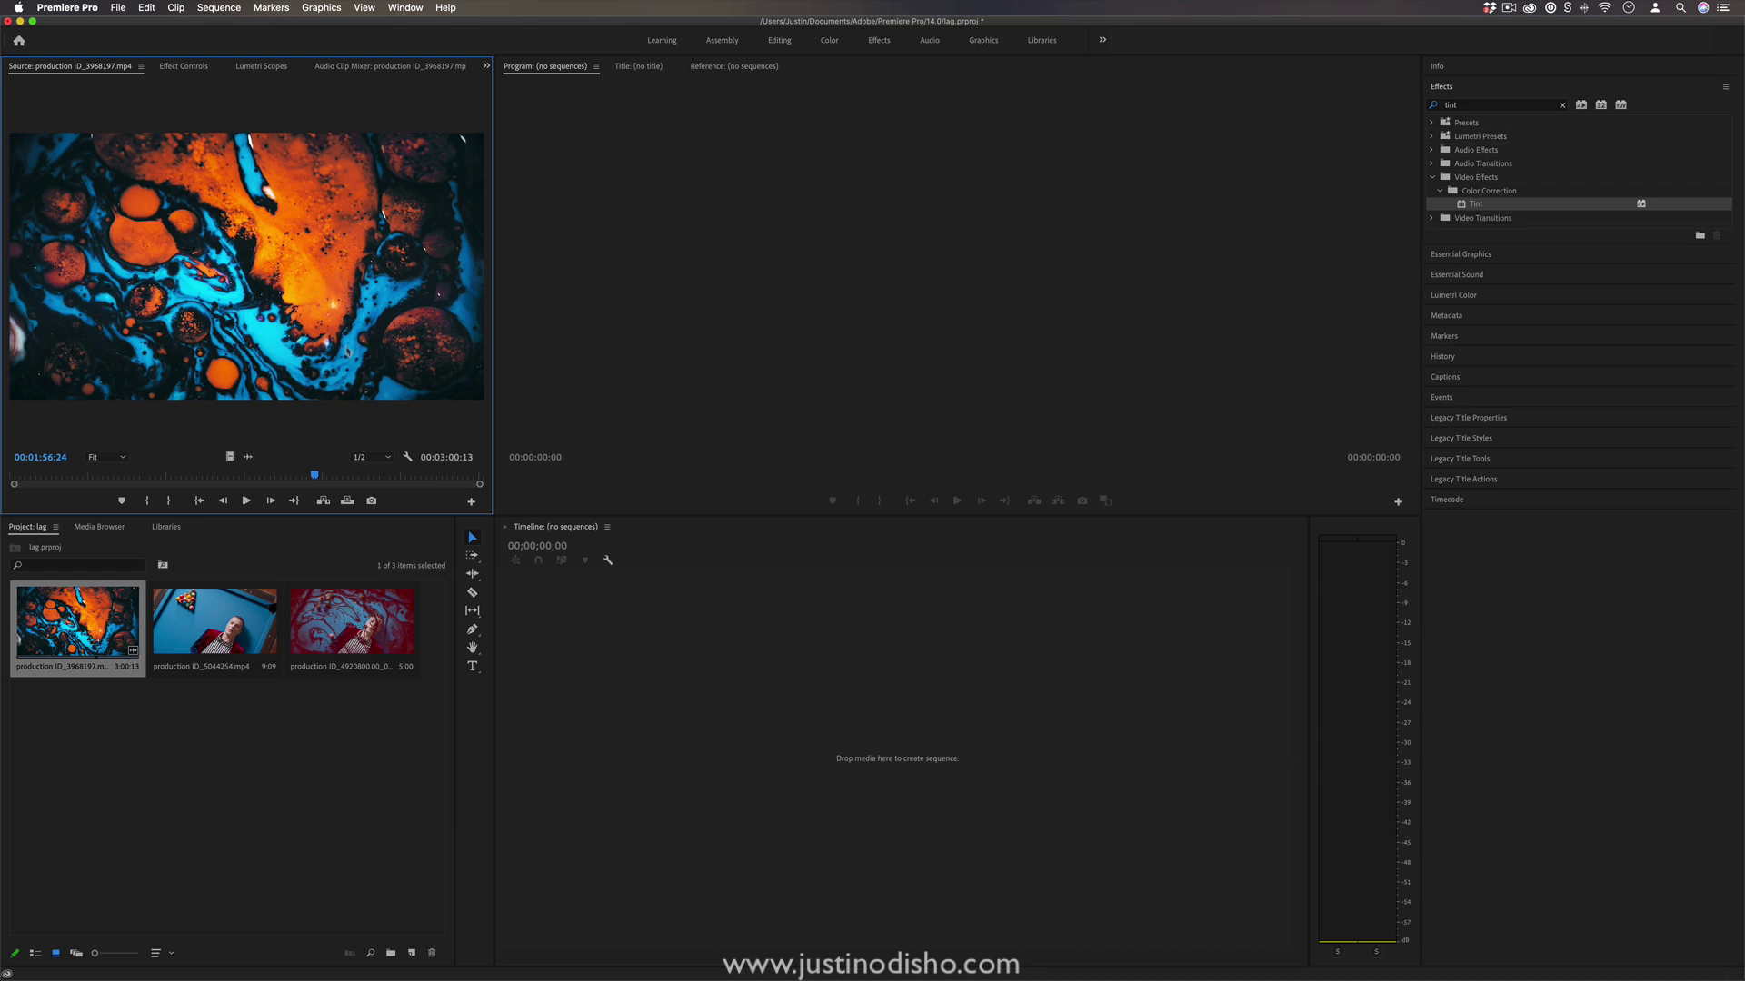
drag(106, 484, 210, 483)
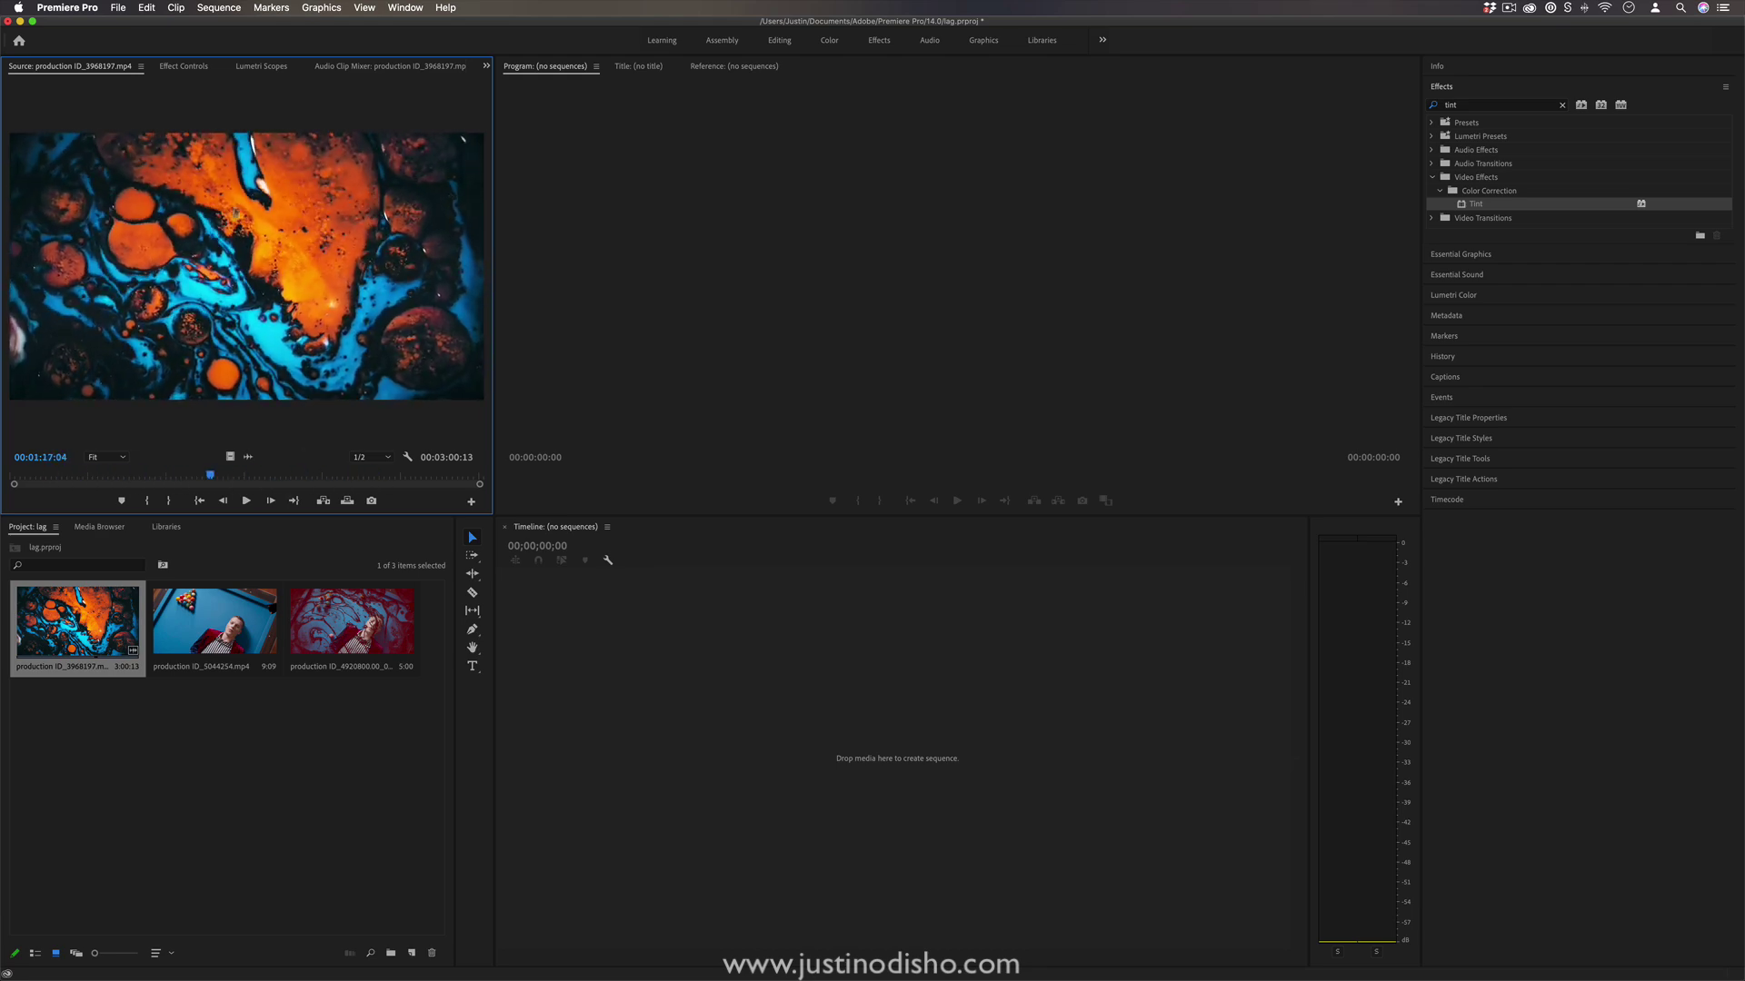
double_click(218, 636)
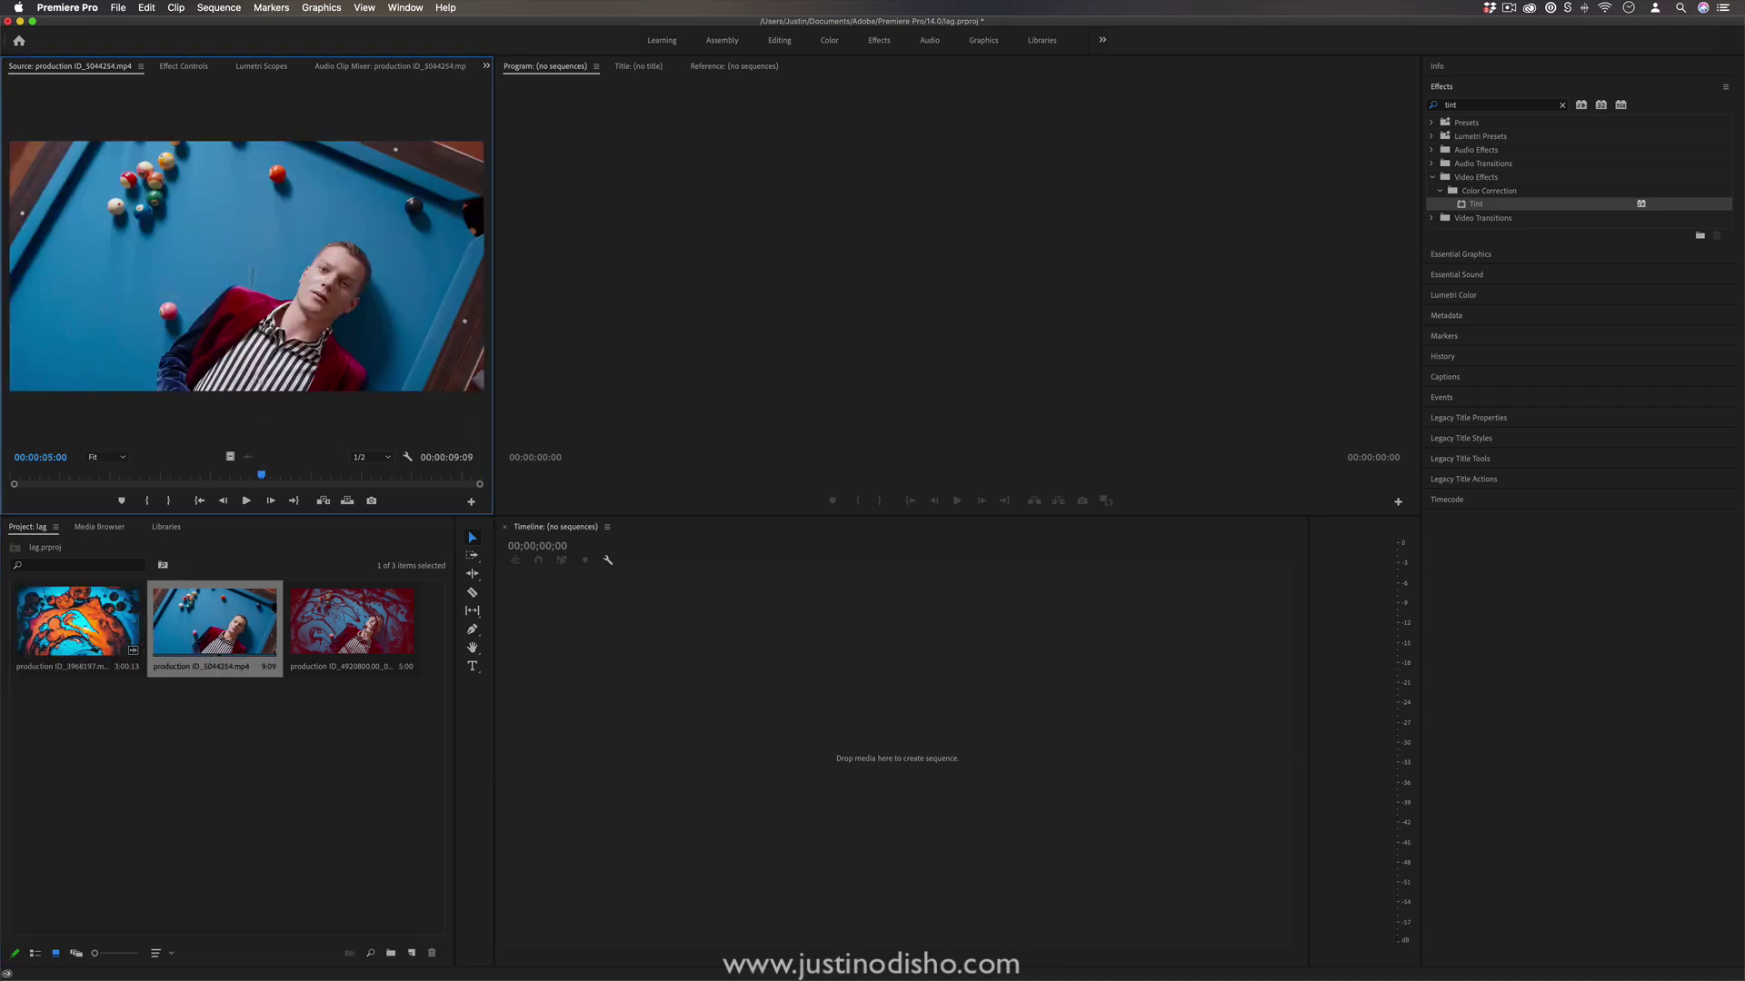
double_click(77, 622)
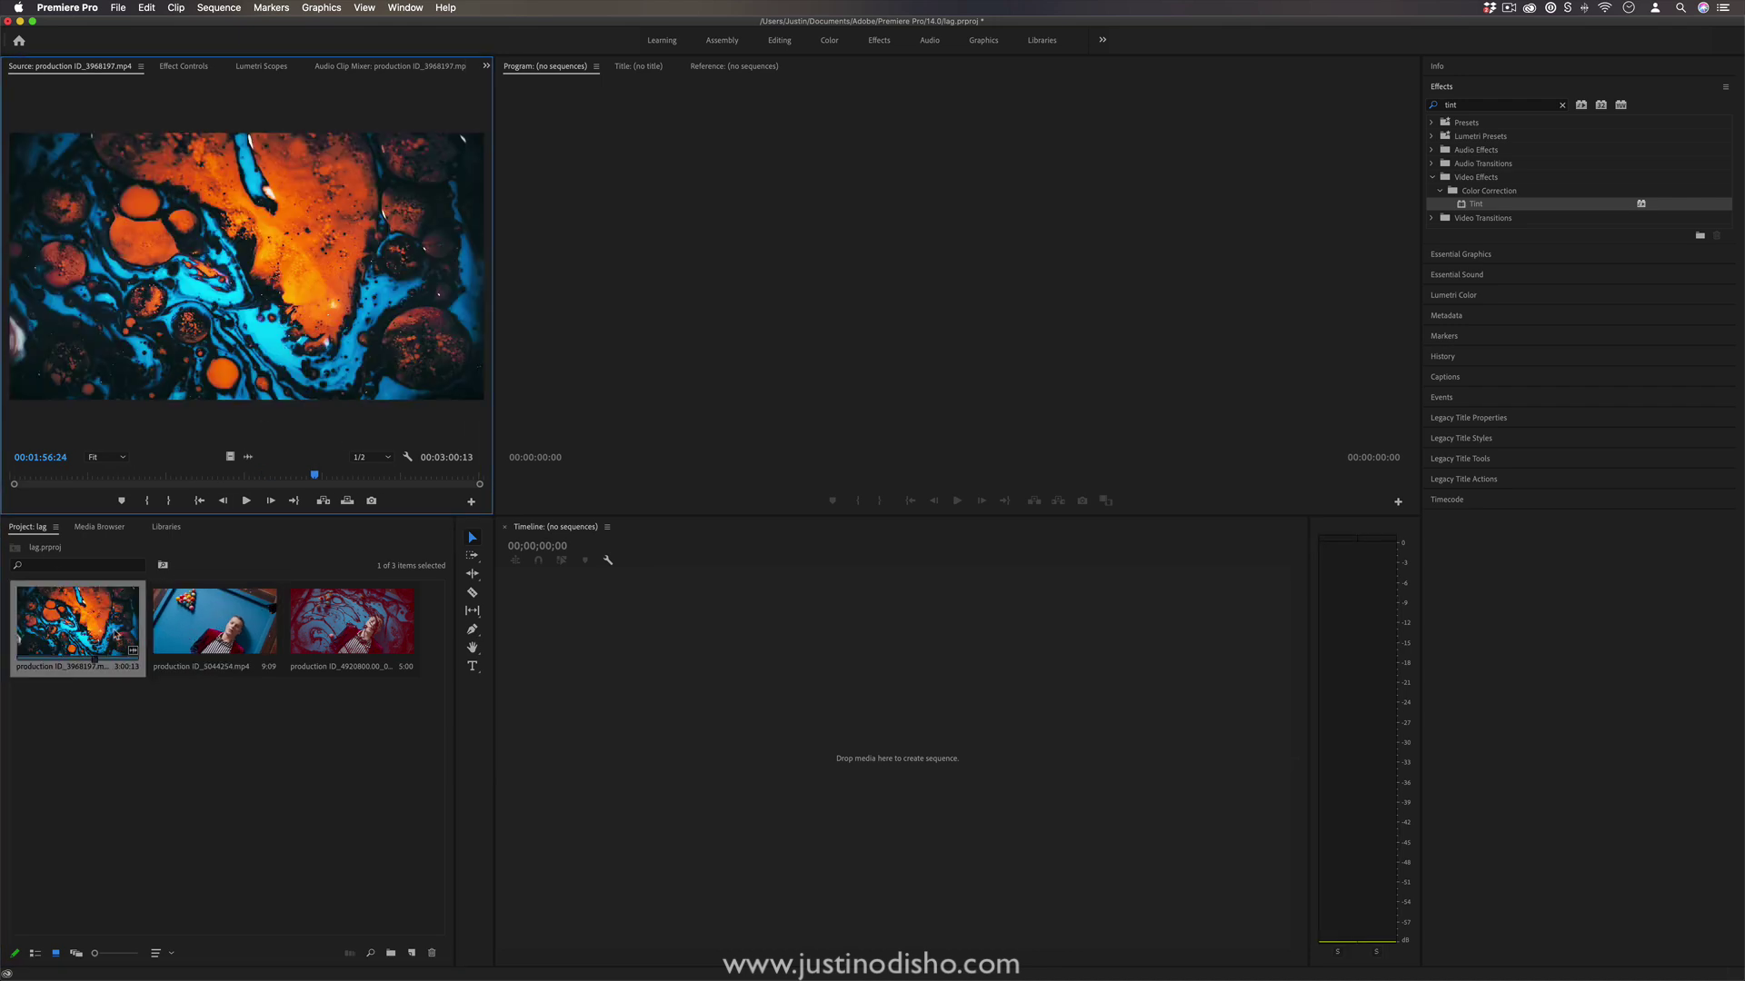
click(108, 666)
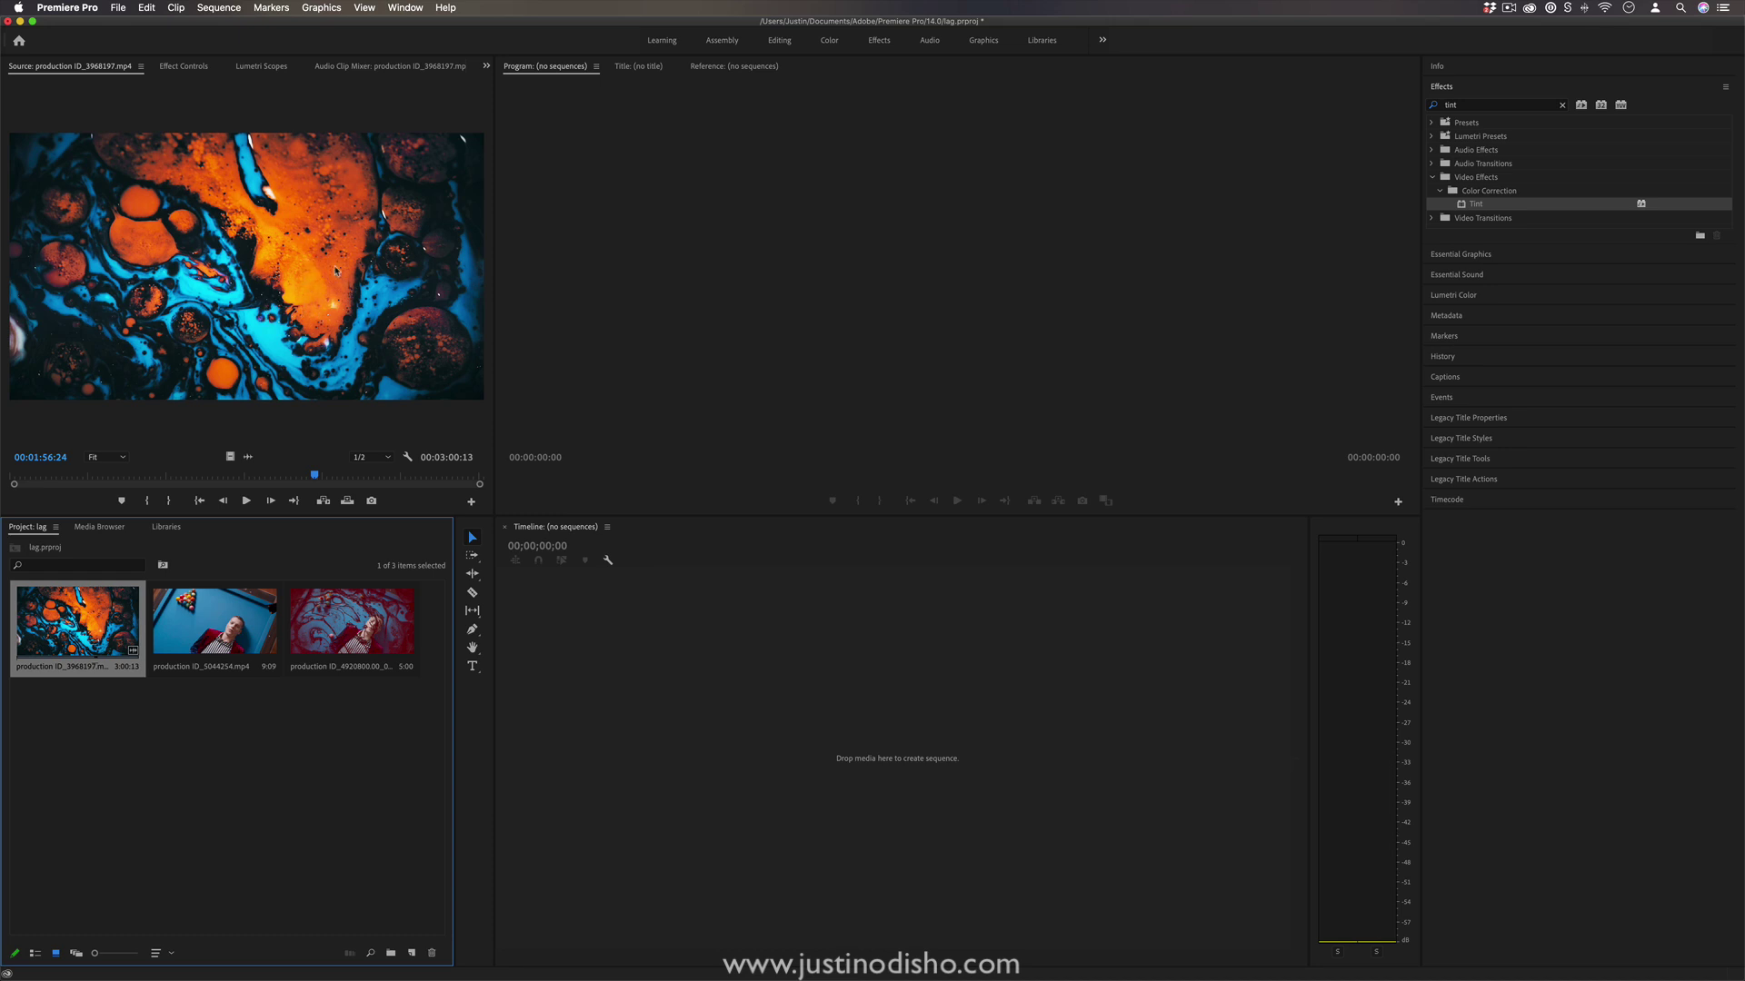
click(188, 628)
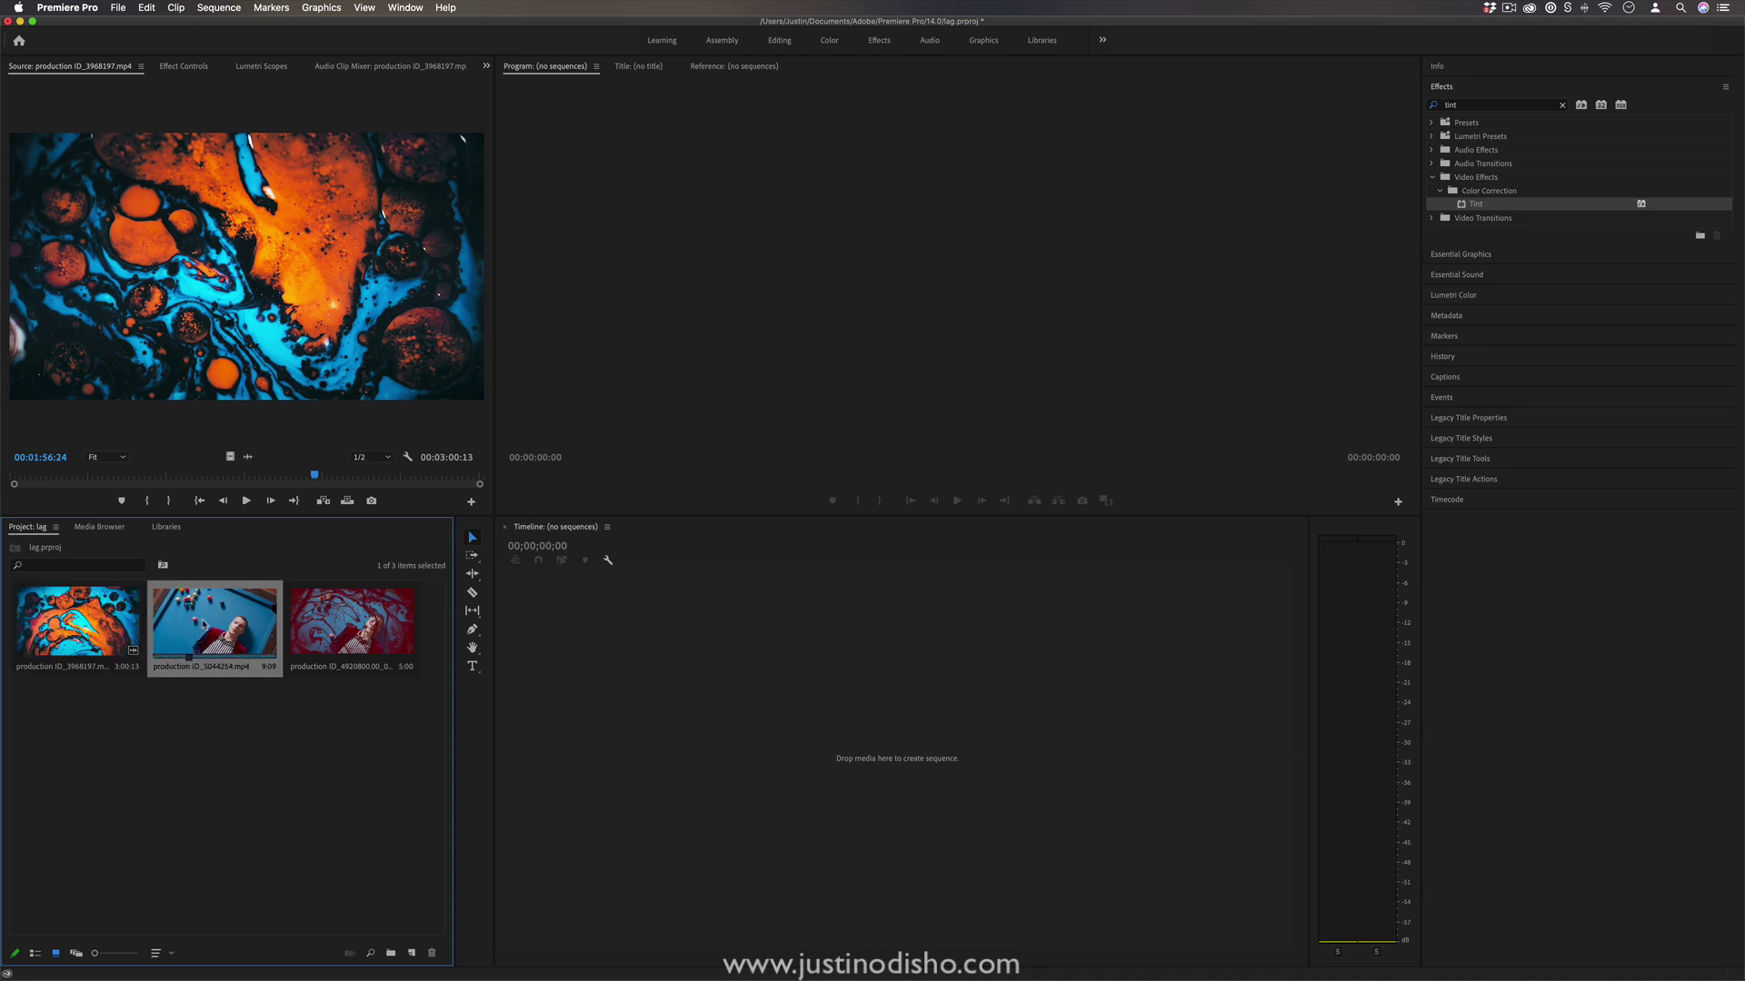
Create a sequence from the pool-table clip and cancel the New Sequence dialog
drag(188, 629, 727, 708)
click(710, 747)
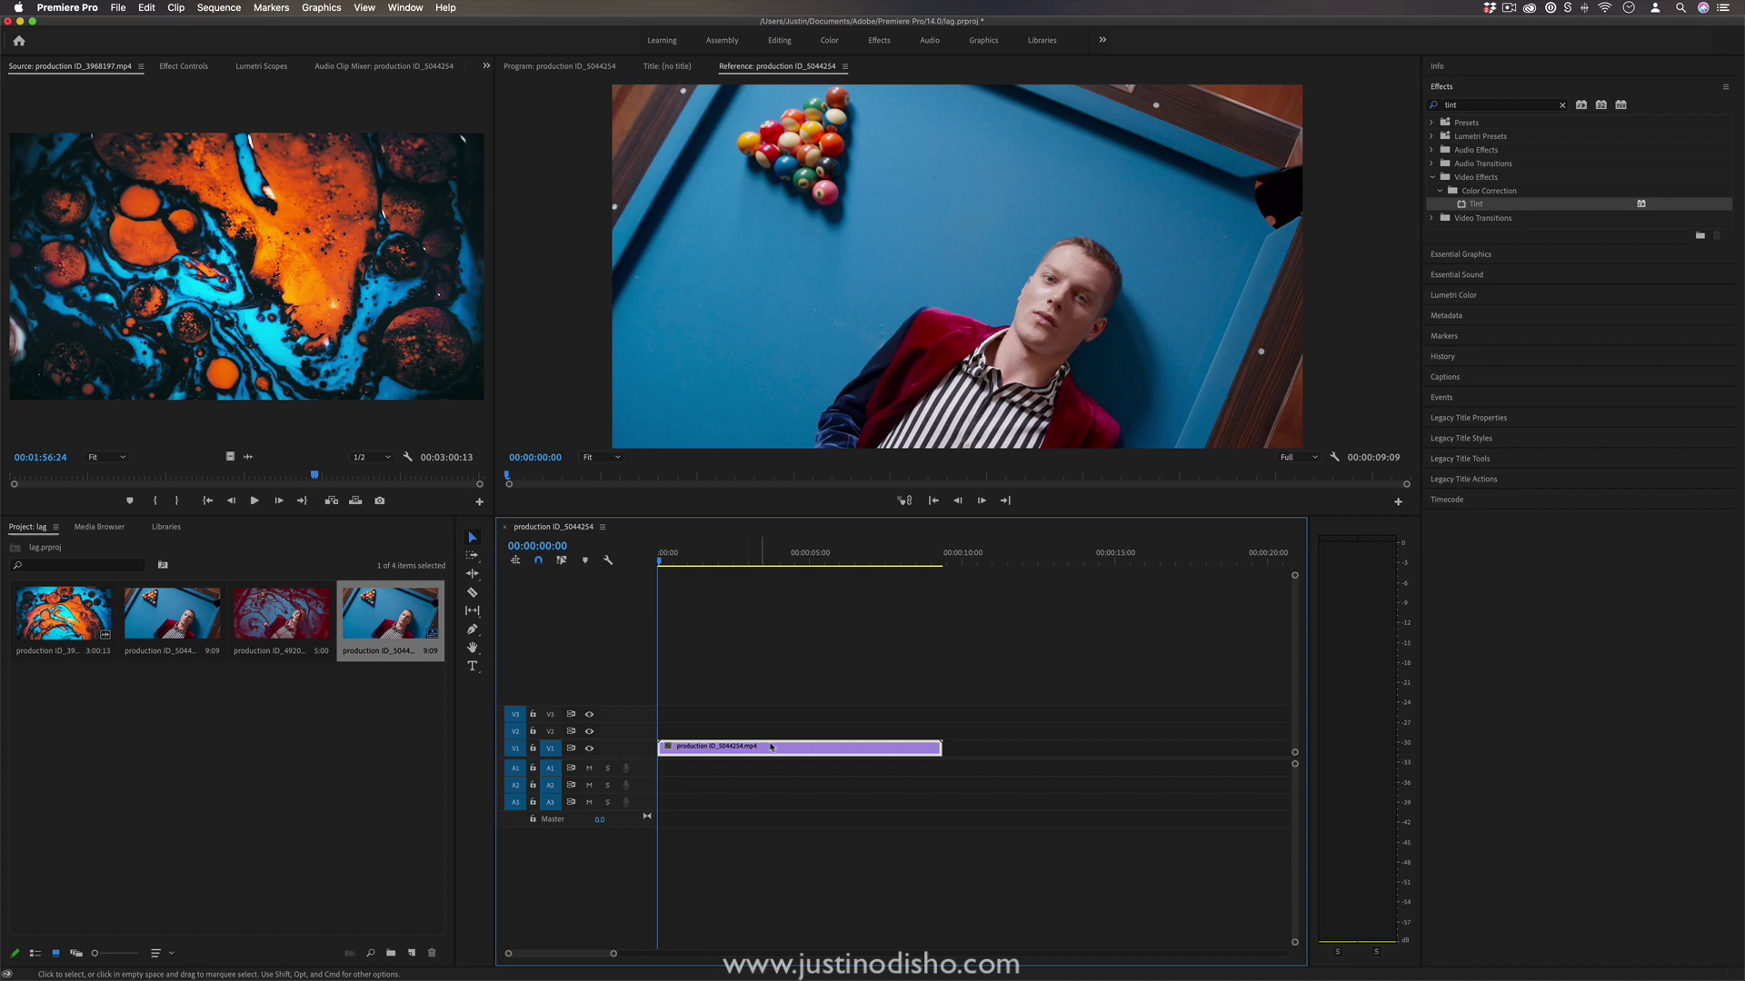
click(199, 624)
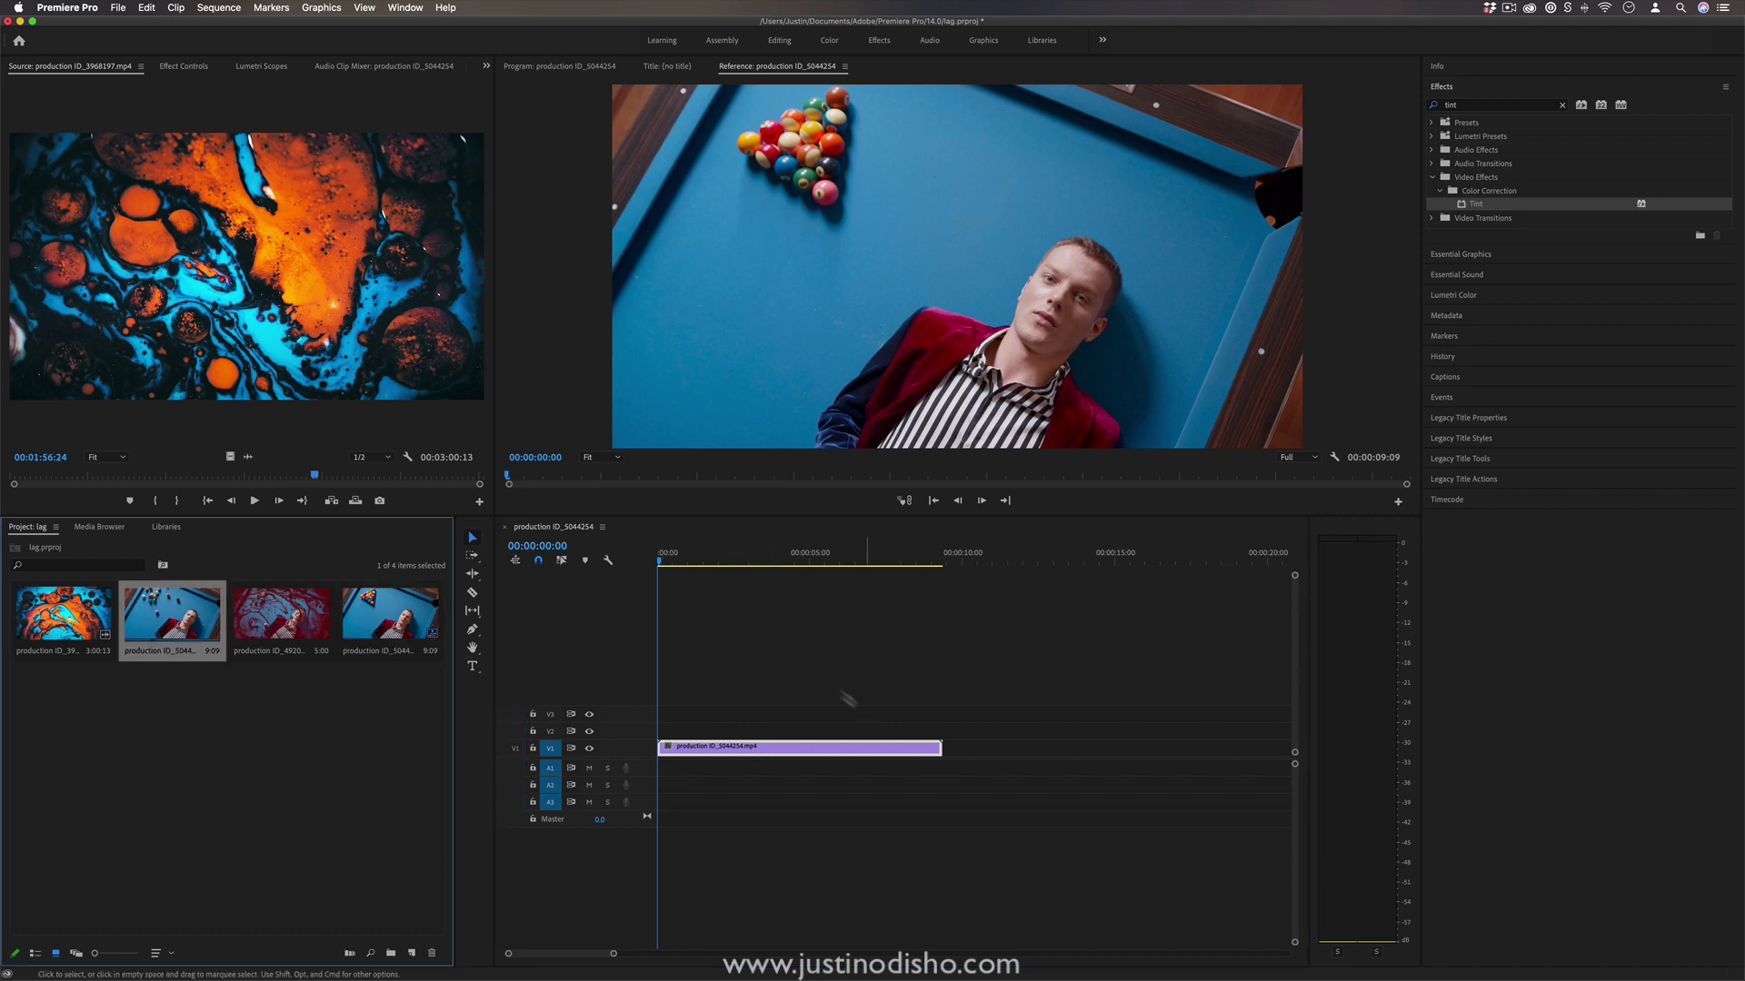
click(118, 7)
mouse_move(146, 33)
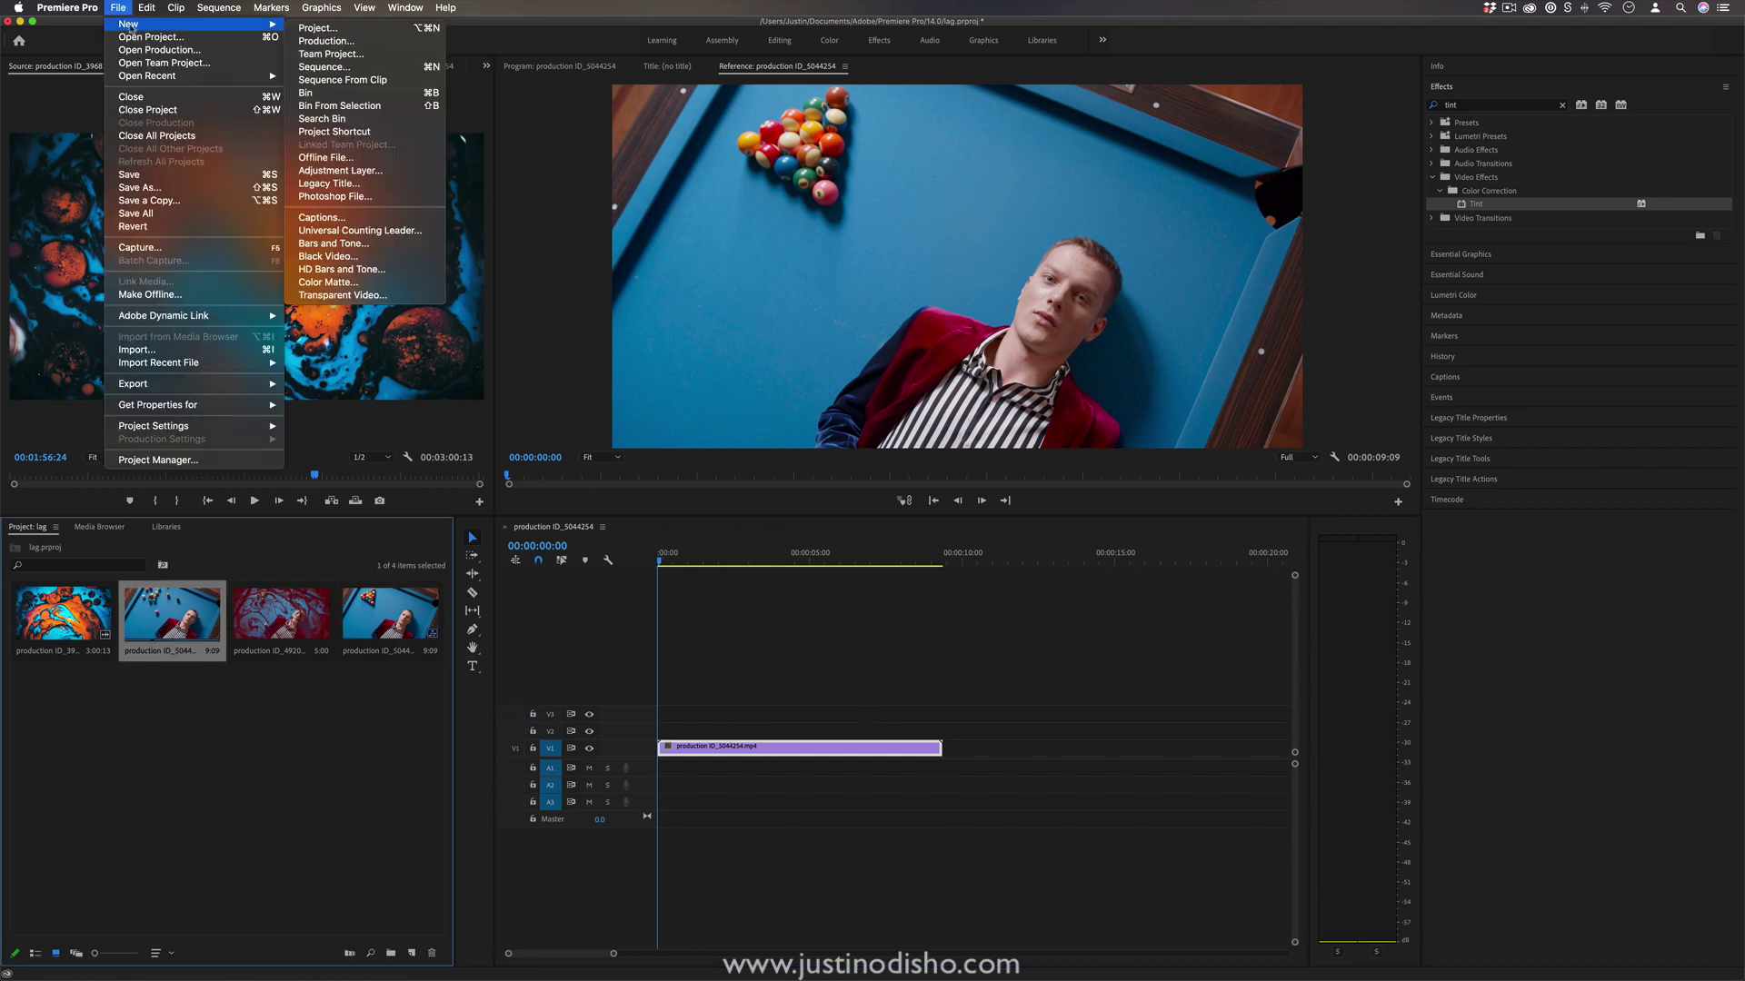
click(345, 71)
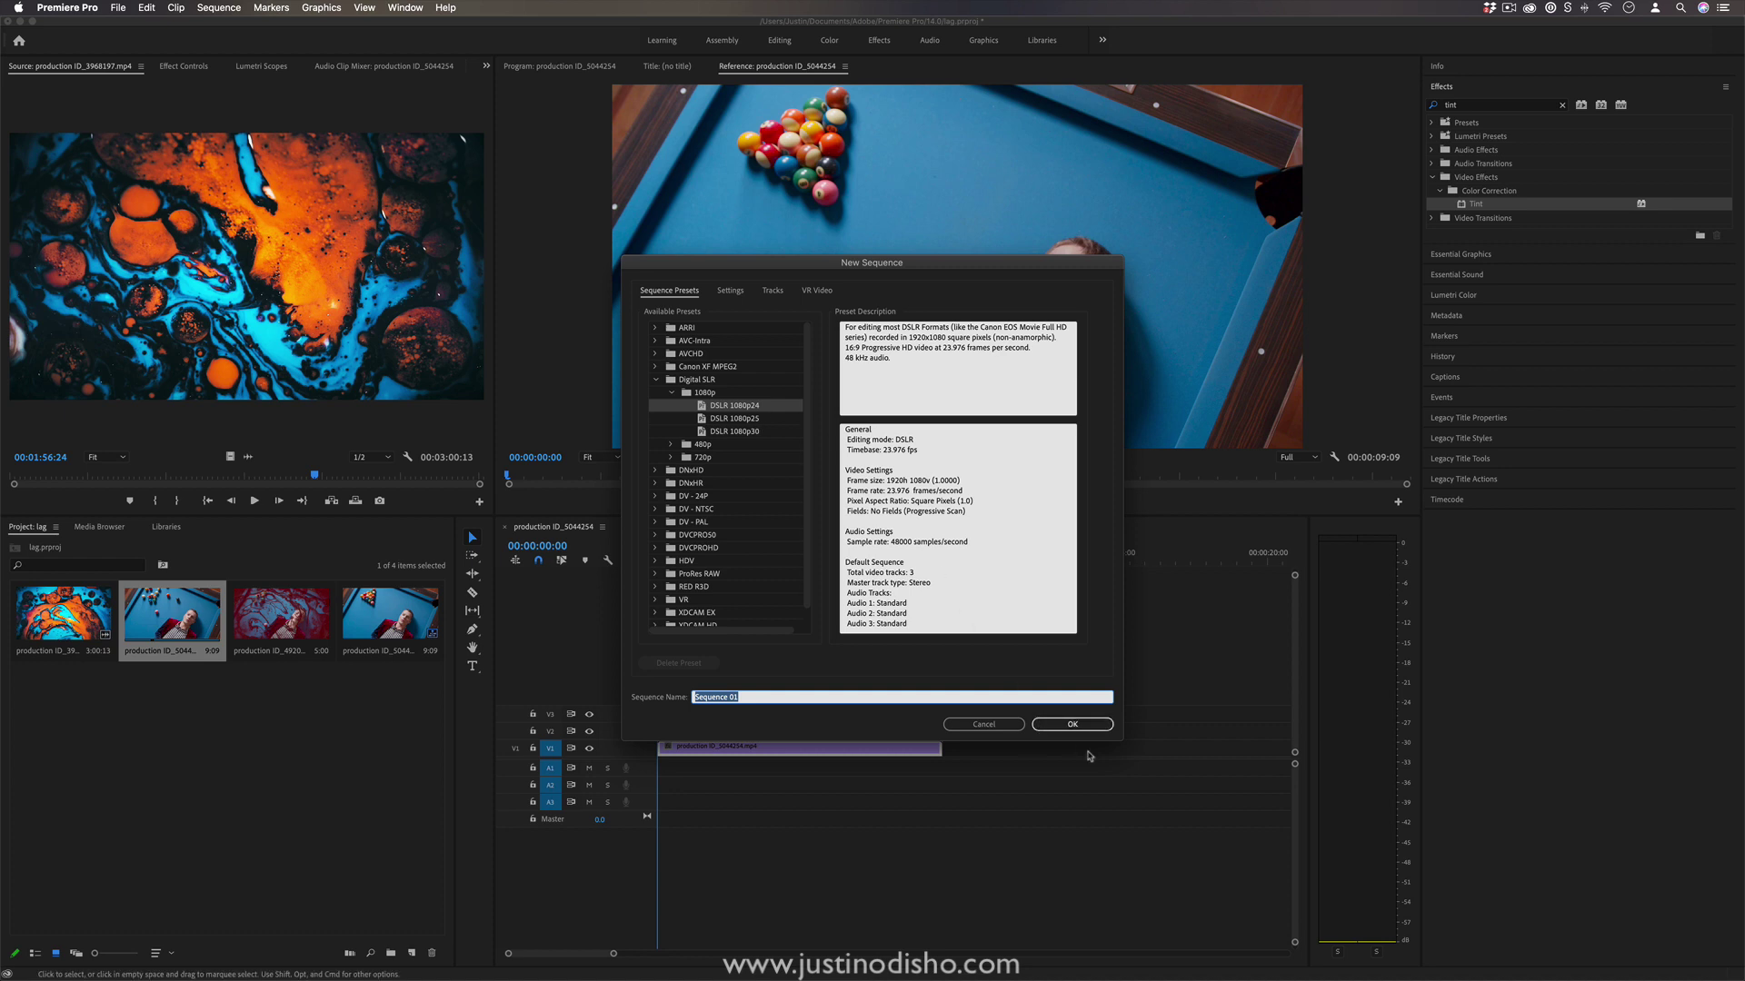
click(984, 724)
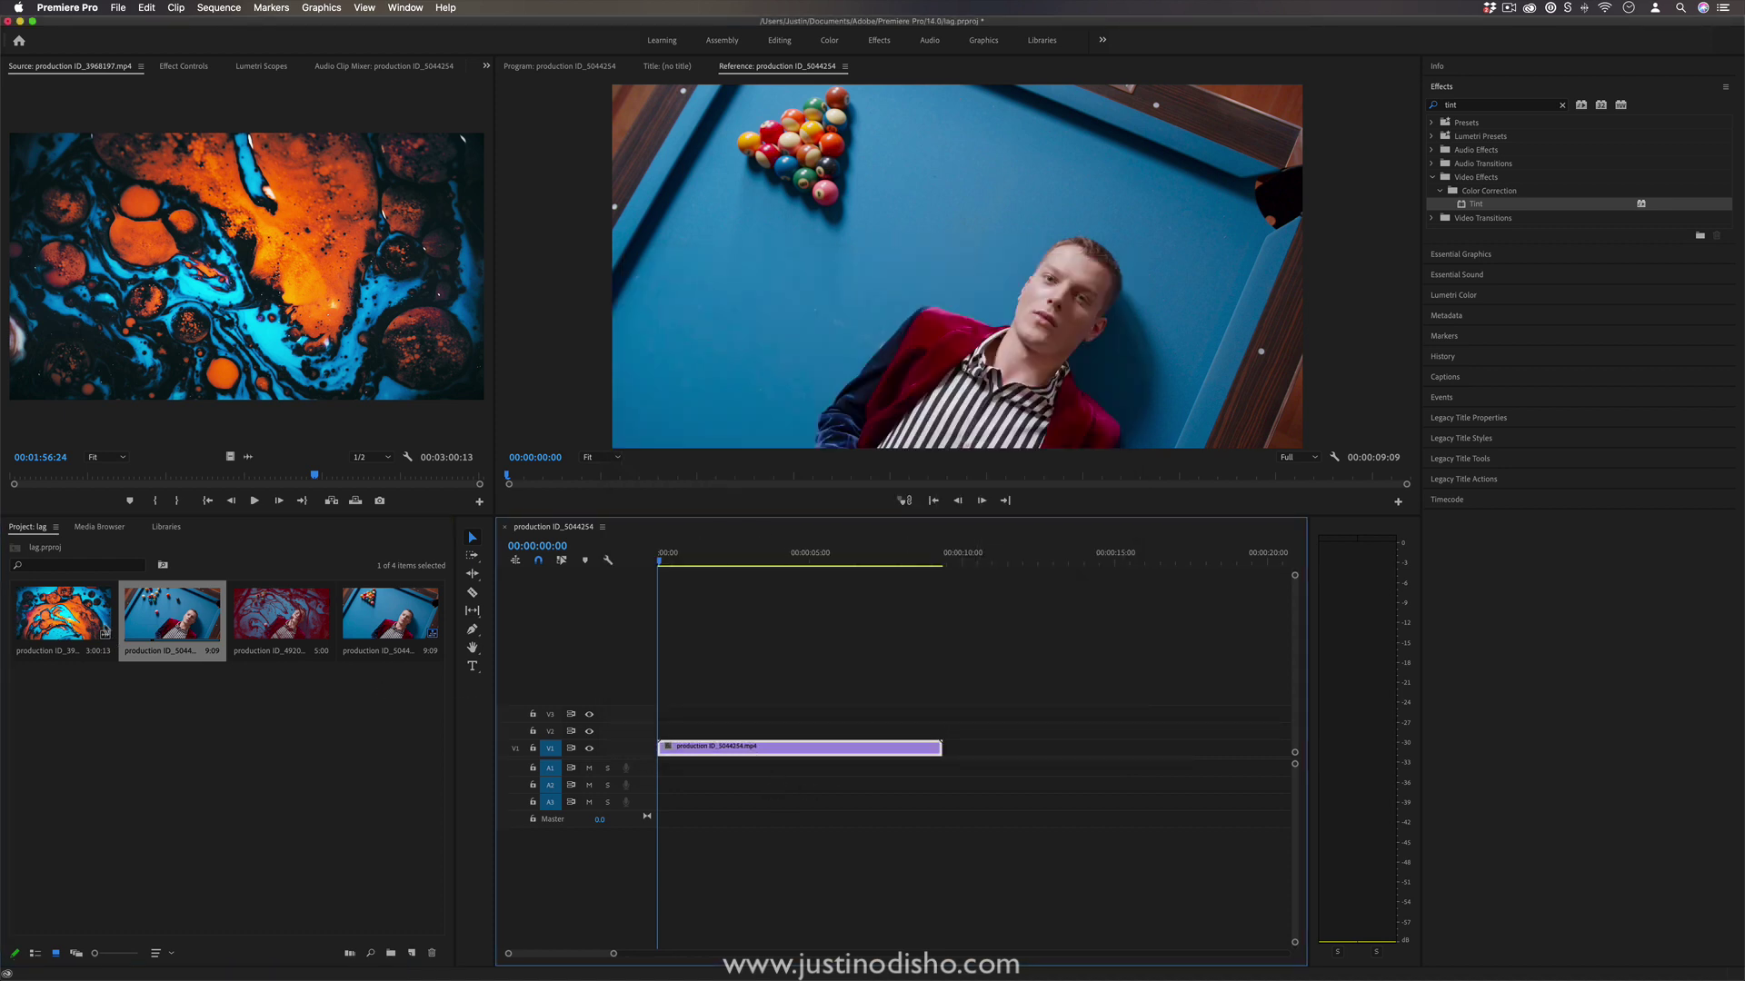
Place the ink-swirl clip on V2 above the pool-table clip and check both clips' details
click(94, 615)
drag(94, 616, 810, 794)
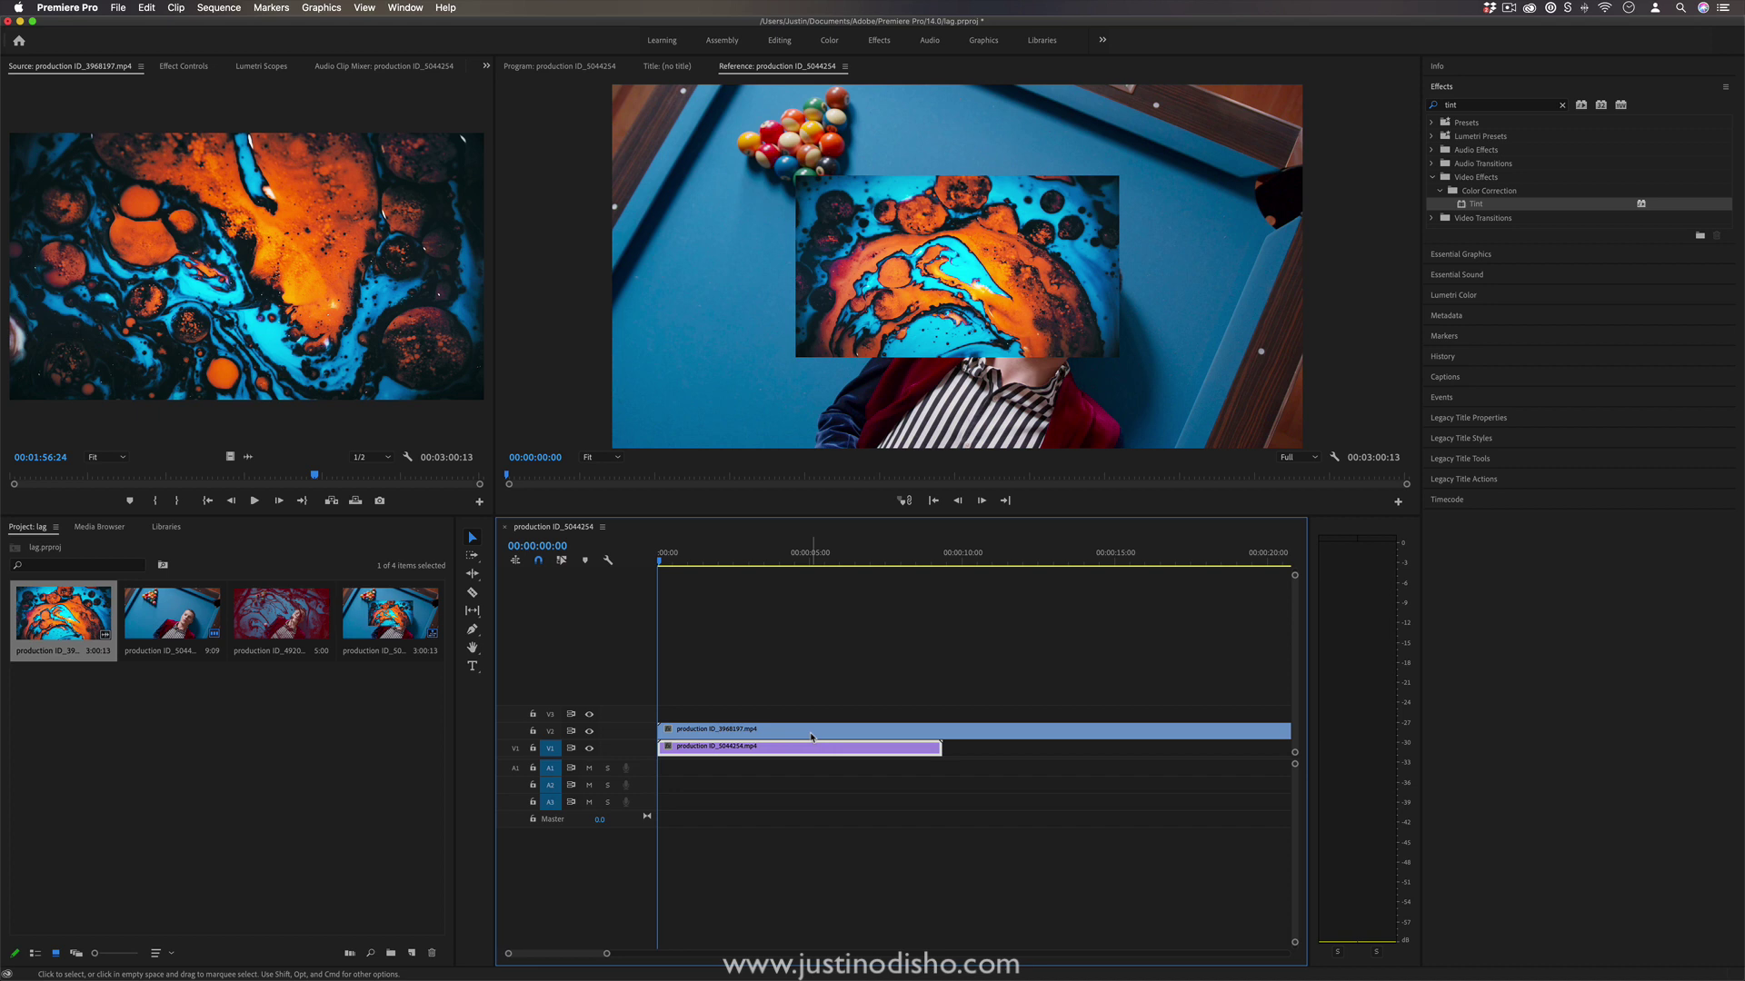
click(812, 737)
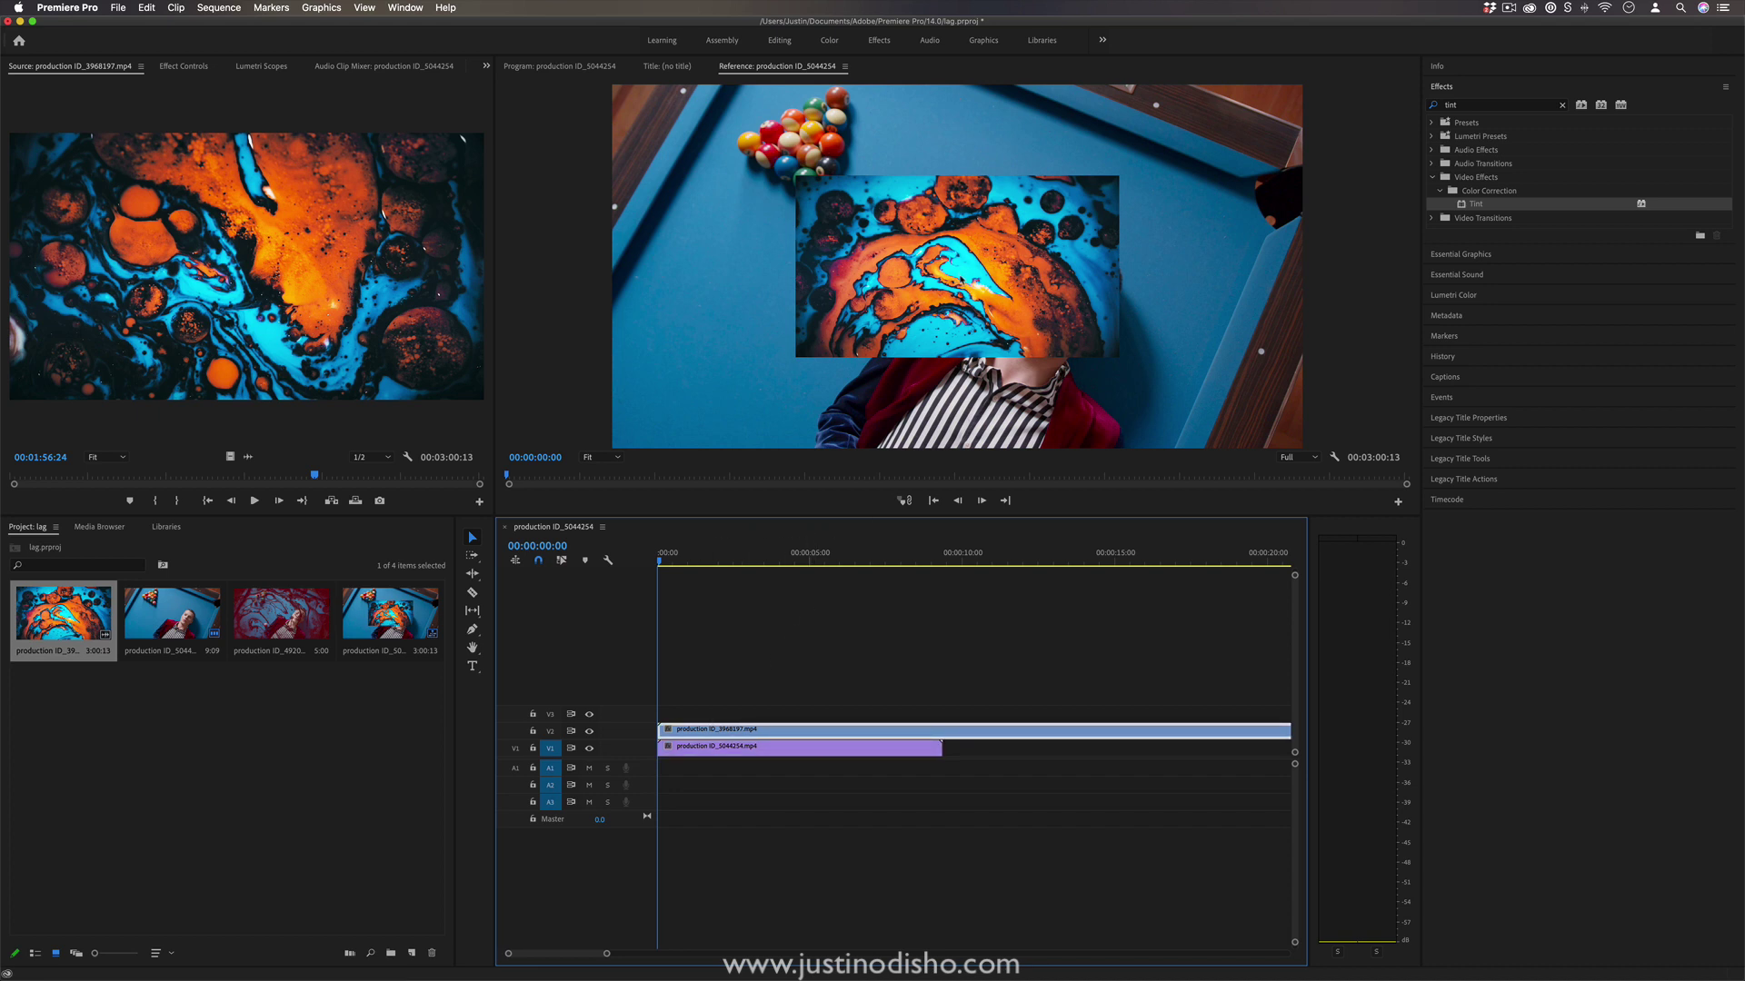
click(1454, 73)
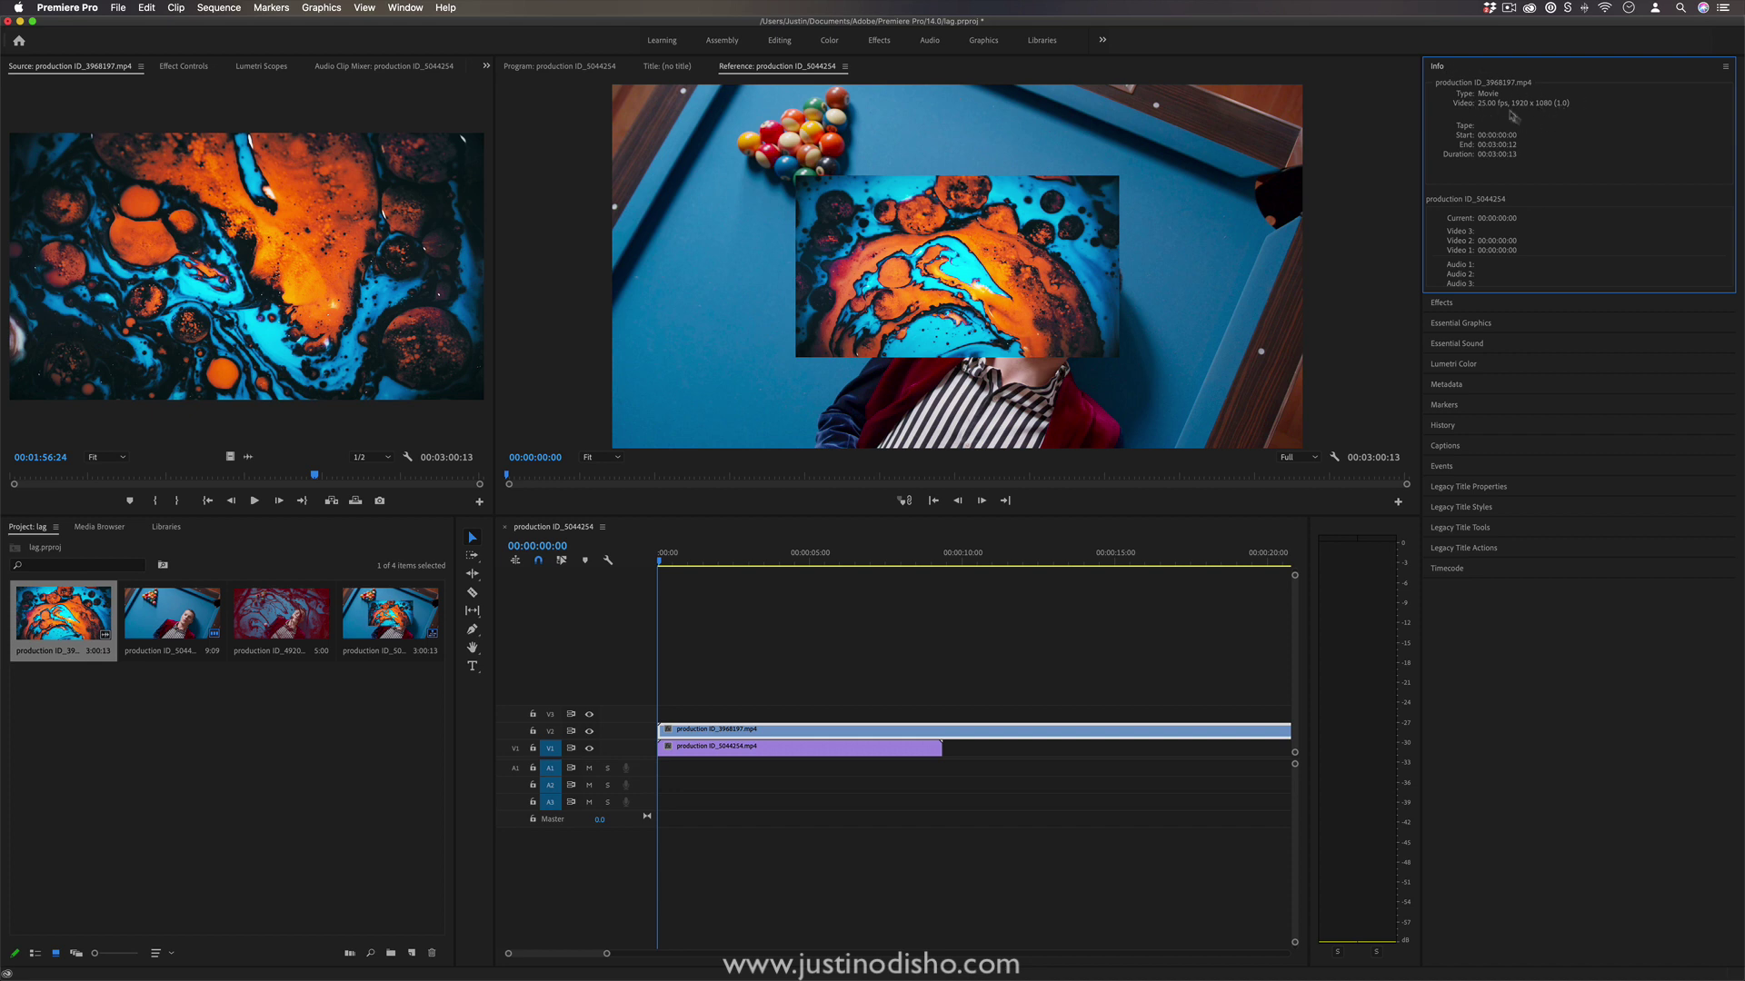
click(867, 749)
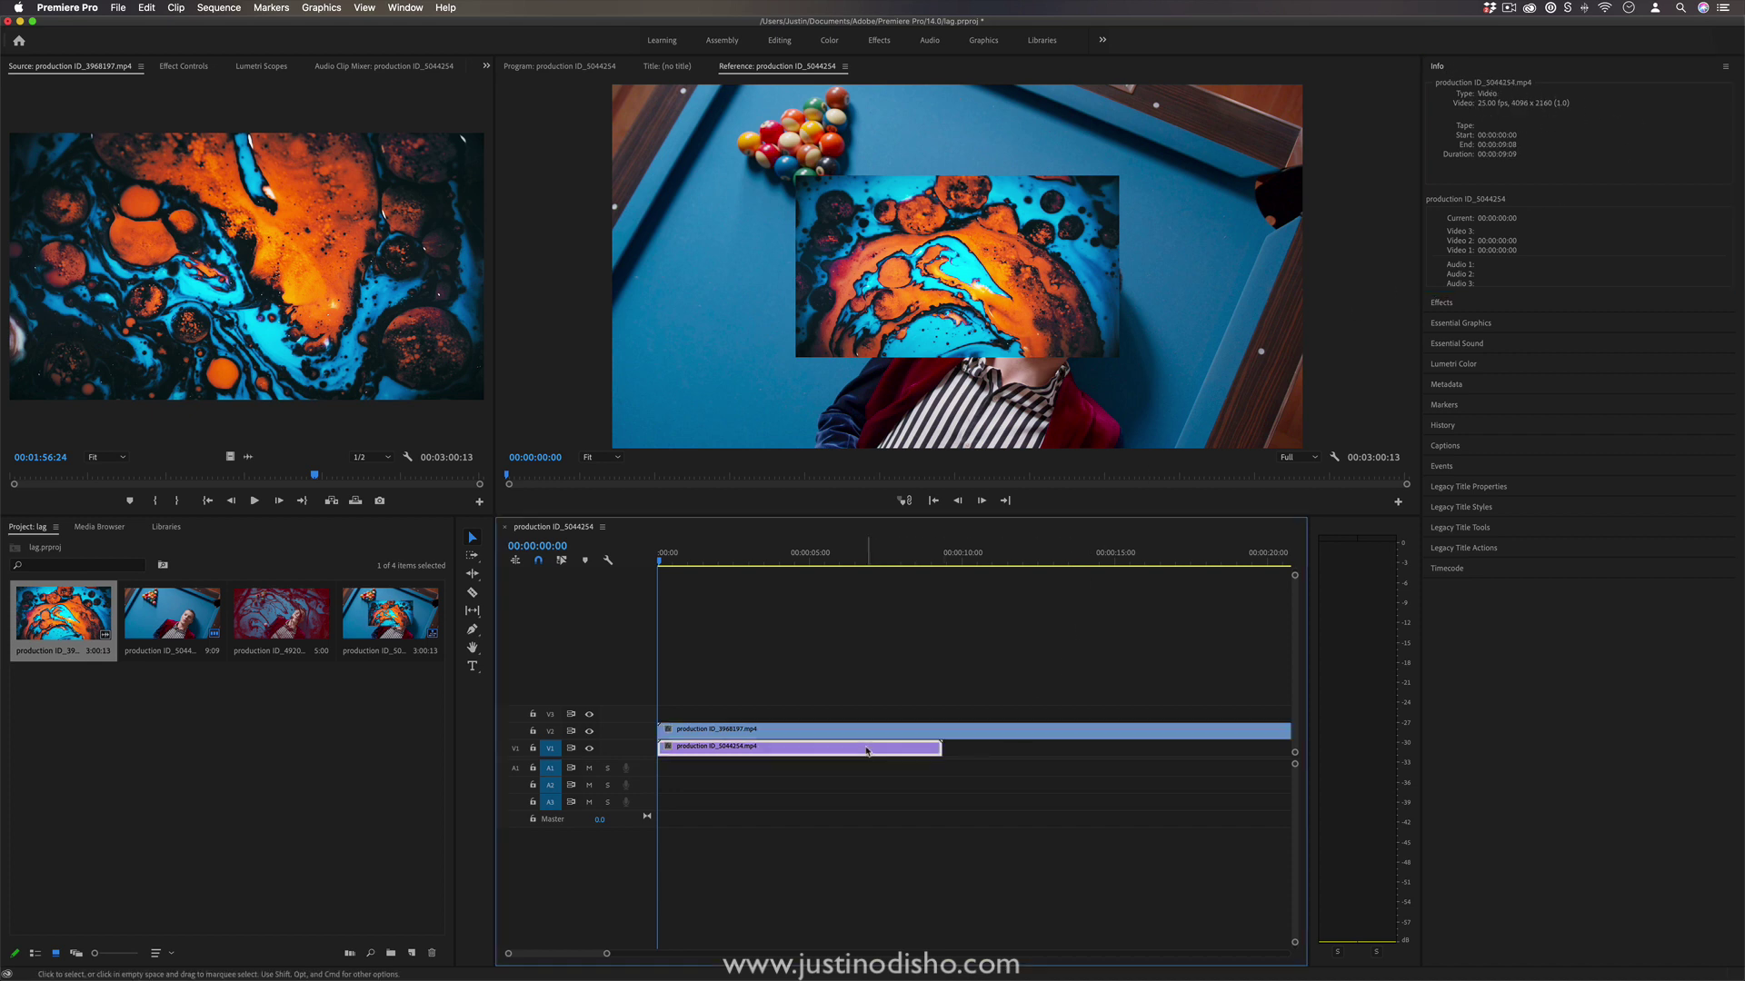
click(1136, 732)
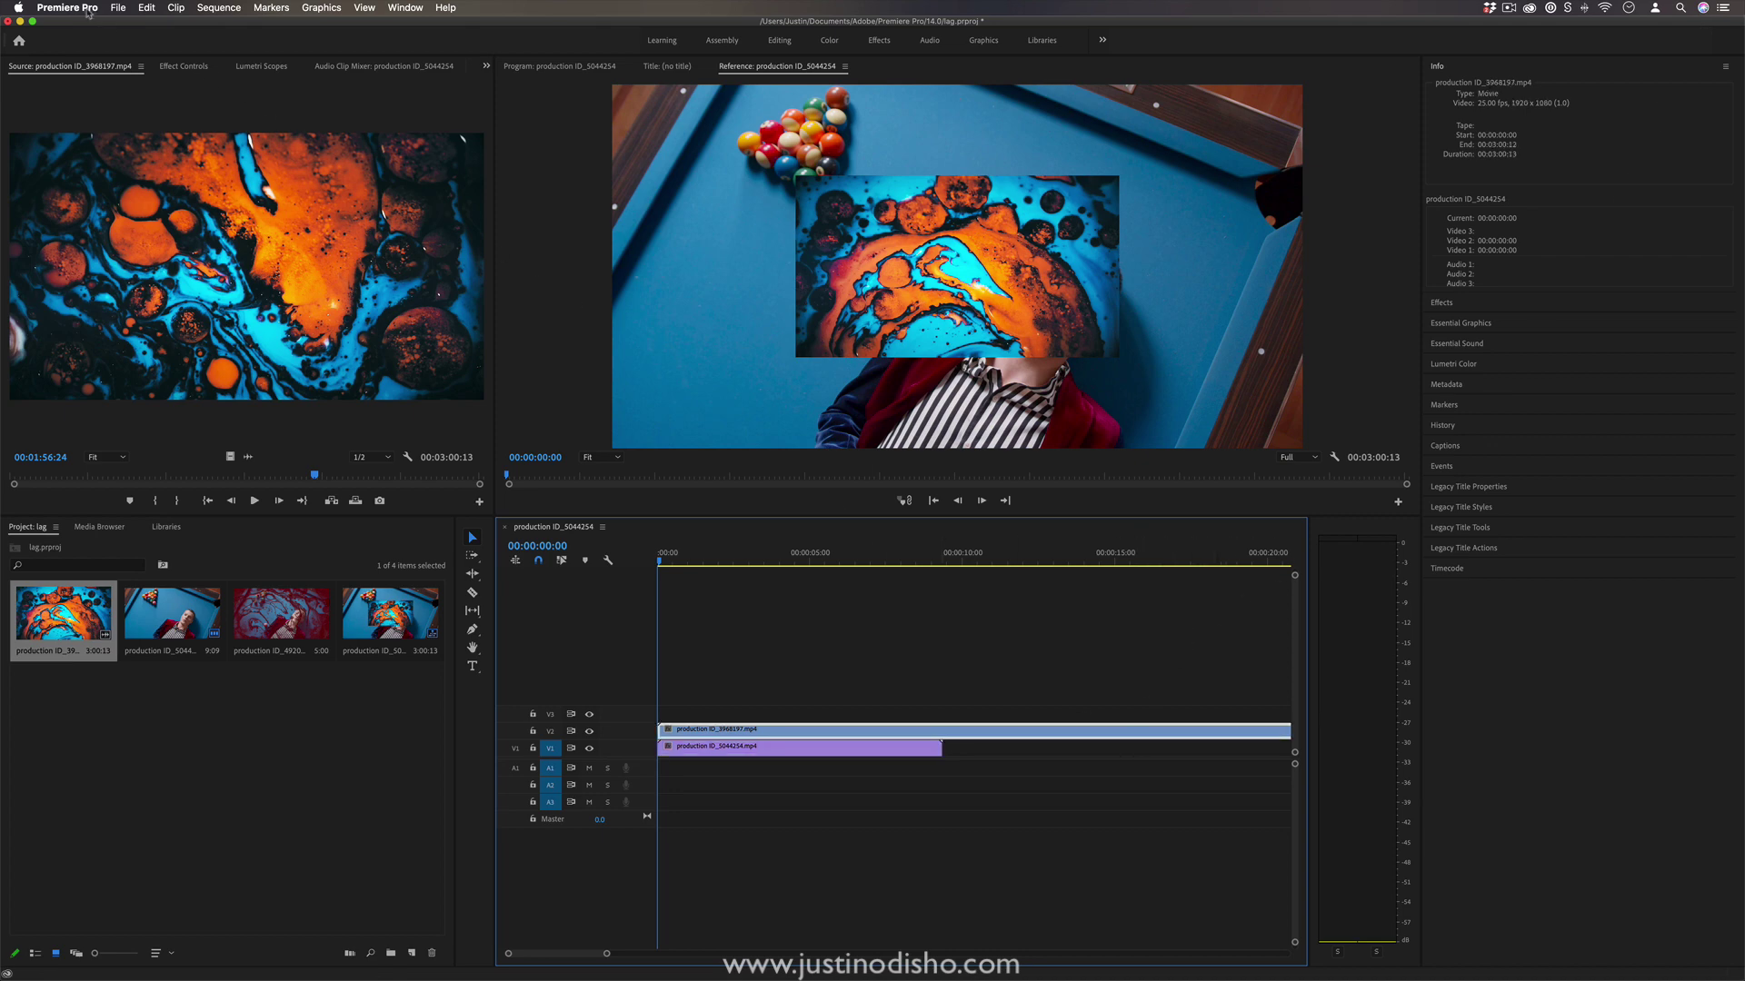
Set the ink-swirl clip's Motion Scale to 213 and toggle V2 off and on to compare
click(185, 68)
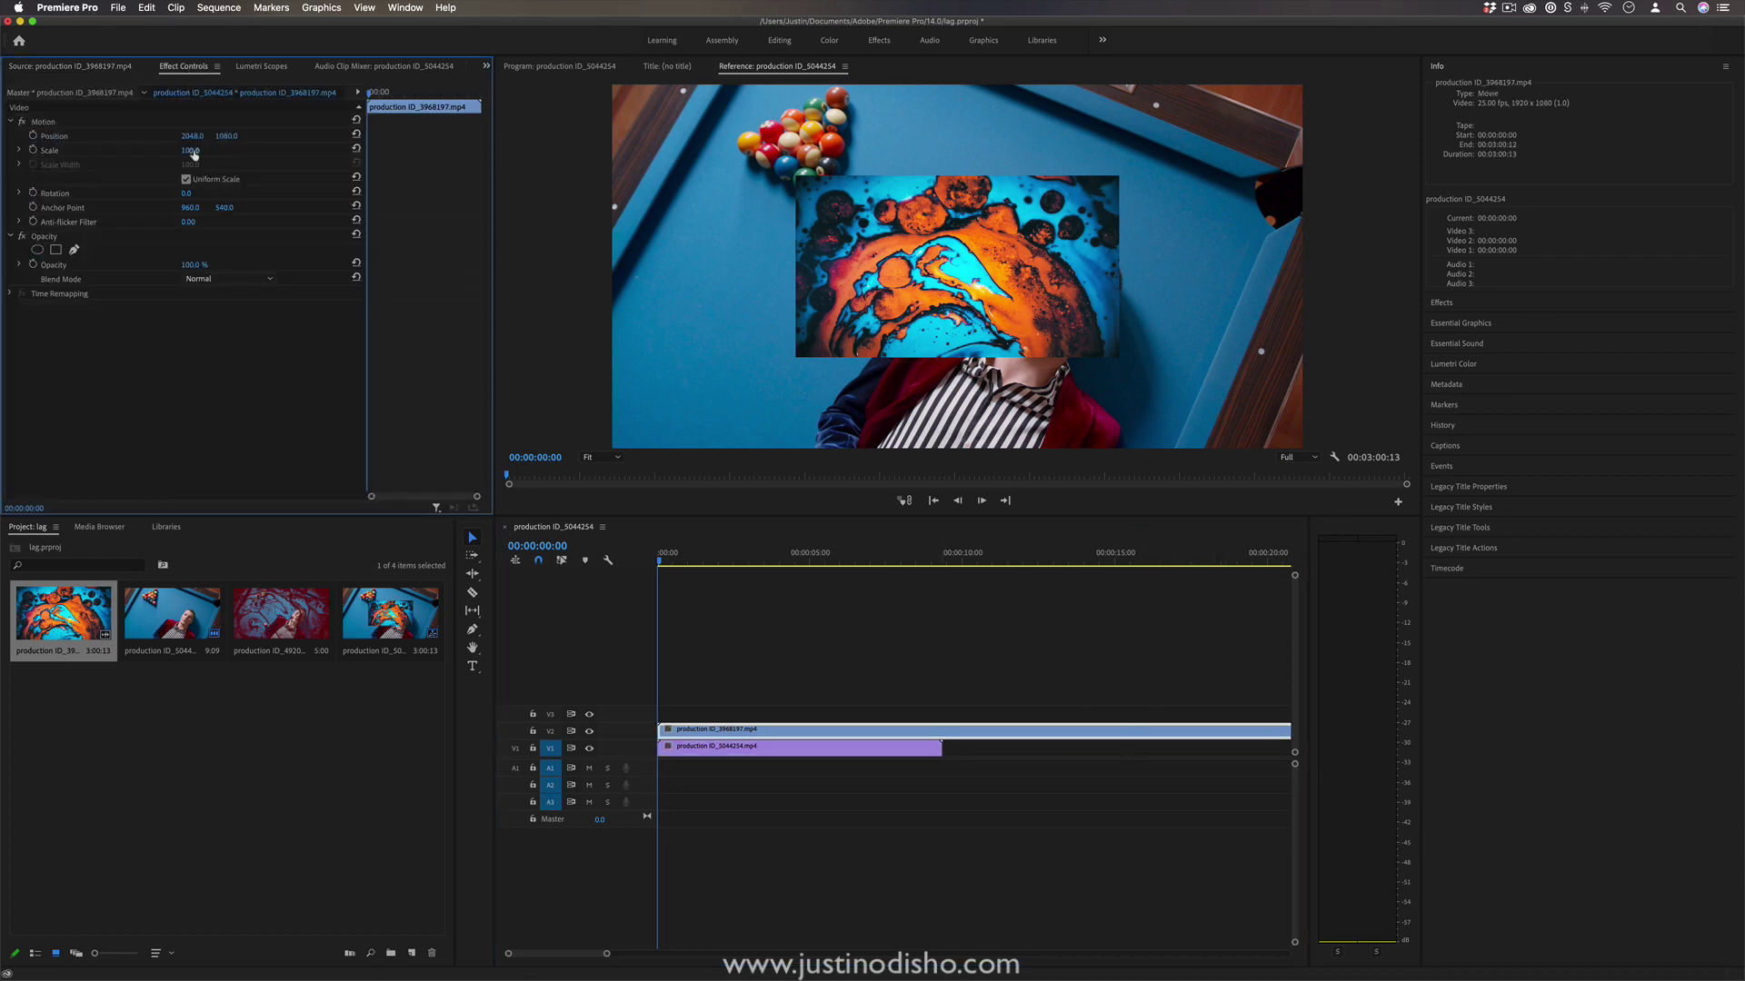
drag(191, 151, 300, 151)
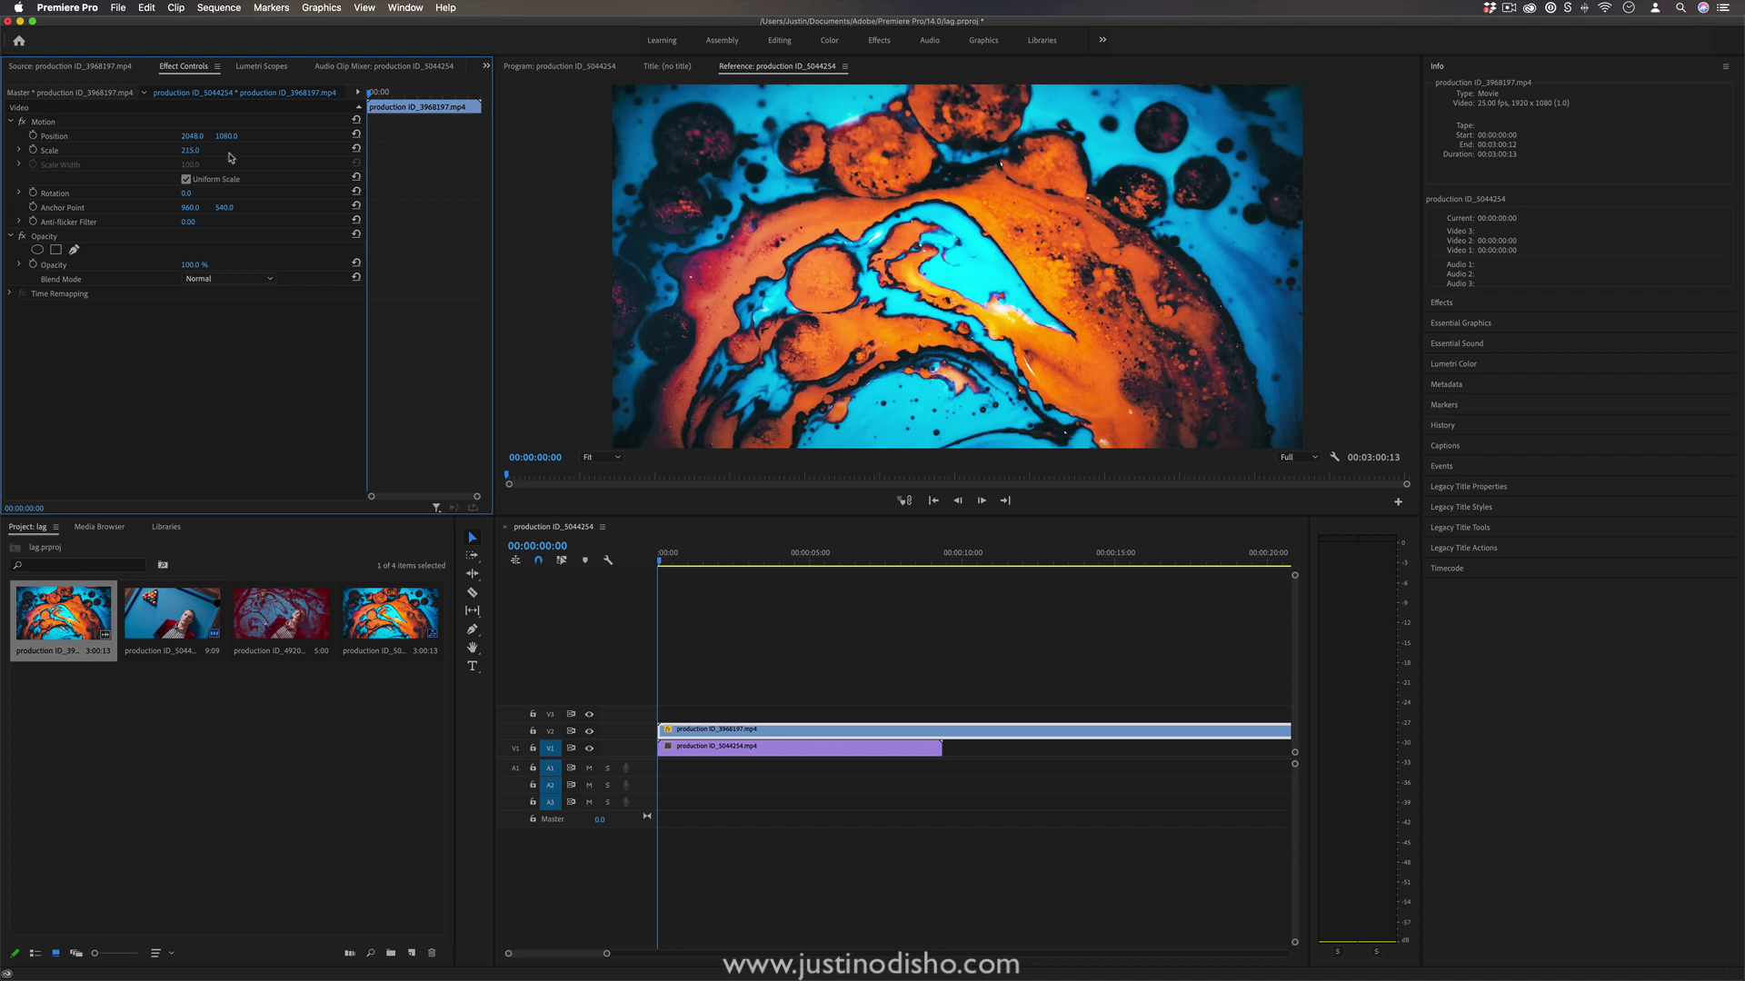
click(855, 731)
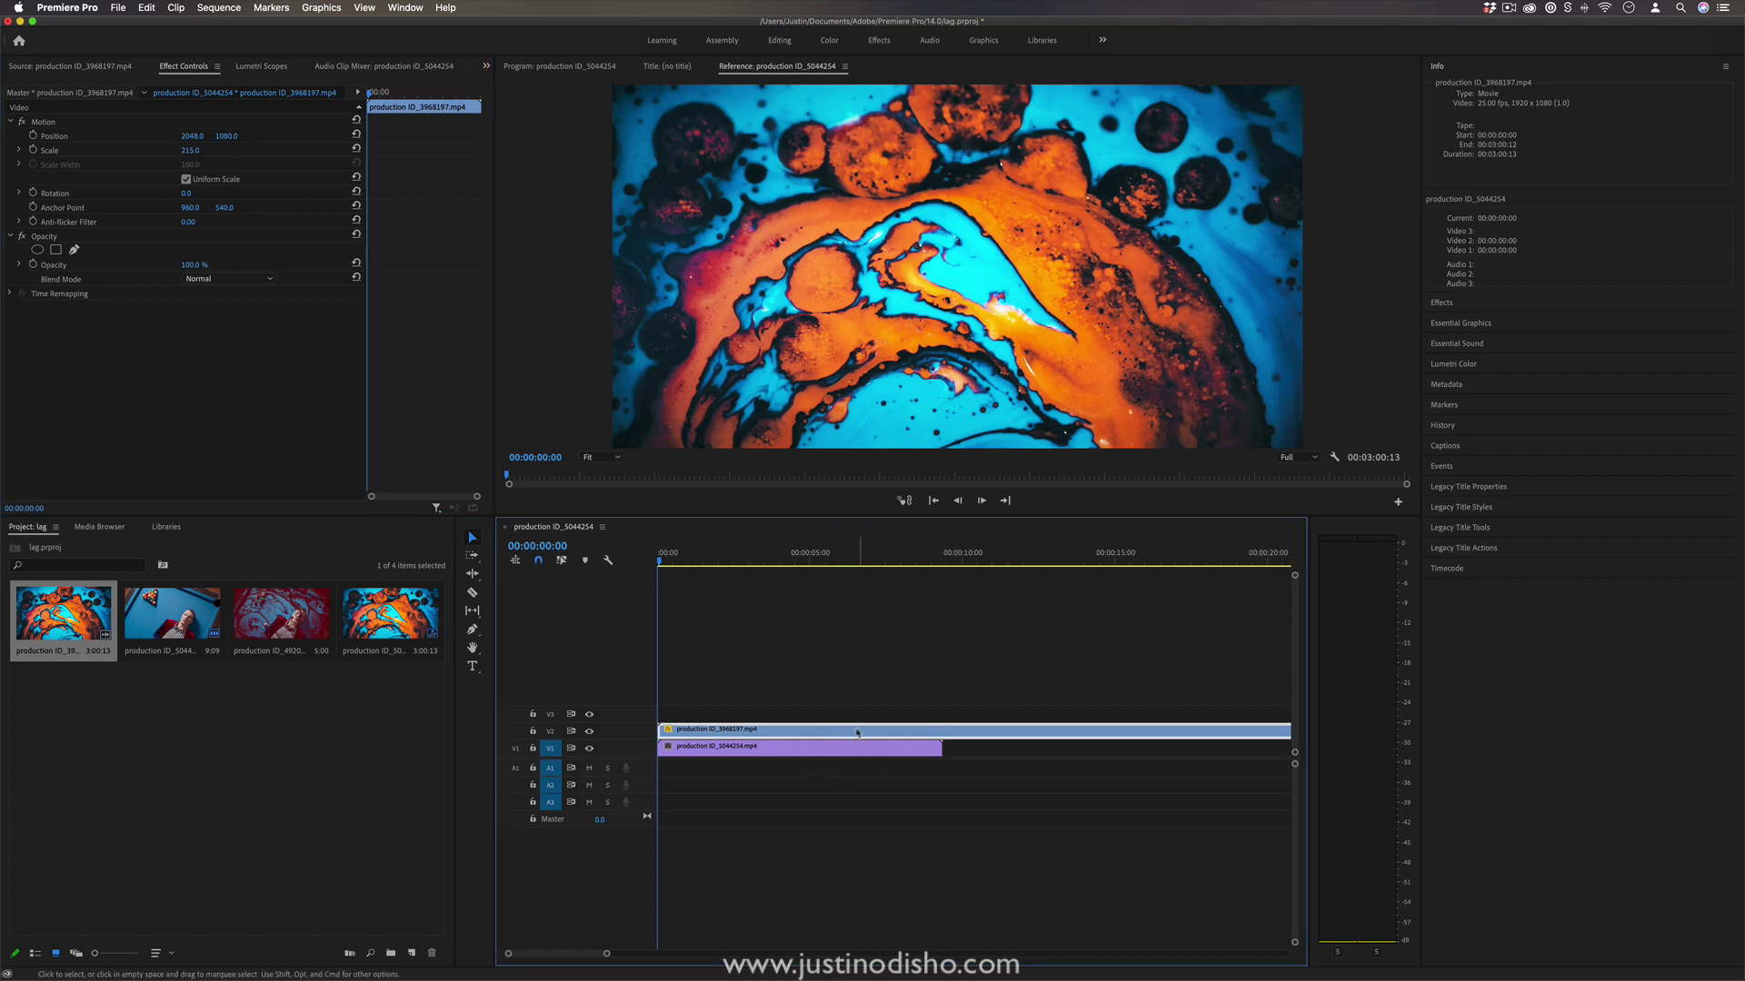
click(589, 732)
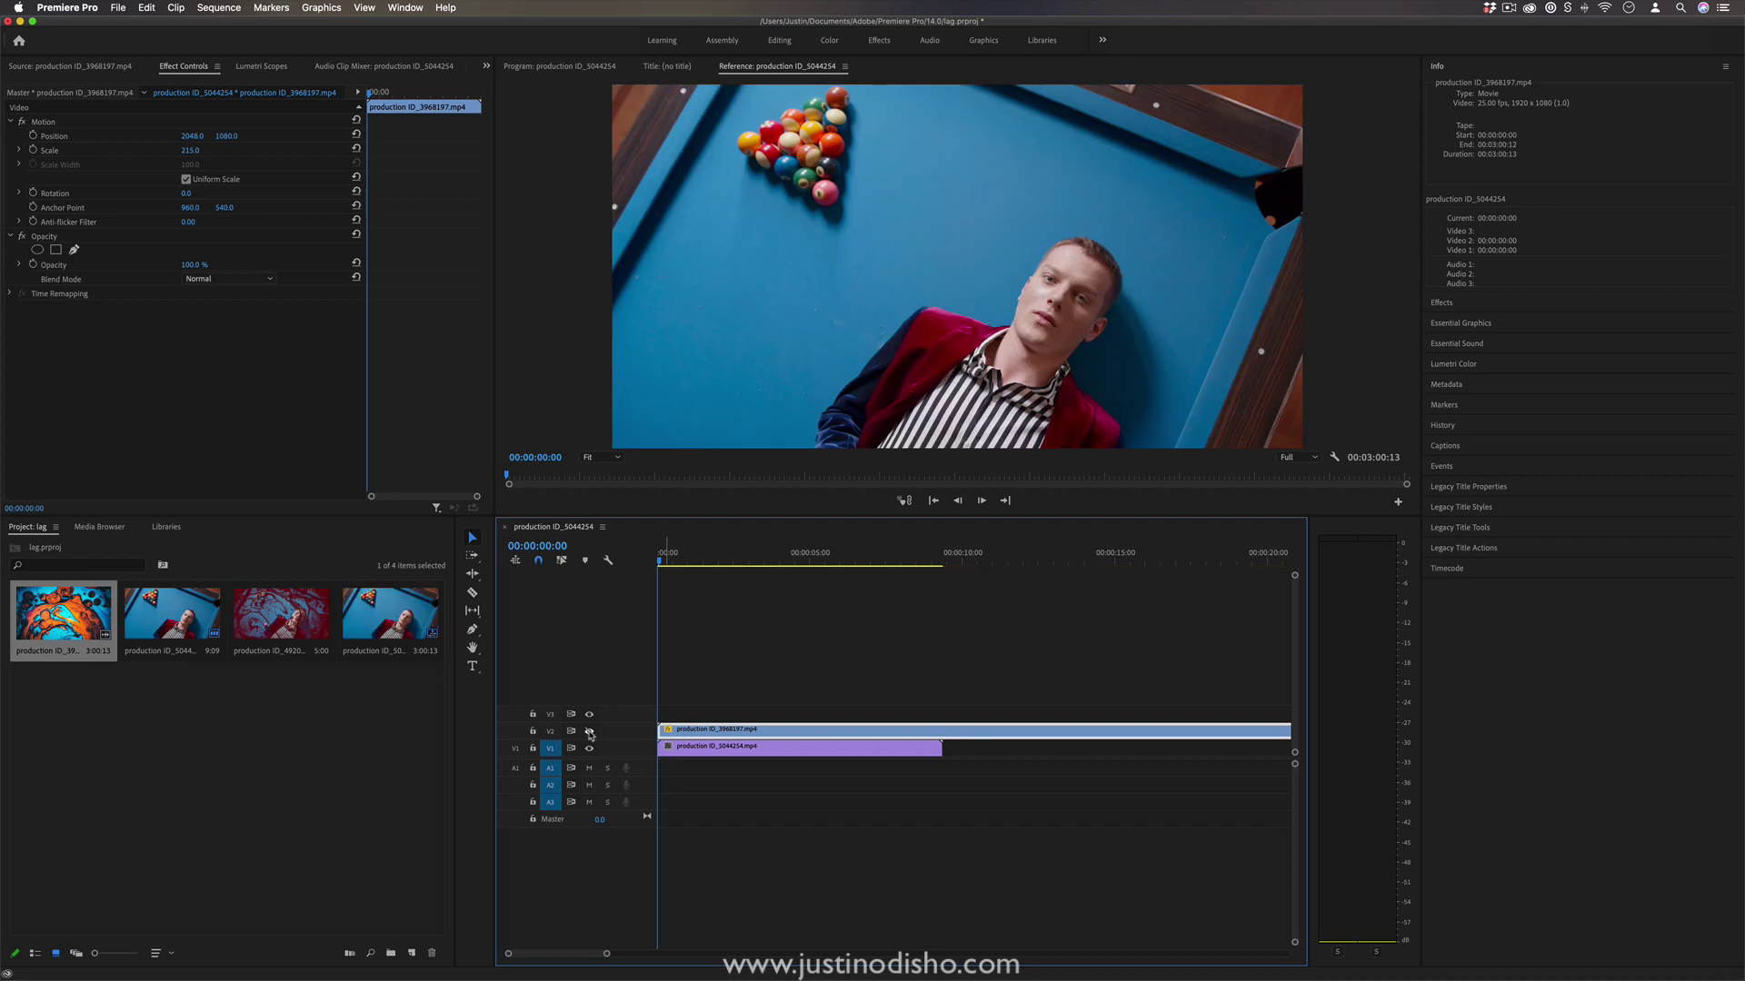
click(589, 732)
click(1450, 67)
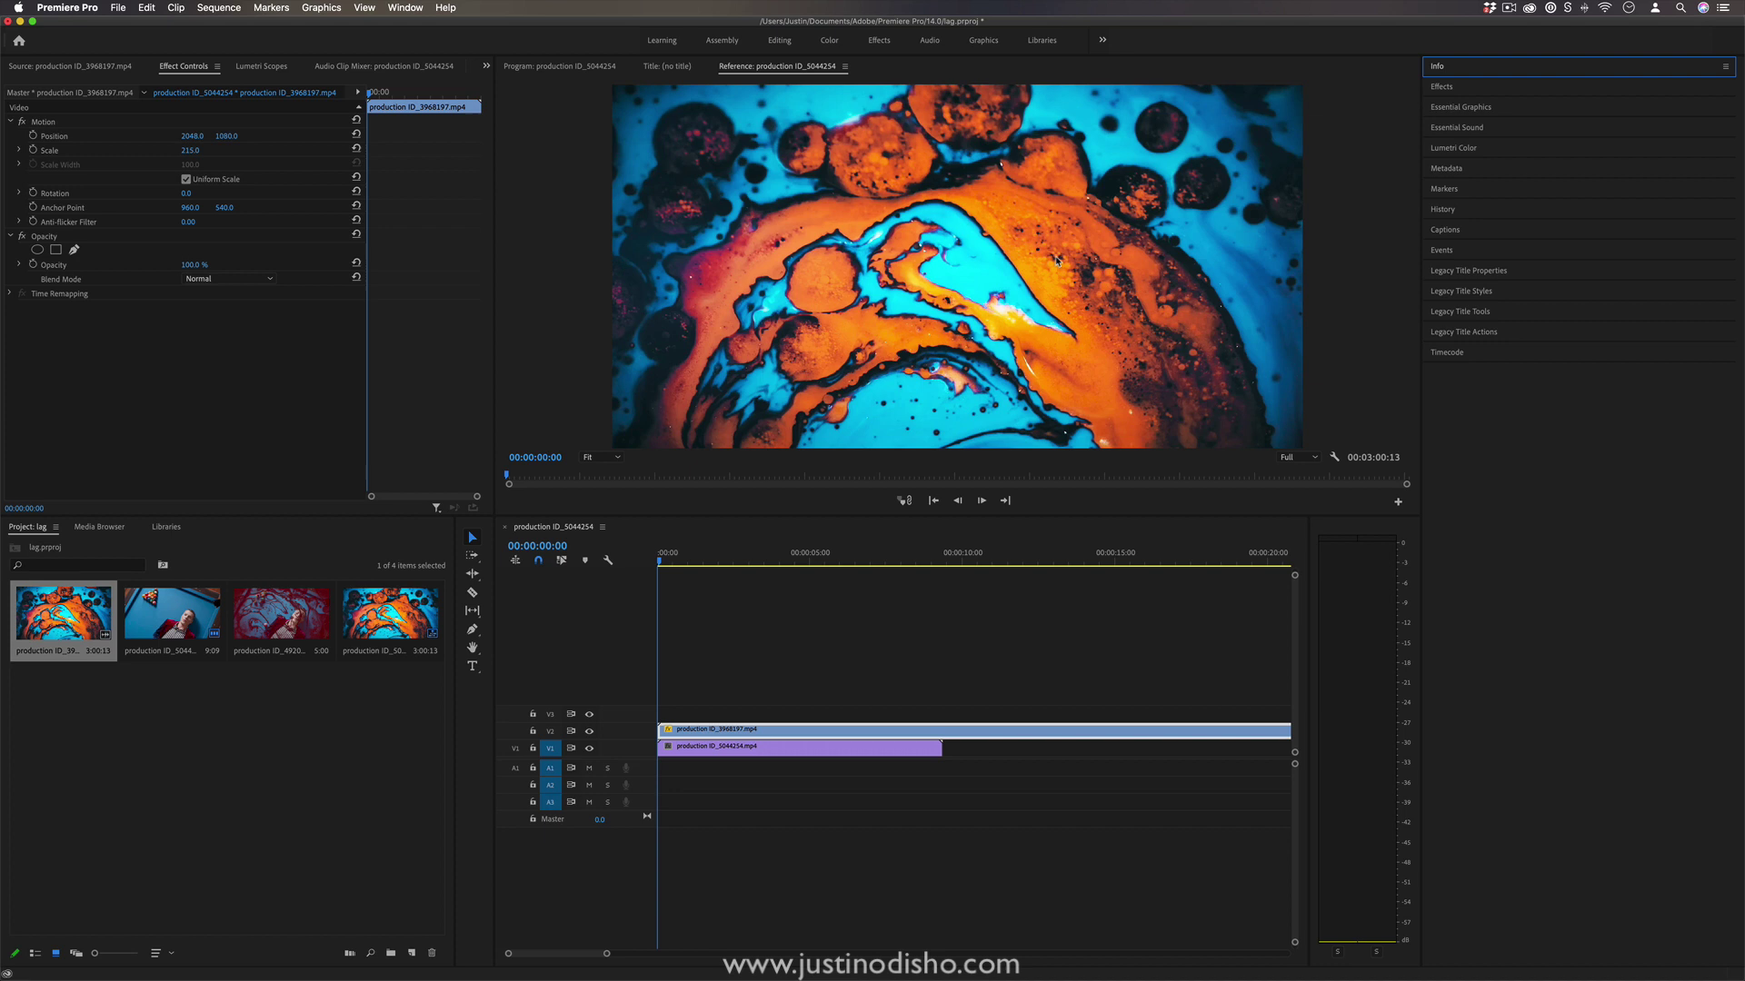
In Lumetri Color, set the ink-swirl clip's Saturation to 0 and raise its Contrast and Exposure
click(1478, 151)
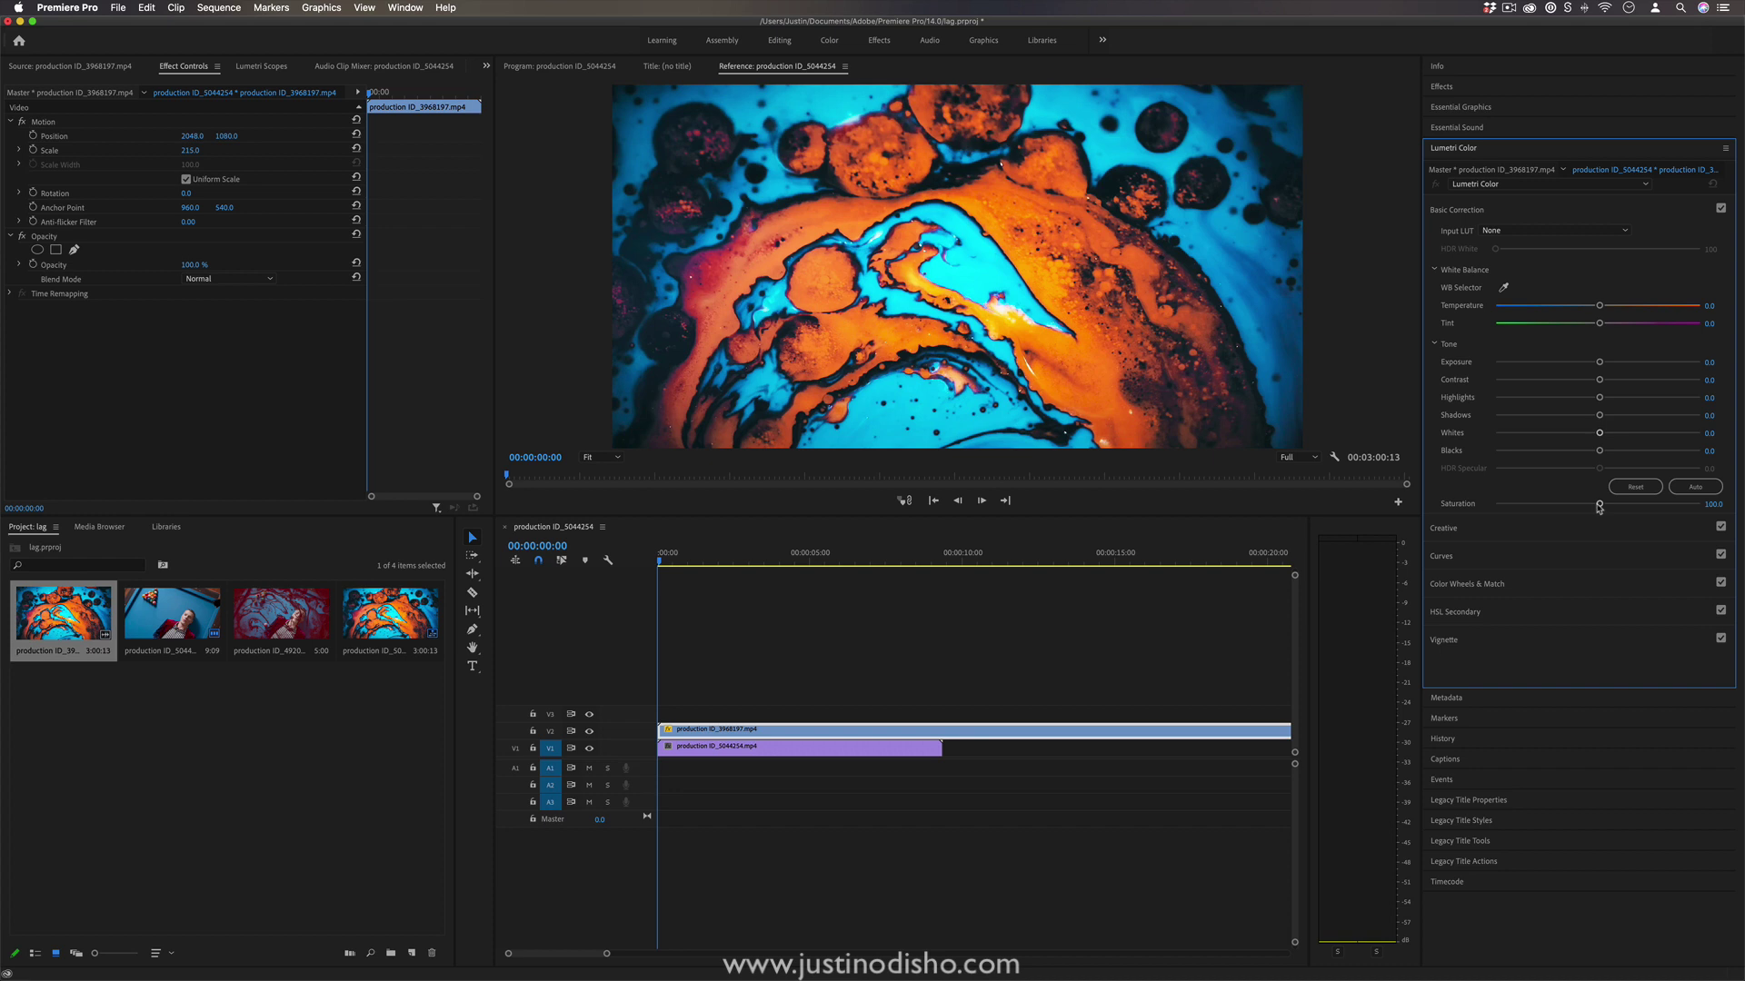
drag(1599, 505, 1383, 514)
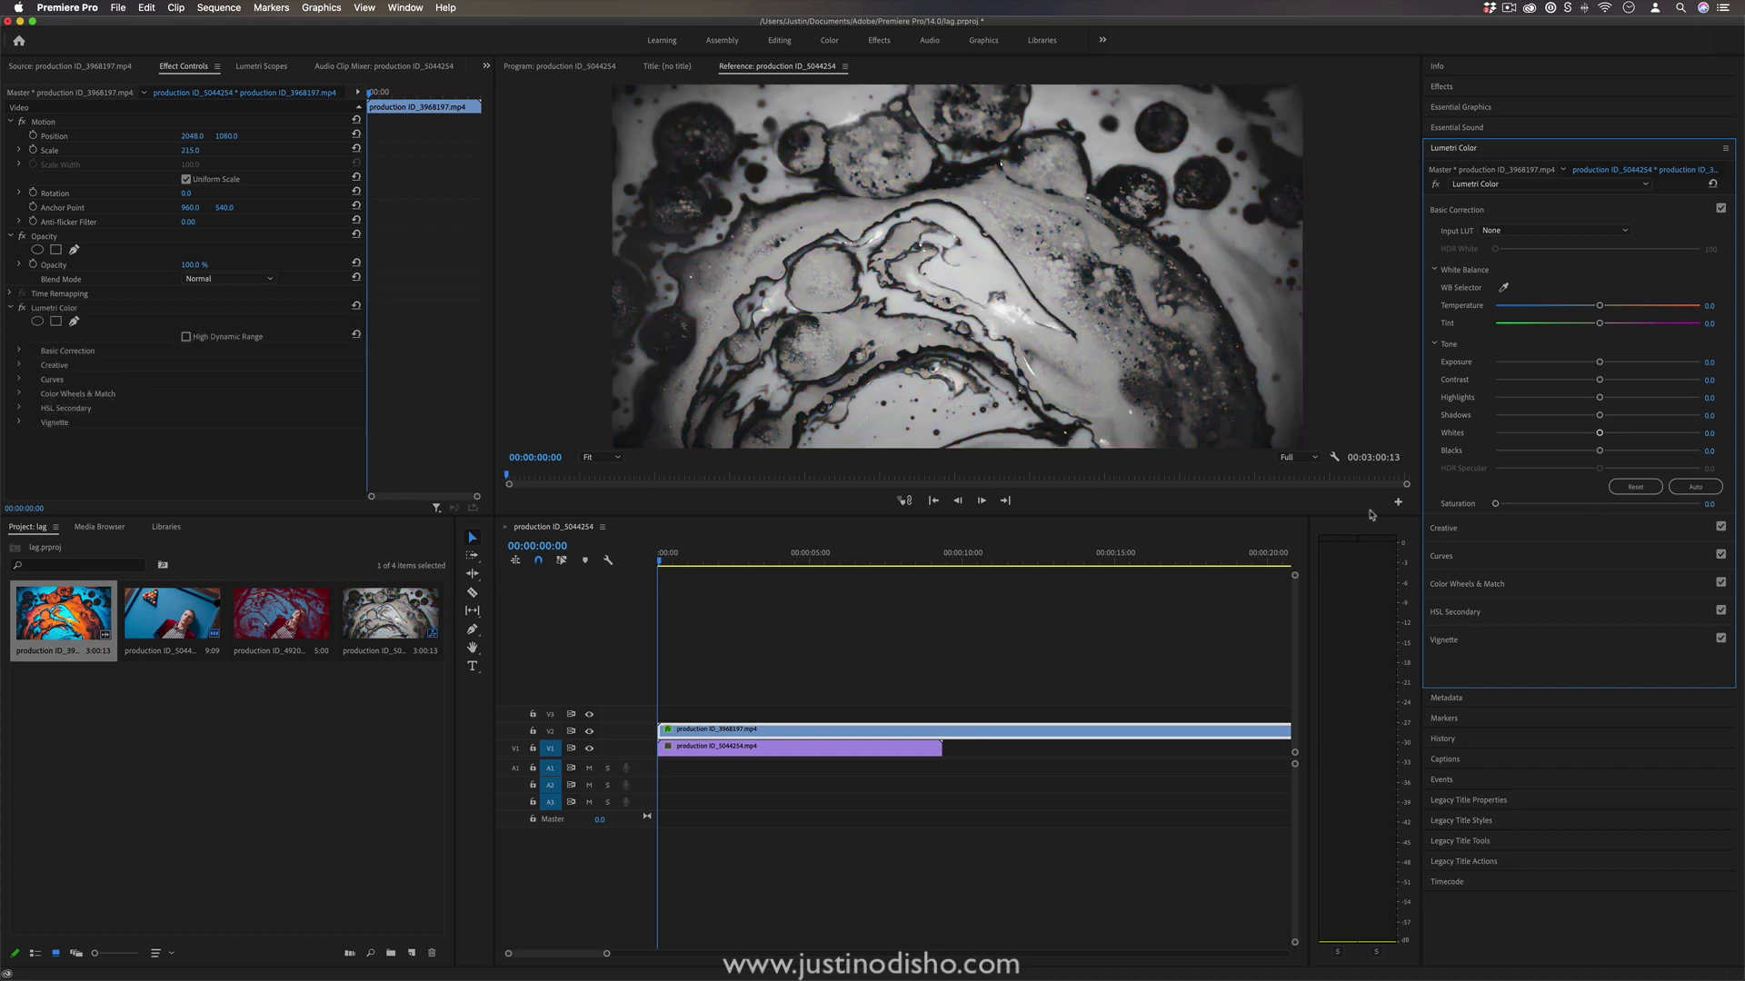
mouse_move(1605, 386)
mouse_down()
mouse_move(1669, 382)
mouse_move(1582, 364)
mouse_up()
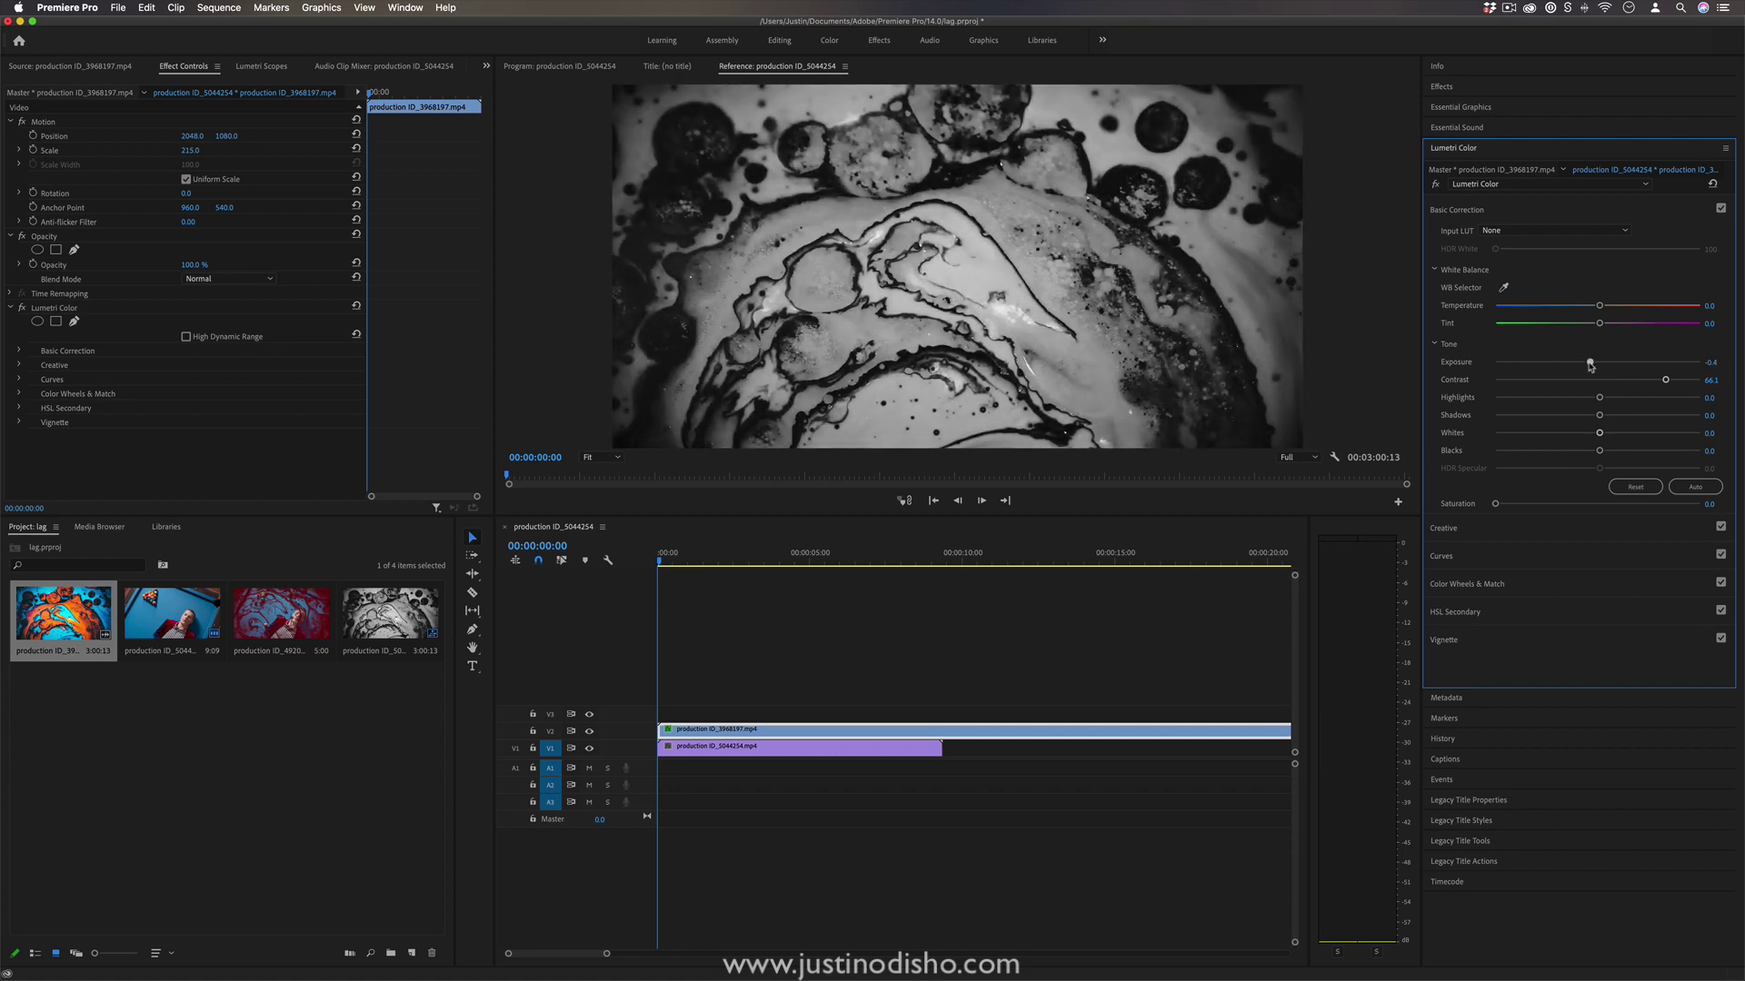
Shape an S-curve in RGB Curves, darkening shadows and lifting highlights for stronger contrast
click(1451, 557)
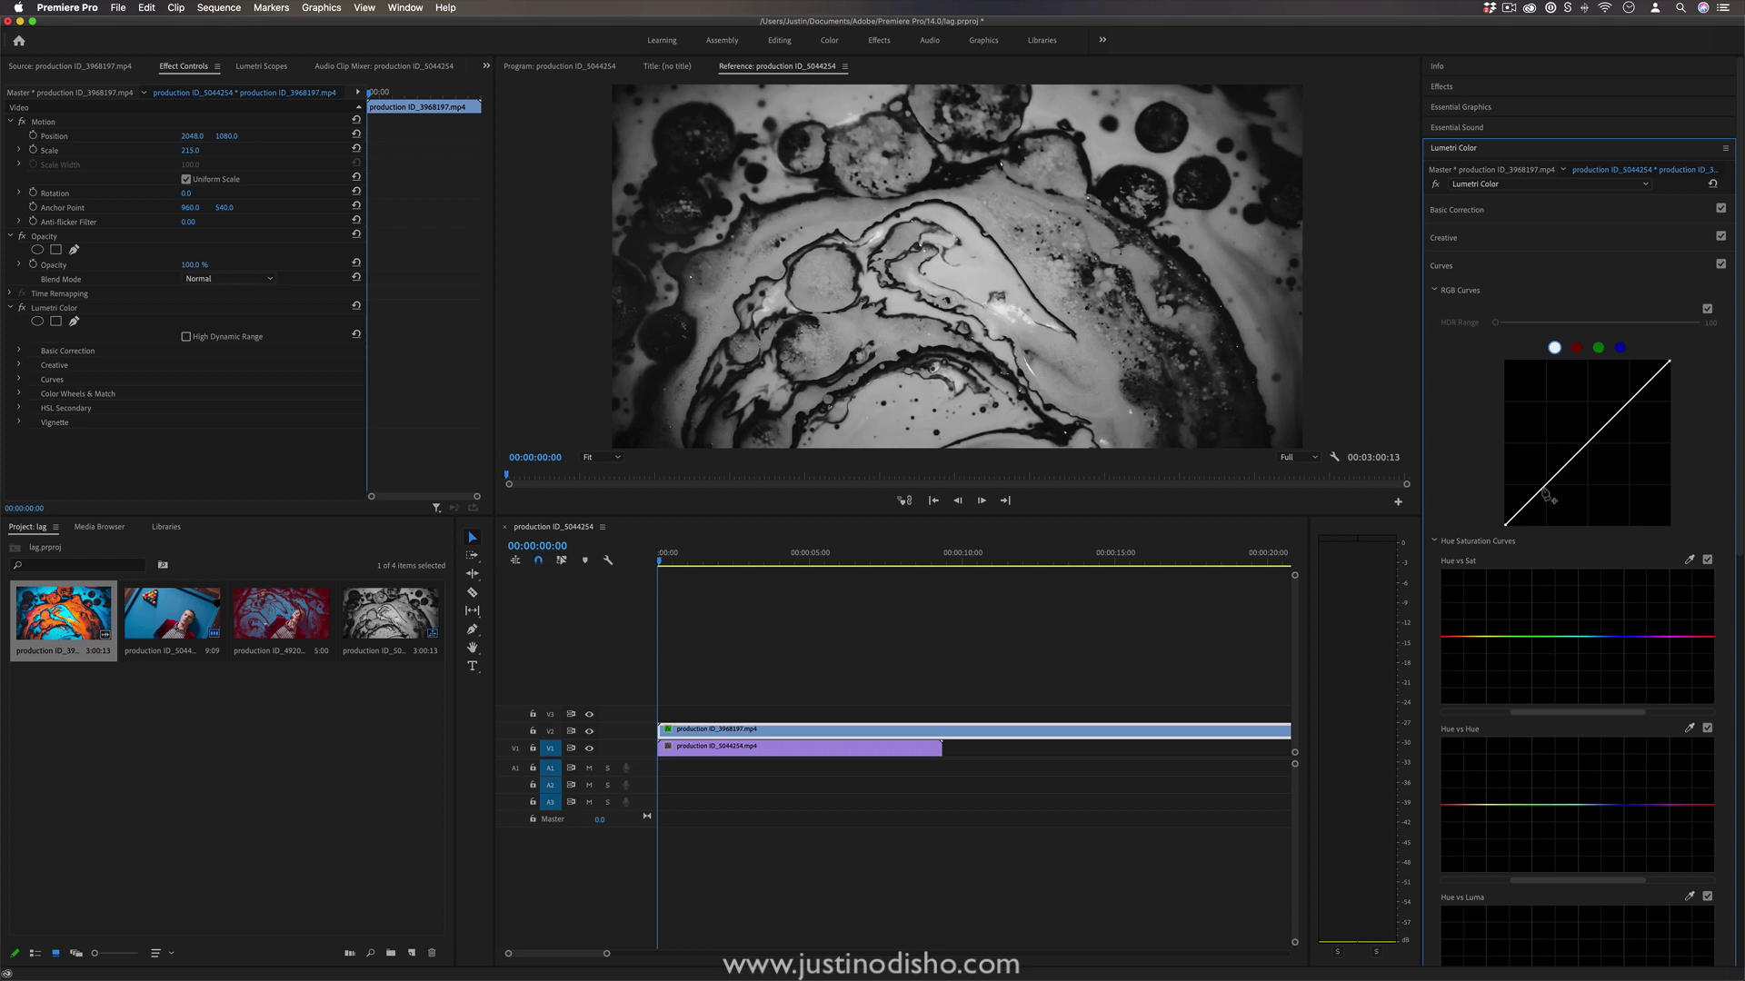
mouse_move(1555, 483)
mouse_down()
mouse_move(1577, 509)
mouse_move(1541, 488)
mouse_up()
drag(1541, 488, 1546, 509)
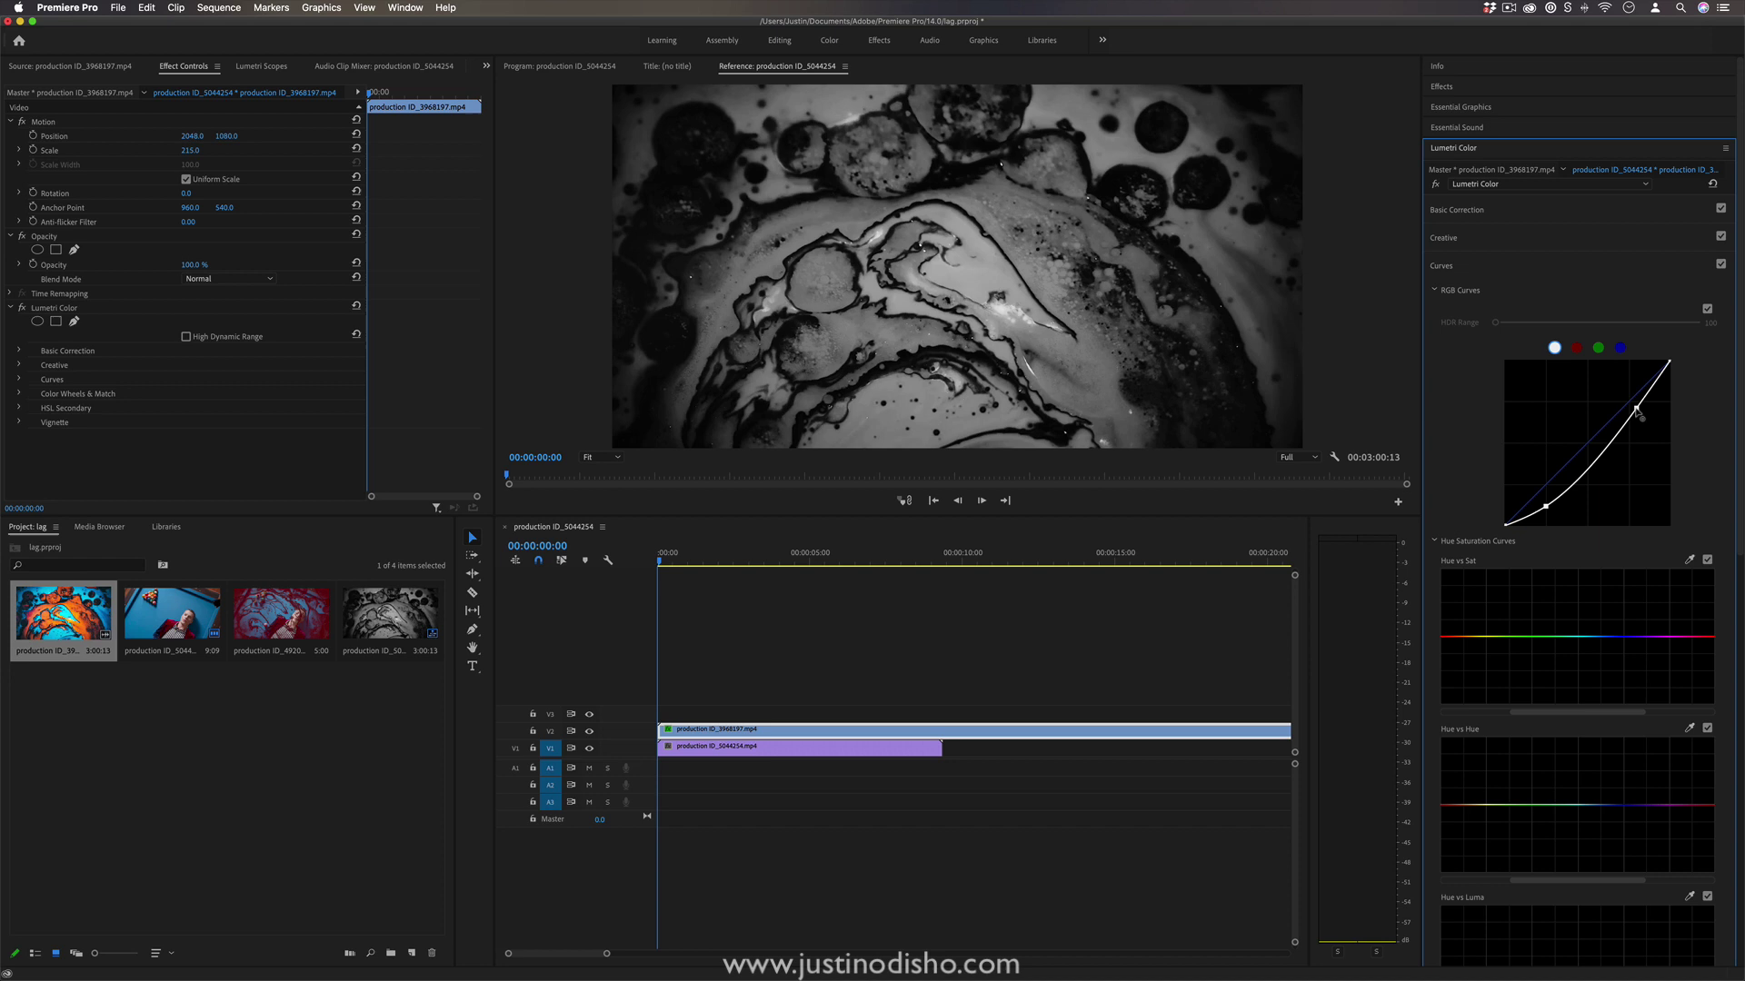
drag(1641, 418, 1618, 389)
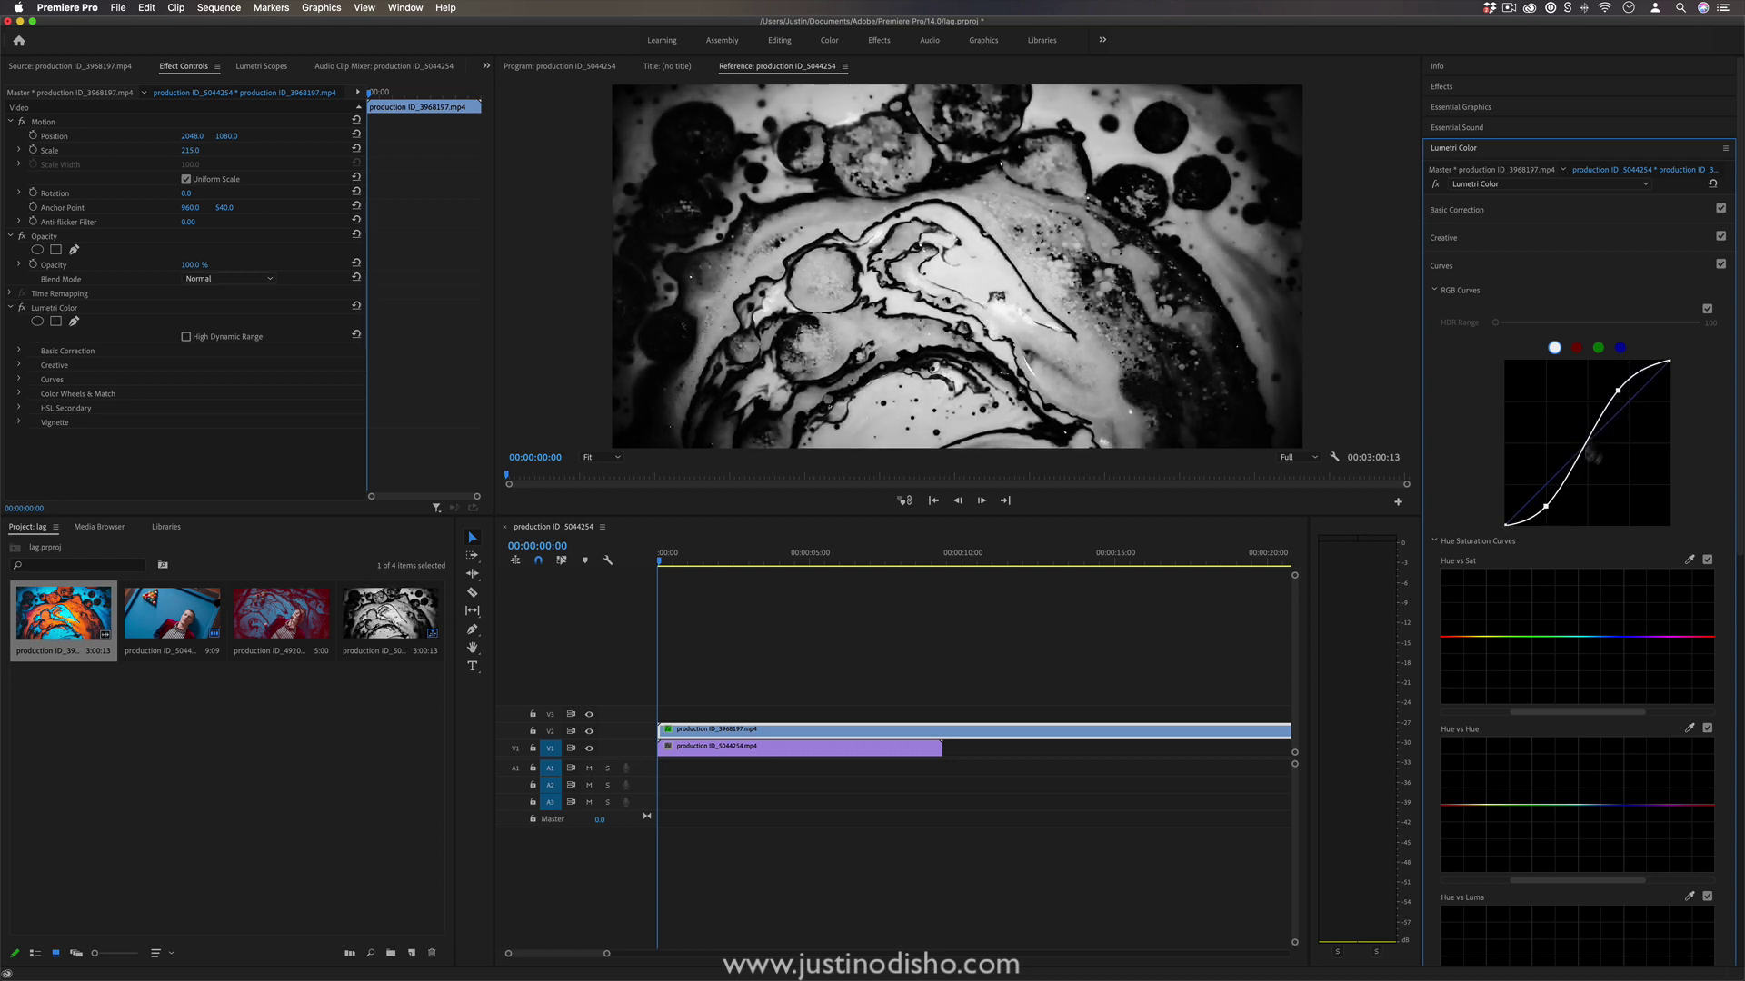
drag(1548, 508, 1572, 506)
mouse_move(1618, 392)
mouse_down()
mouse_move(1601, 383)
mouse_move(1599, 417)
mouse_move(1625, 388)
mouse_up()
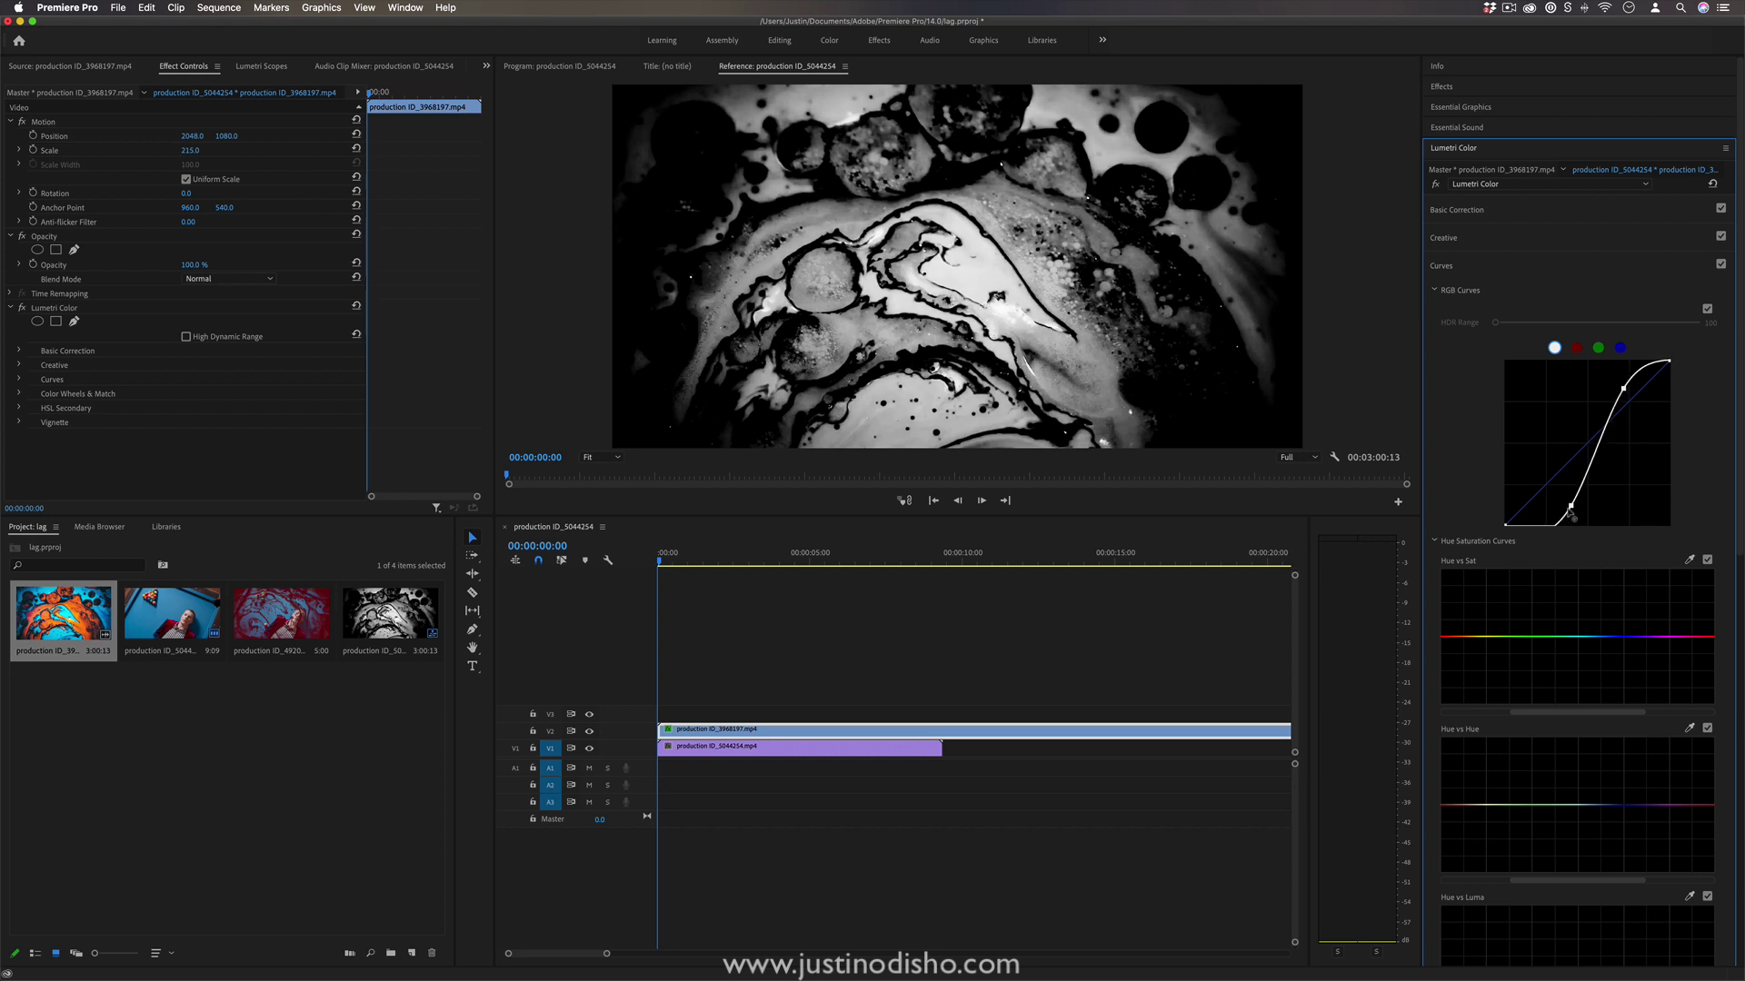
drag(1571, 505, 1567, 486)
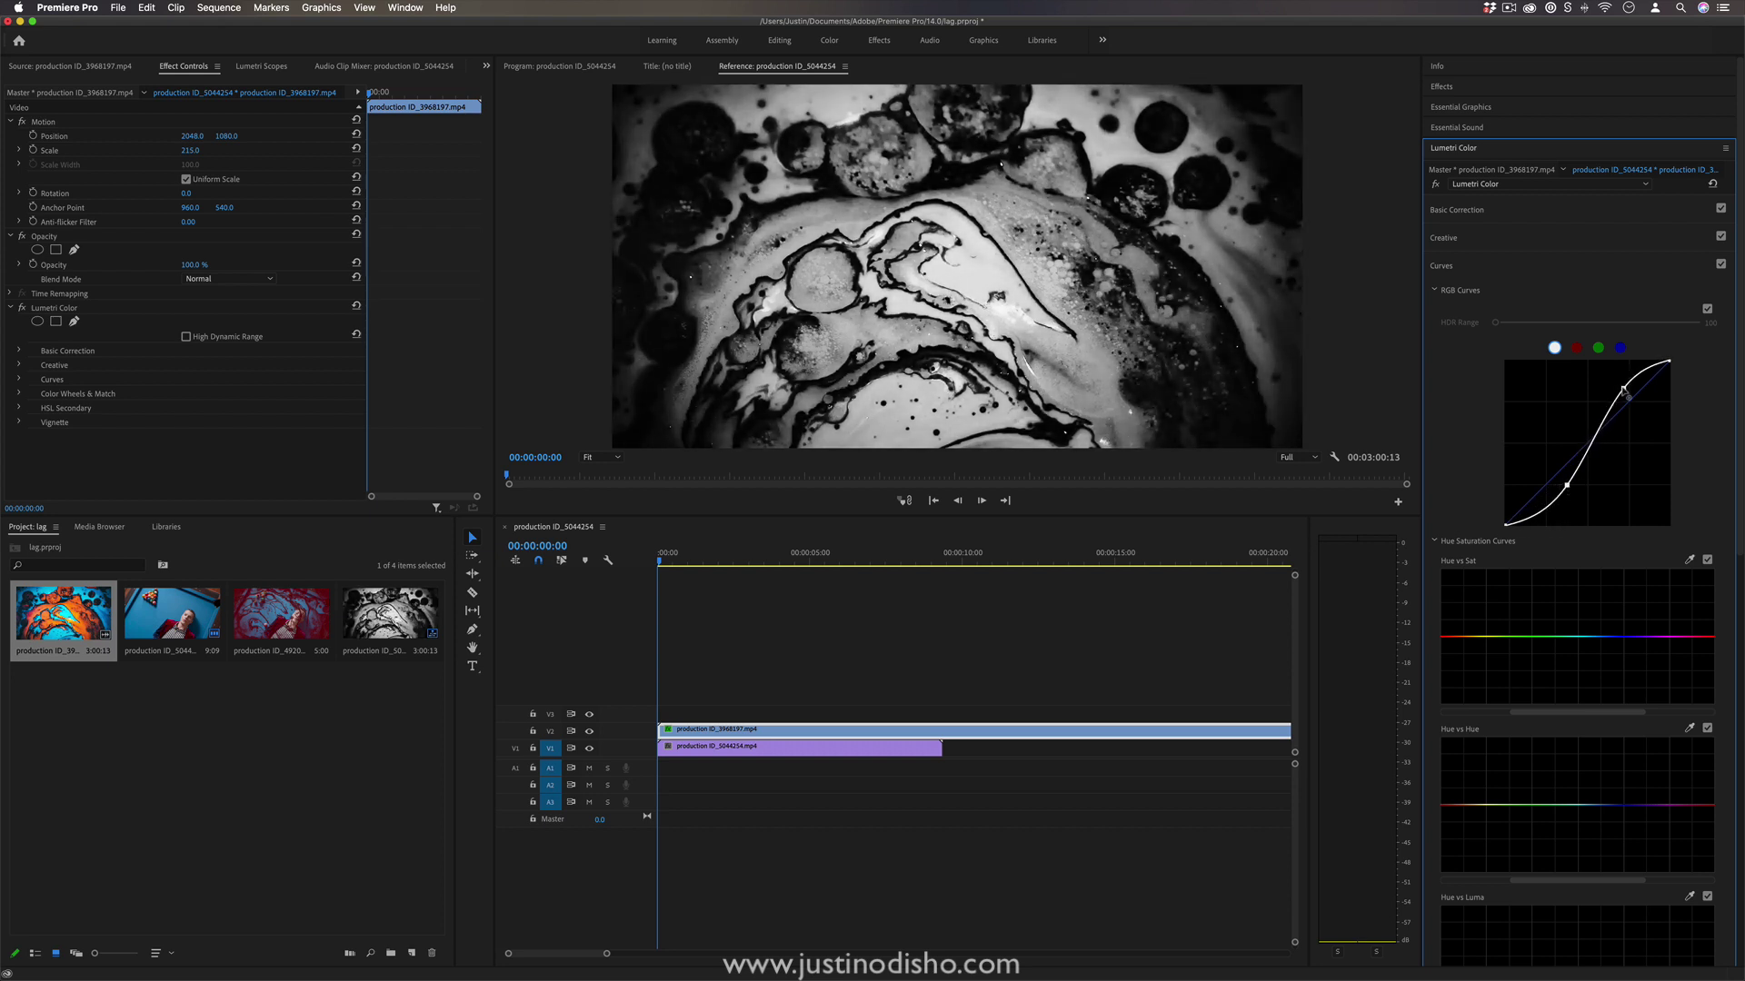
Search Effects for 'track' and apply Track Matte Key to the V1 clip
click(741, 557)
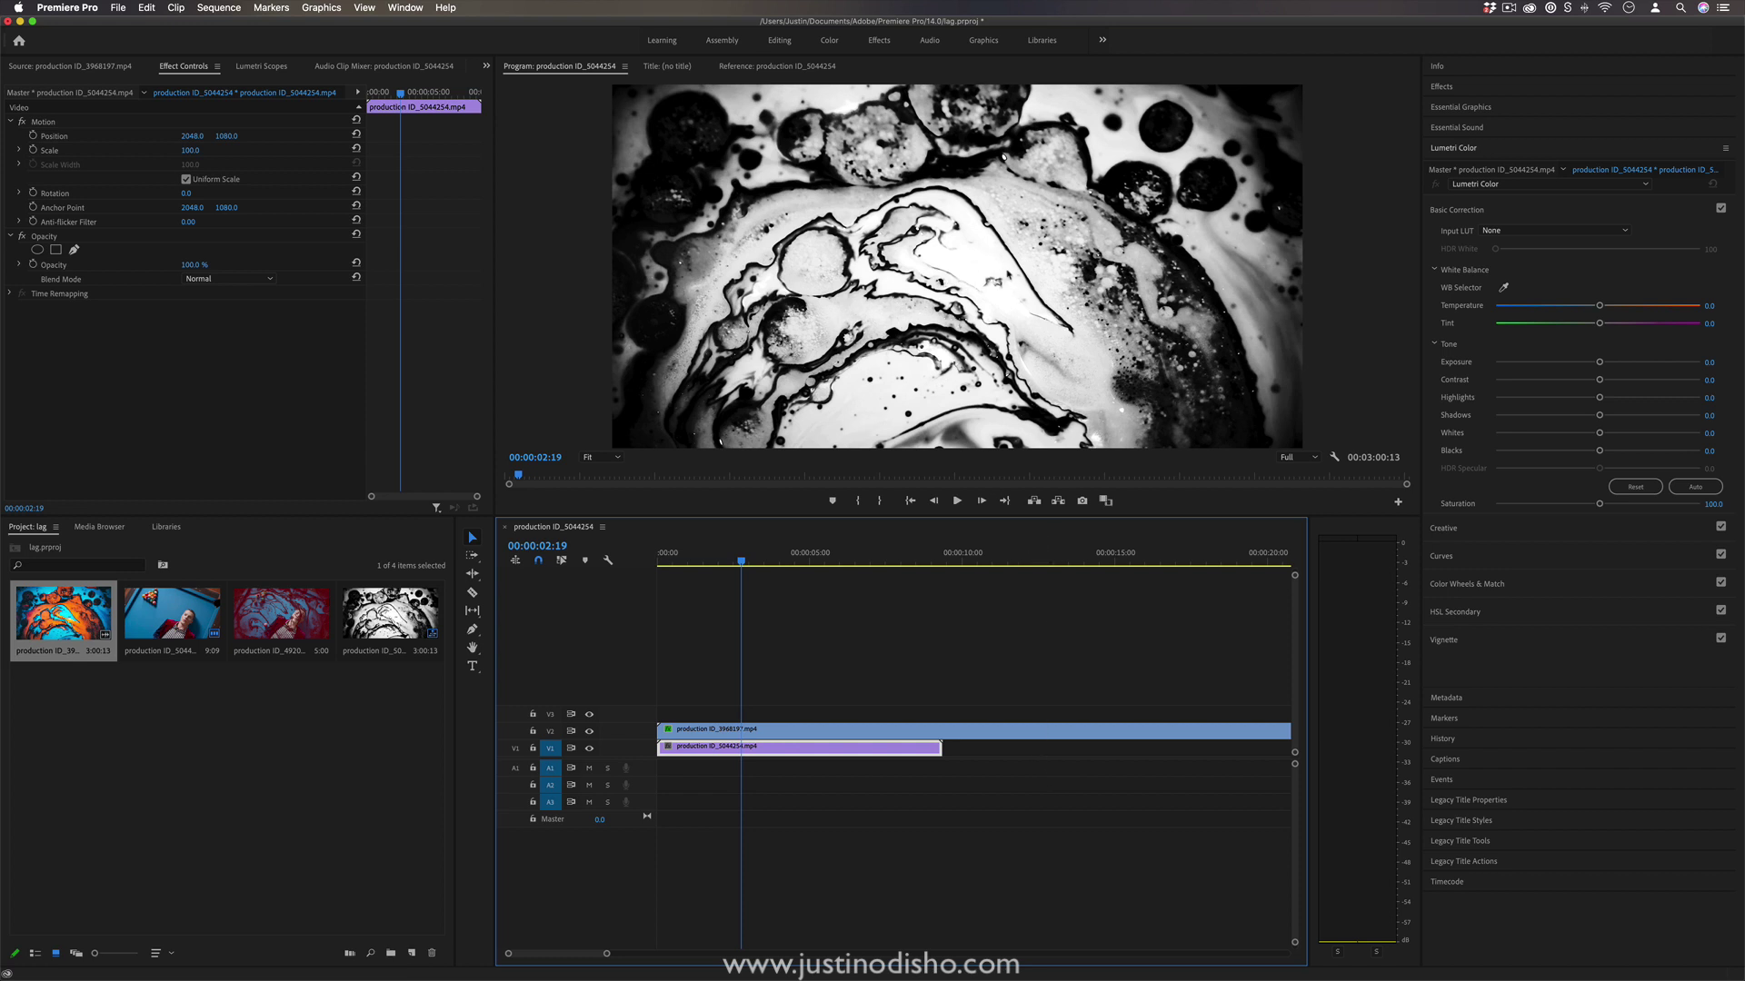
click(1455, 88)
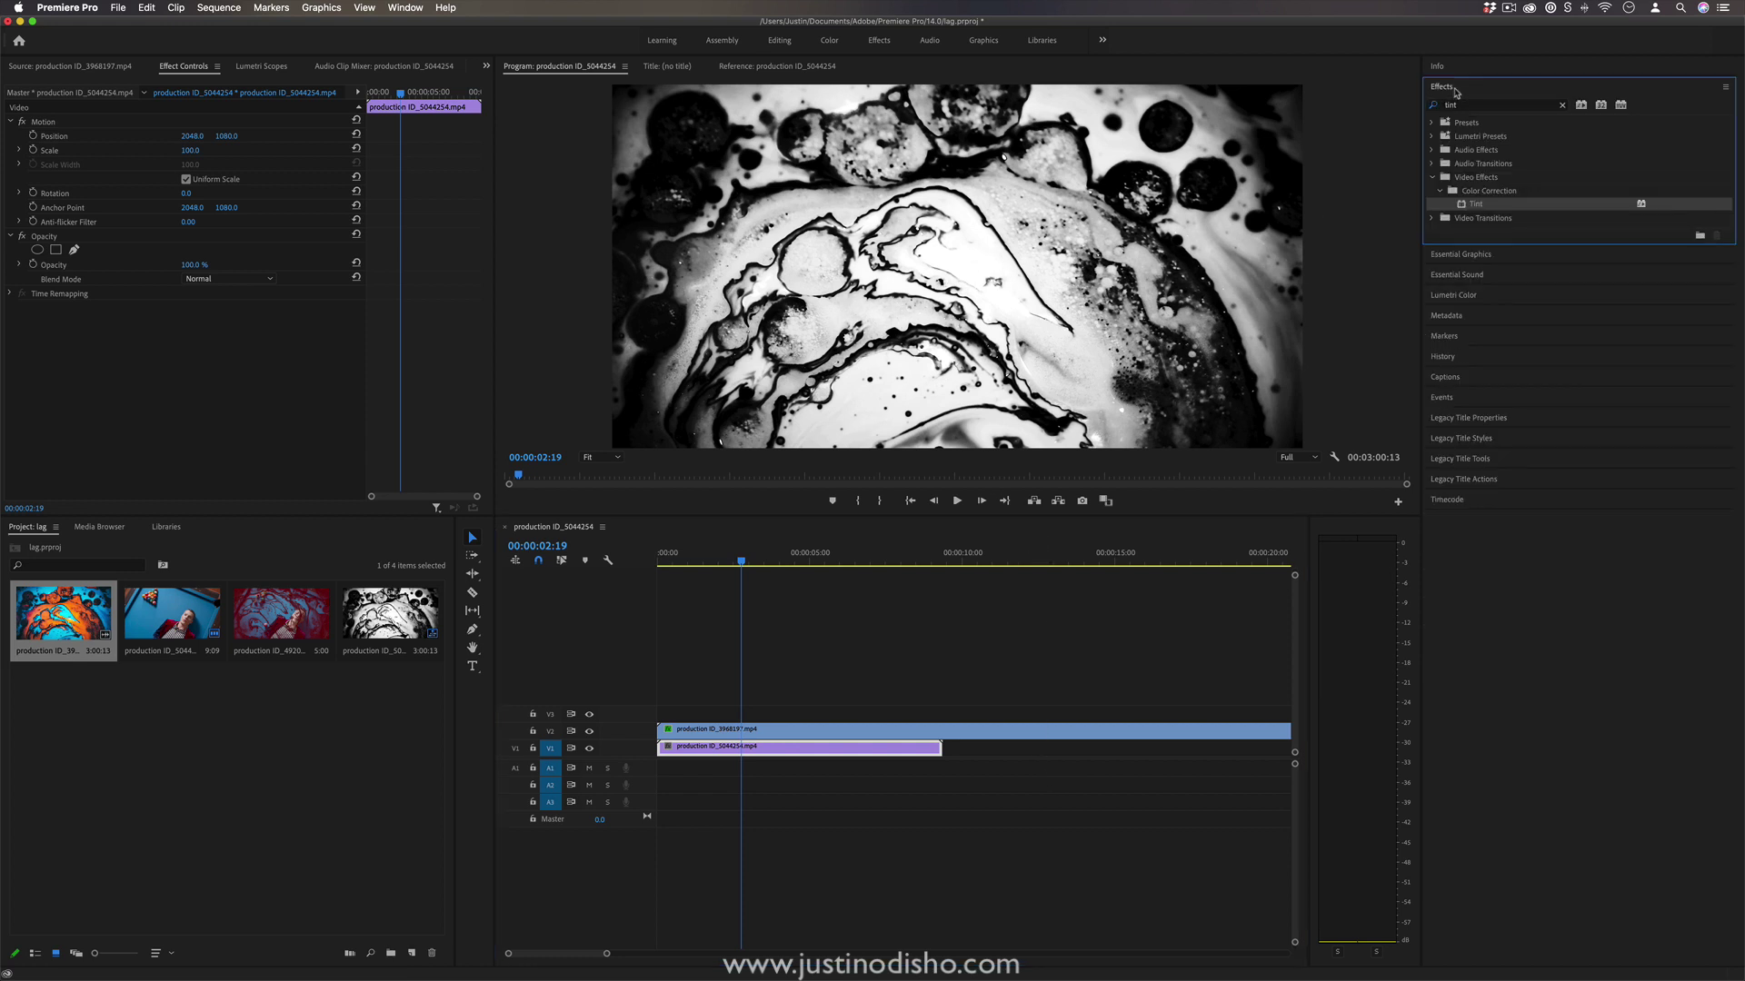
click(1563, 105)
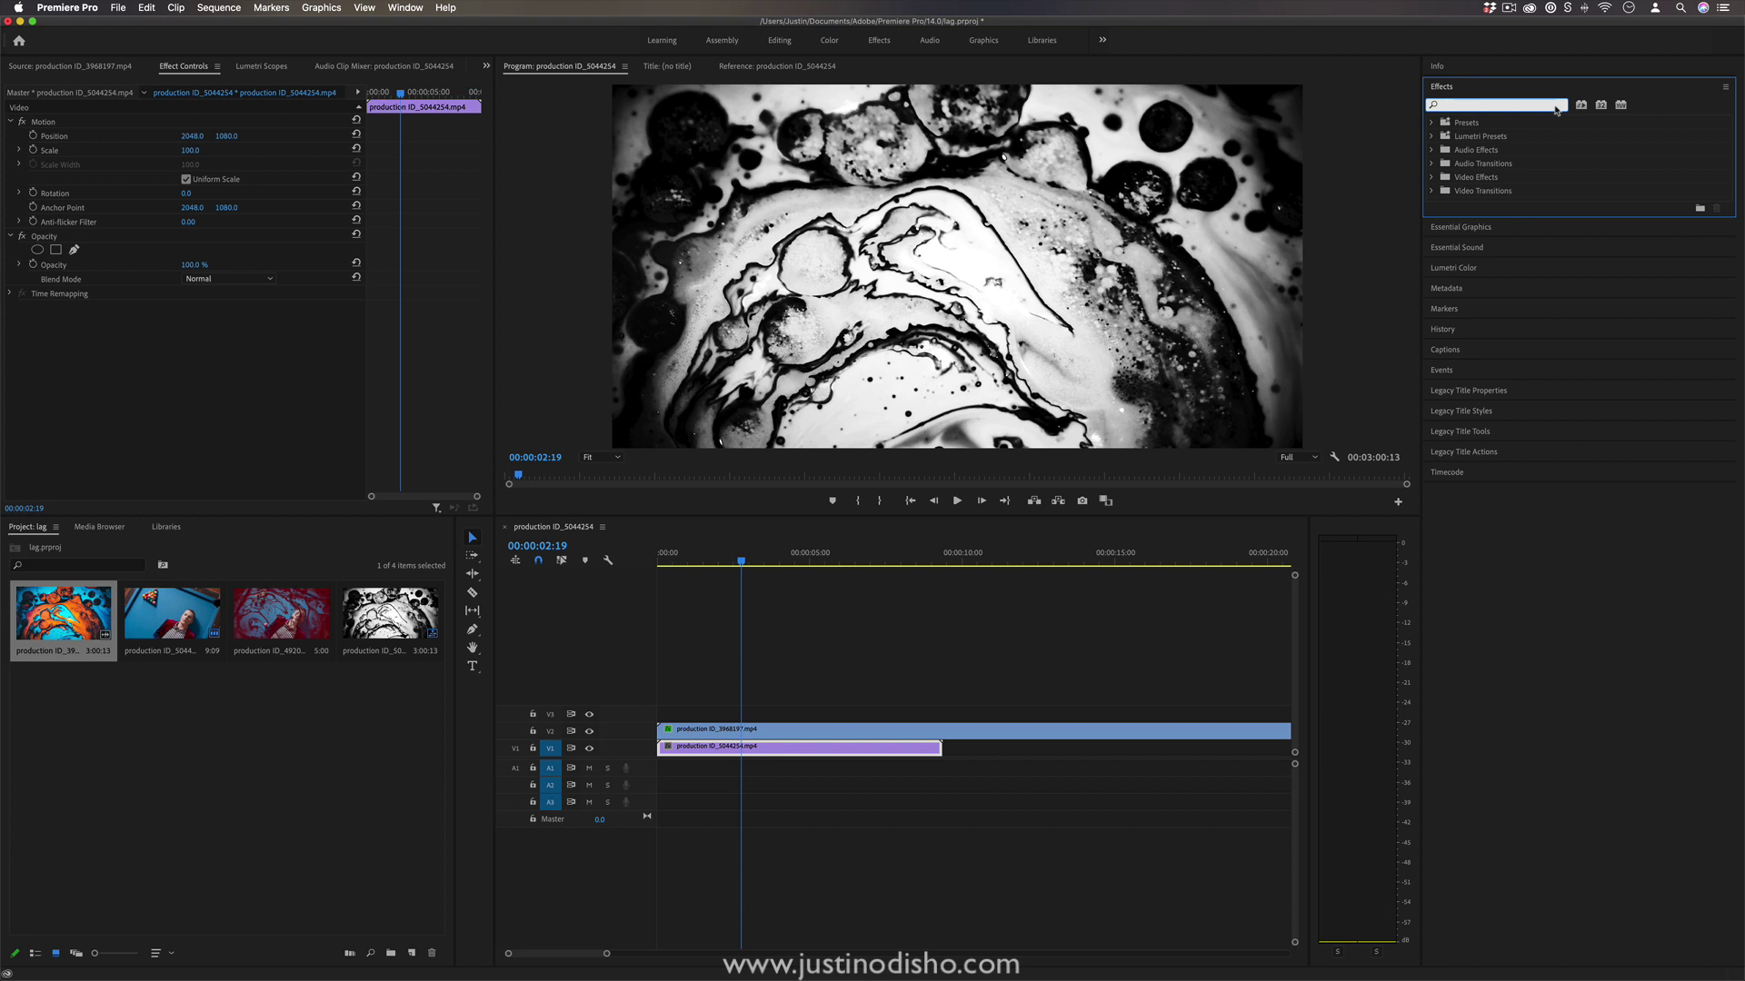
text(track)
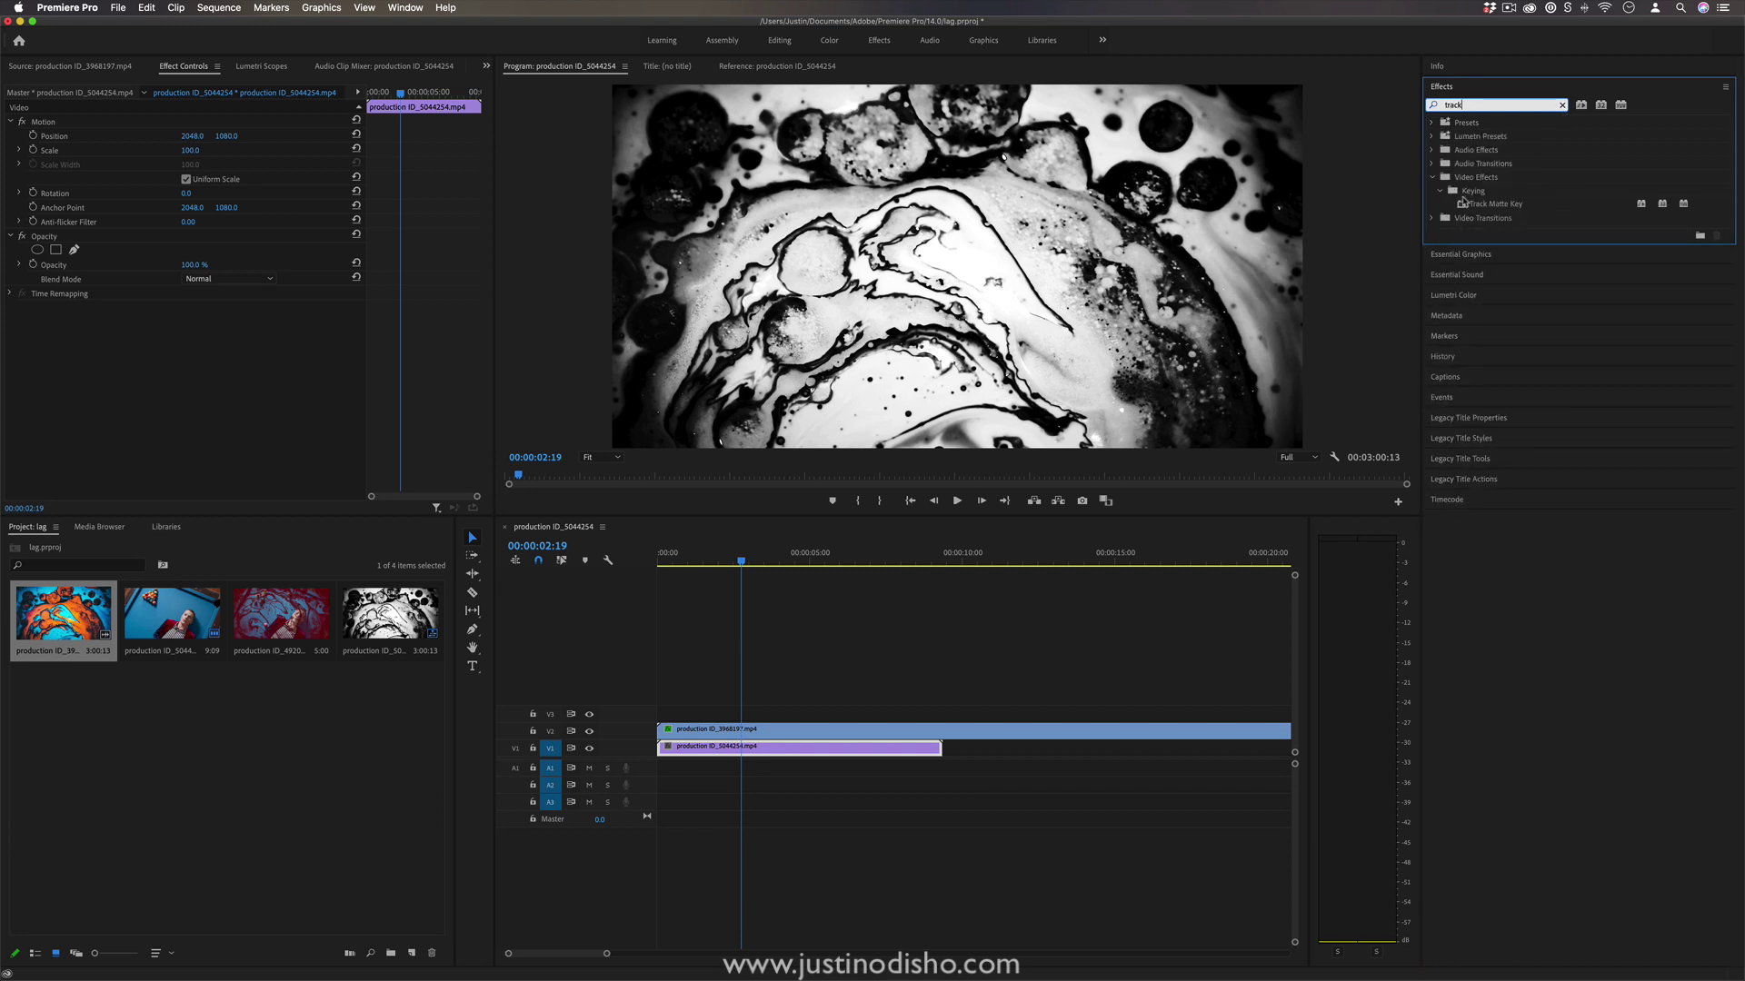
click(1484, 206)
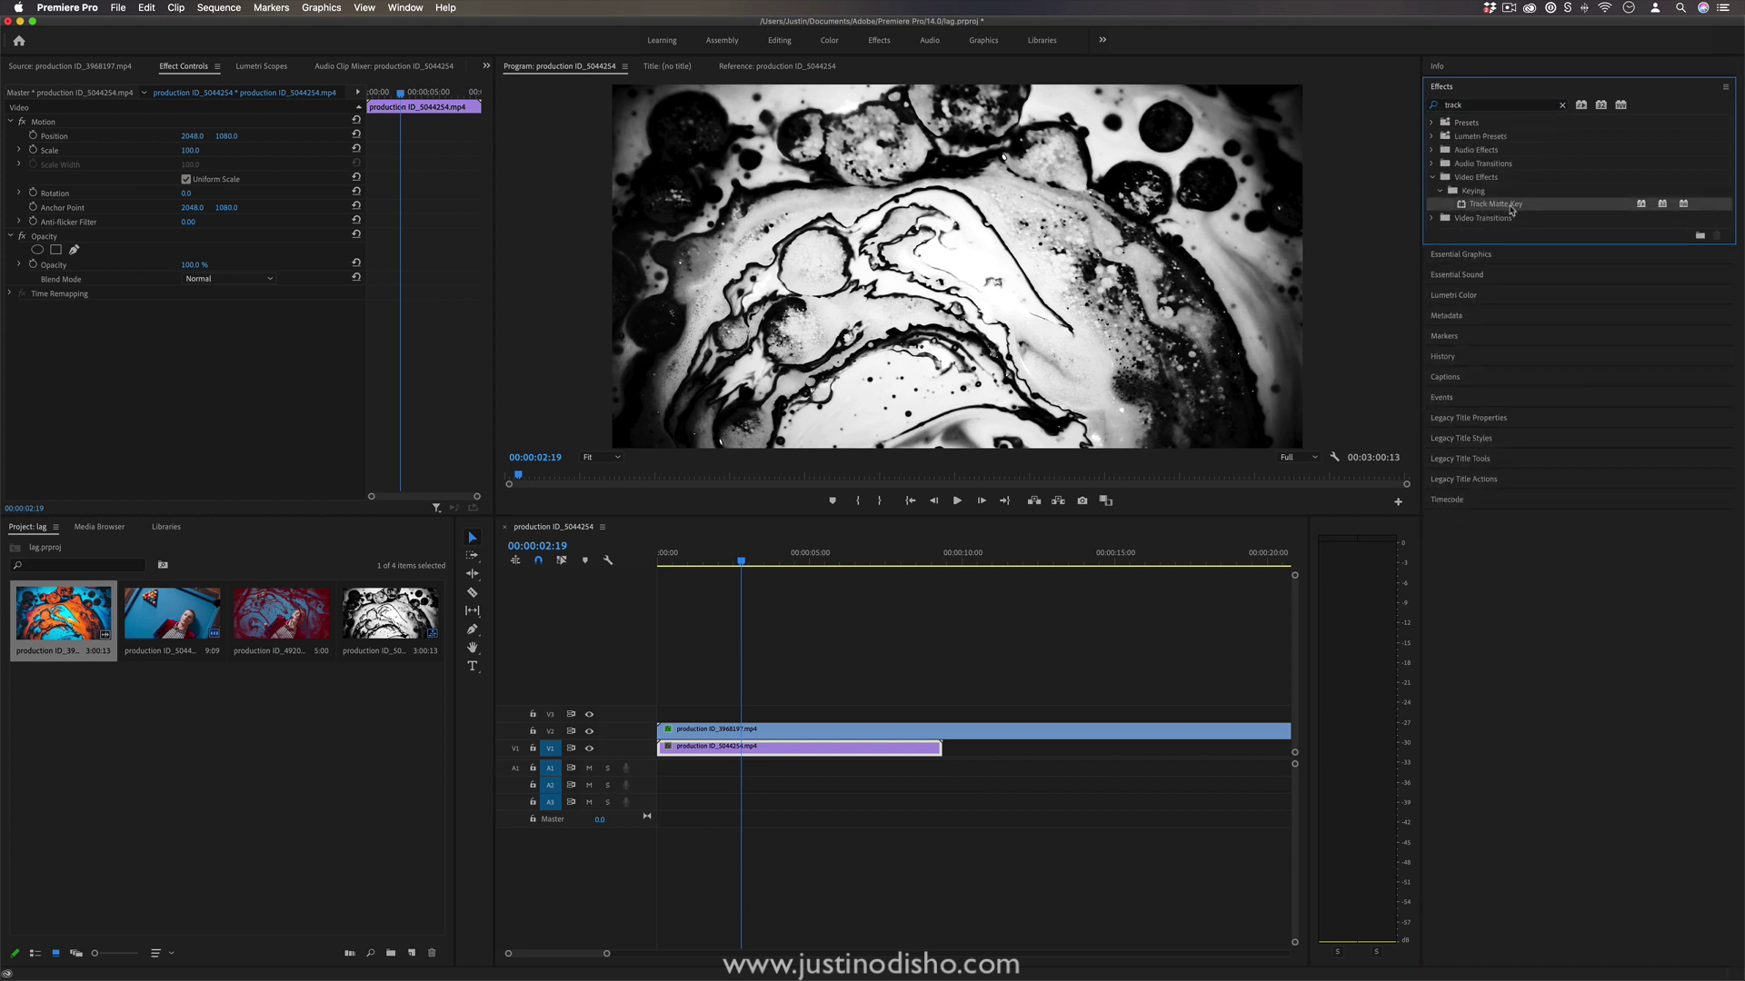
drag(1518, 206, 779, 758)
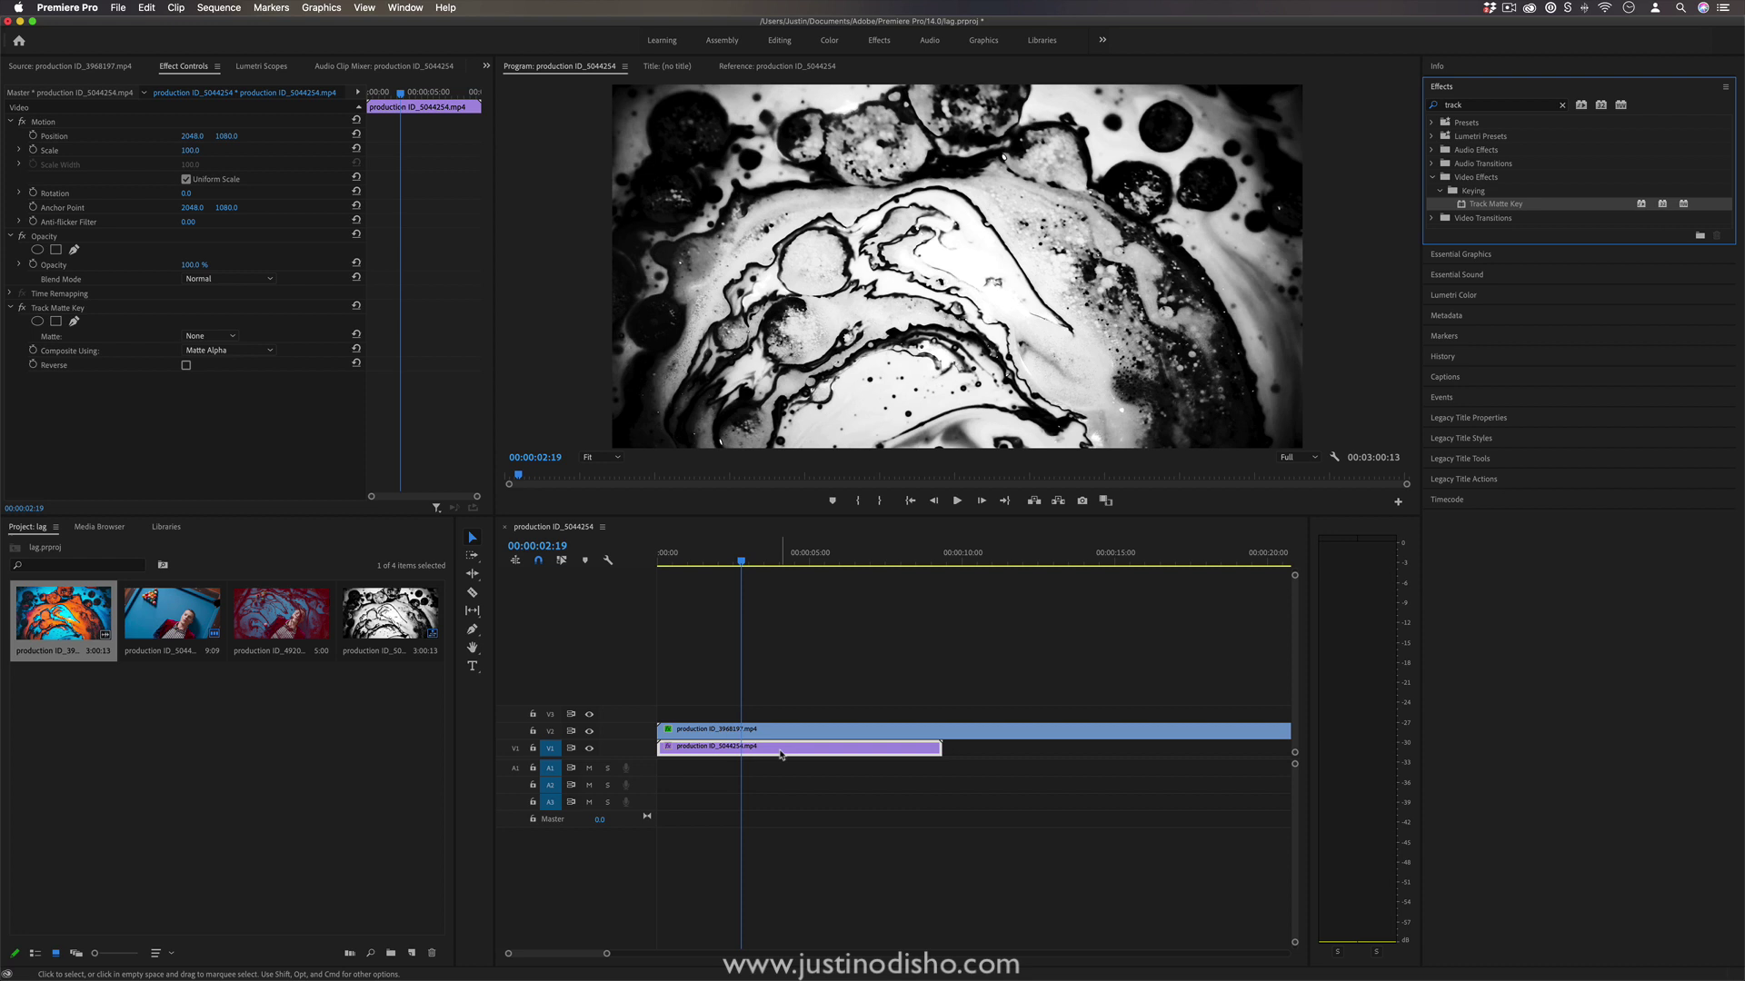
Review the Track Matte Key's Matte track choices, then marquee-select both clips
click(56, 338)
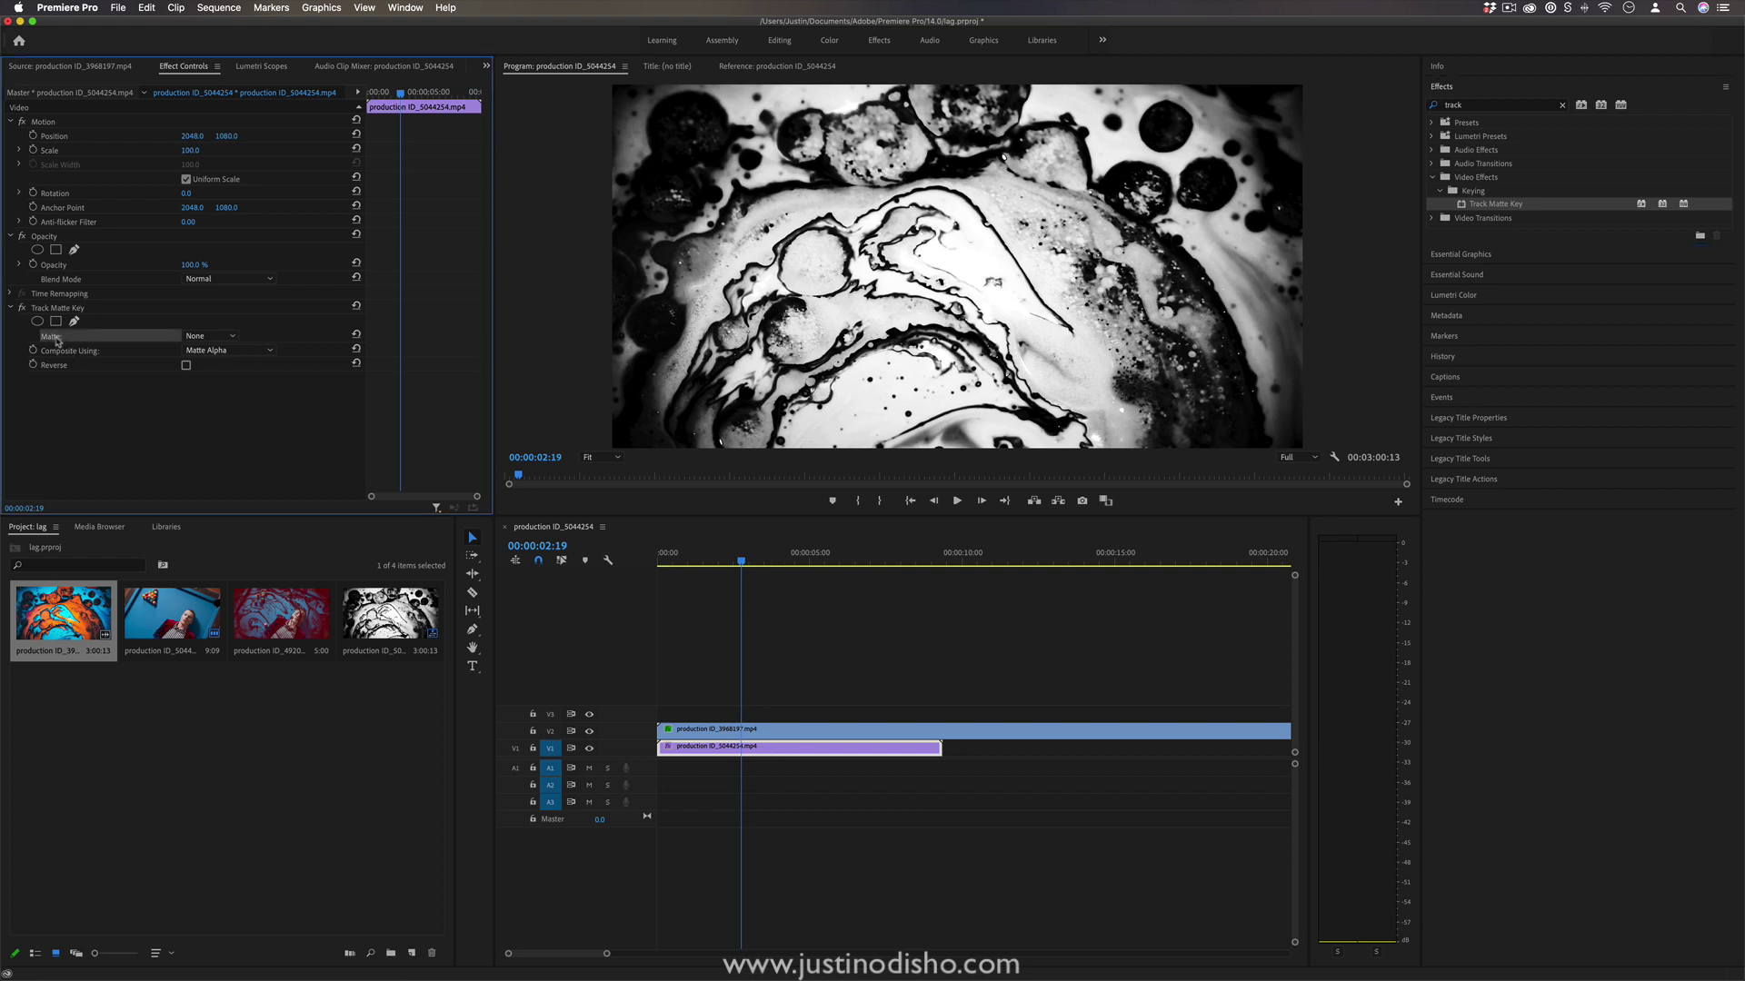
click(211, 336)
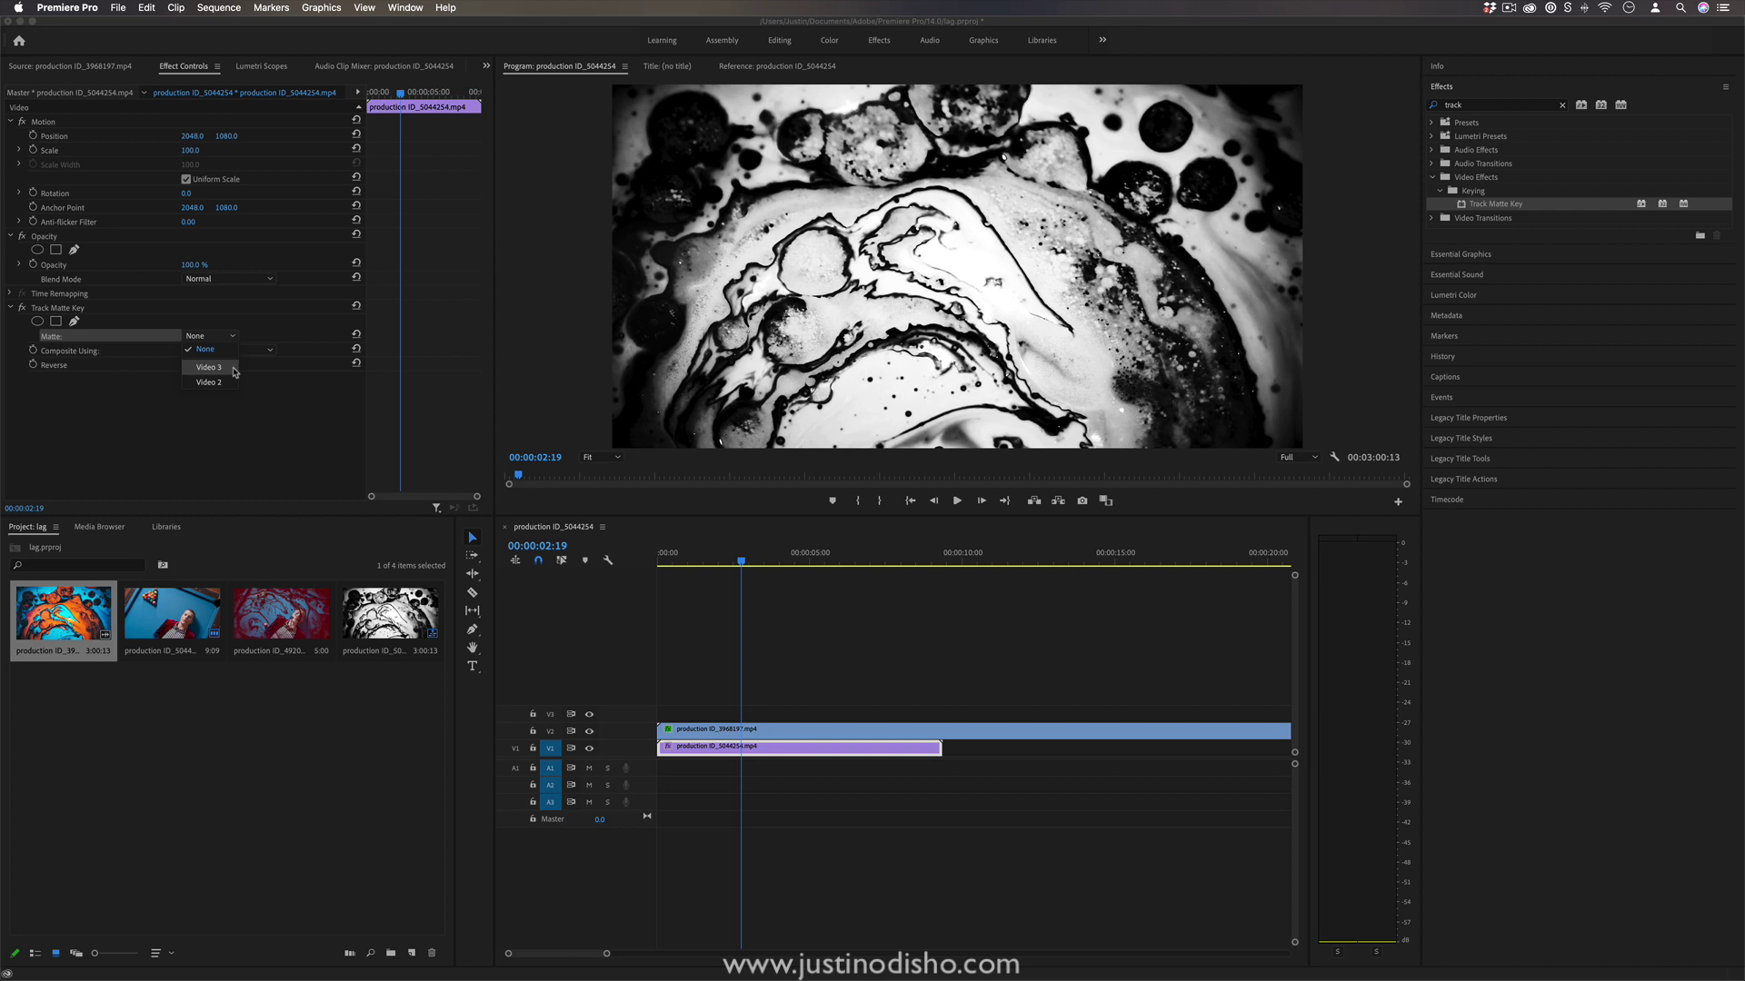
click(92, 418)
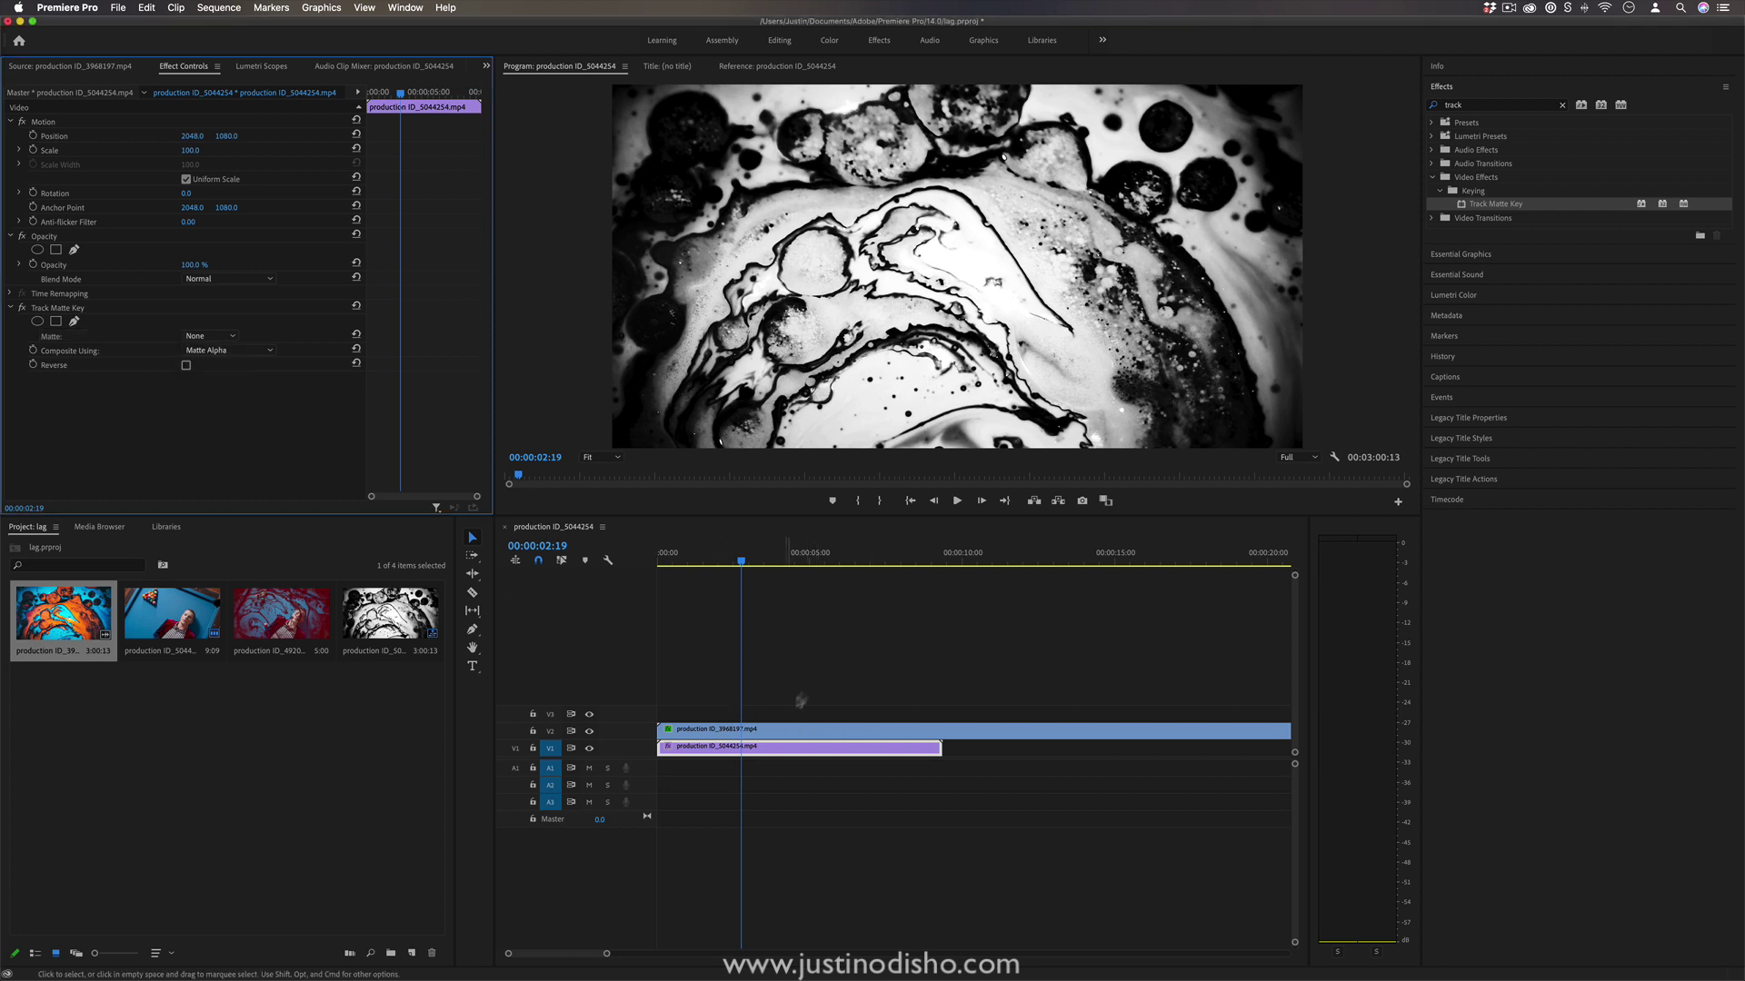
drag(892, 653, 762, 730)
Move both clips up one track and set Track Matte Key's Matte to Video 3
click(689, 754)
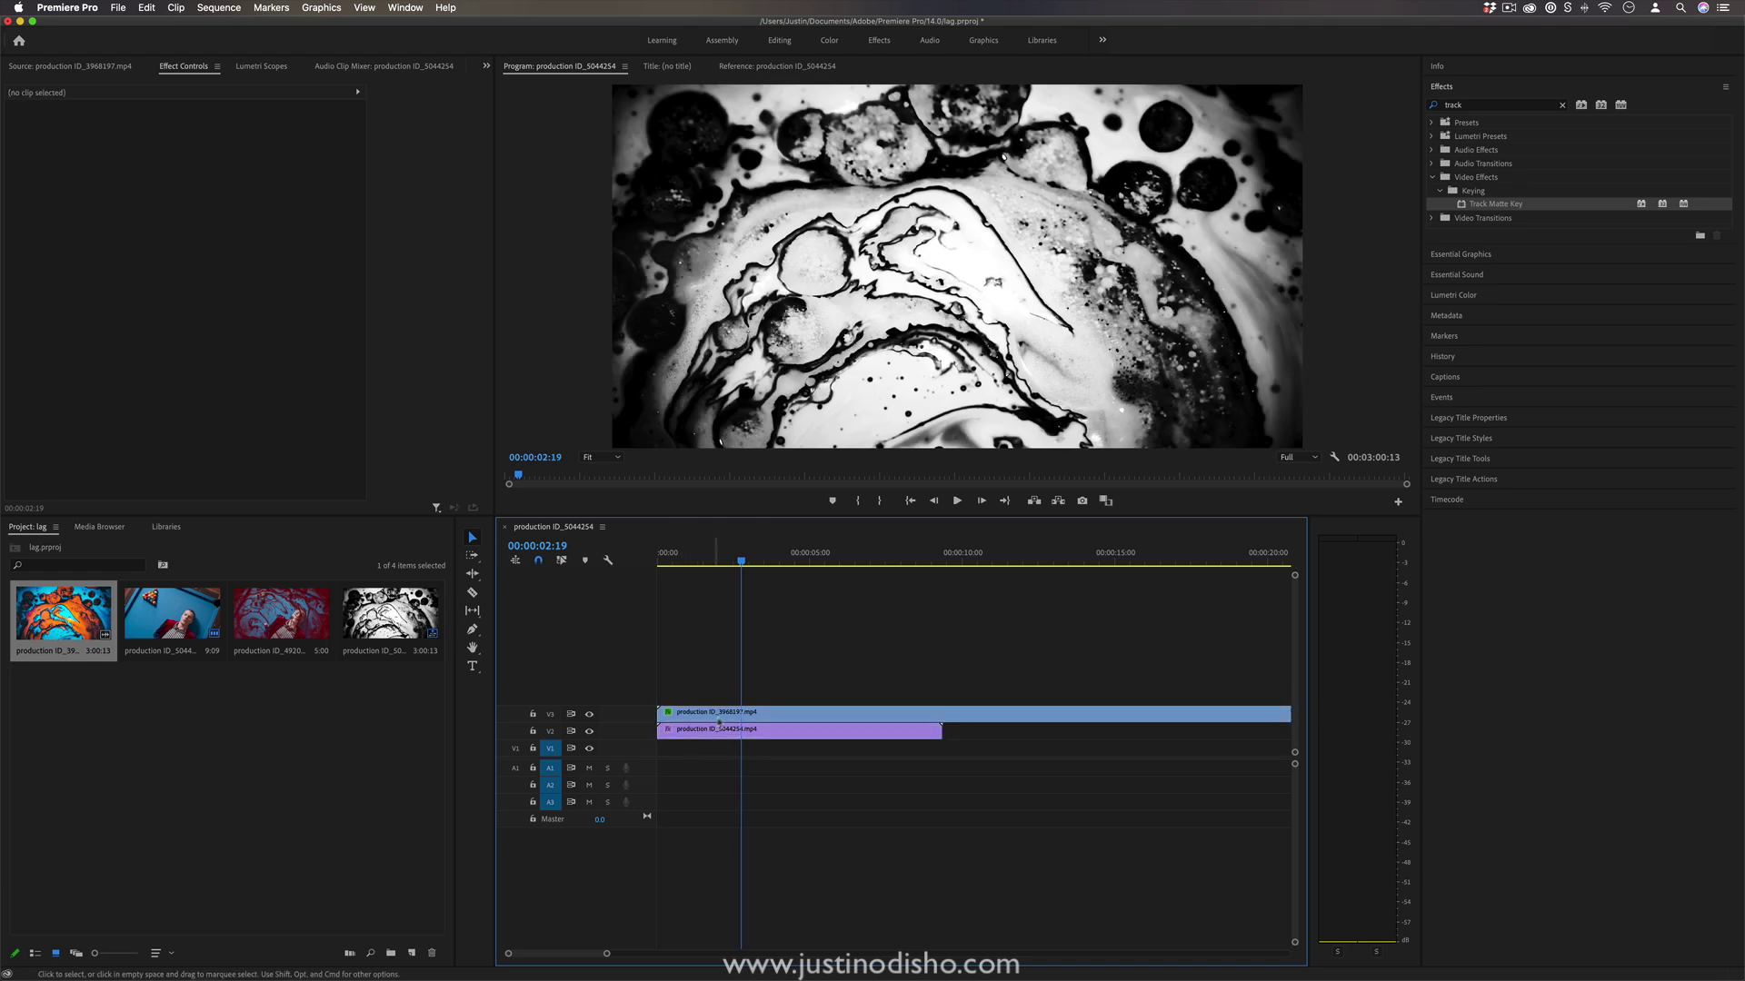
click(784, 730)
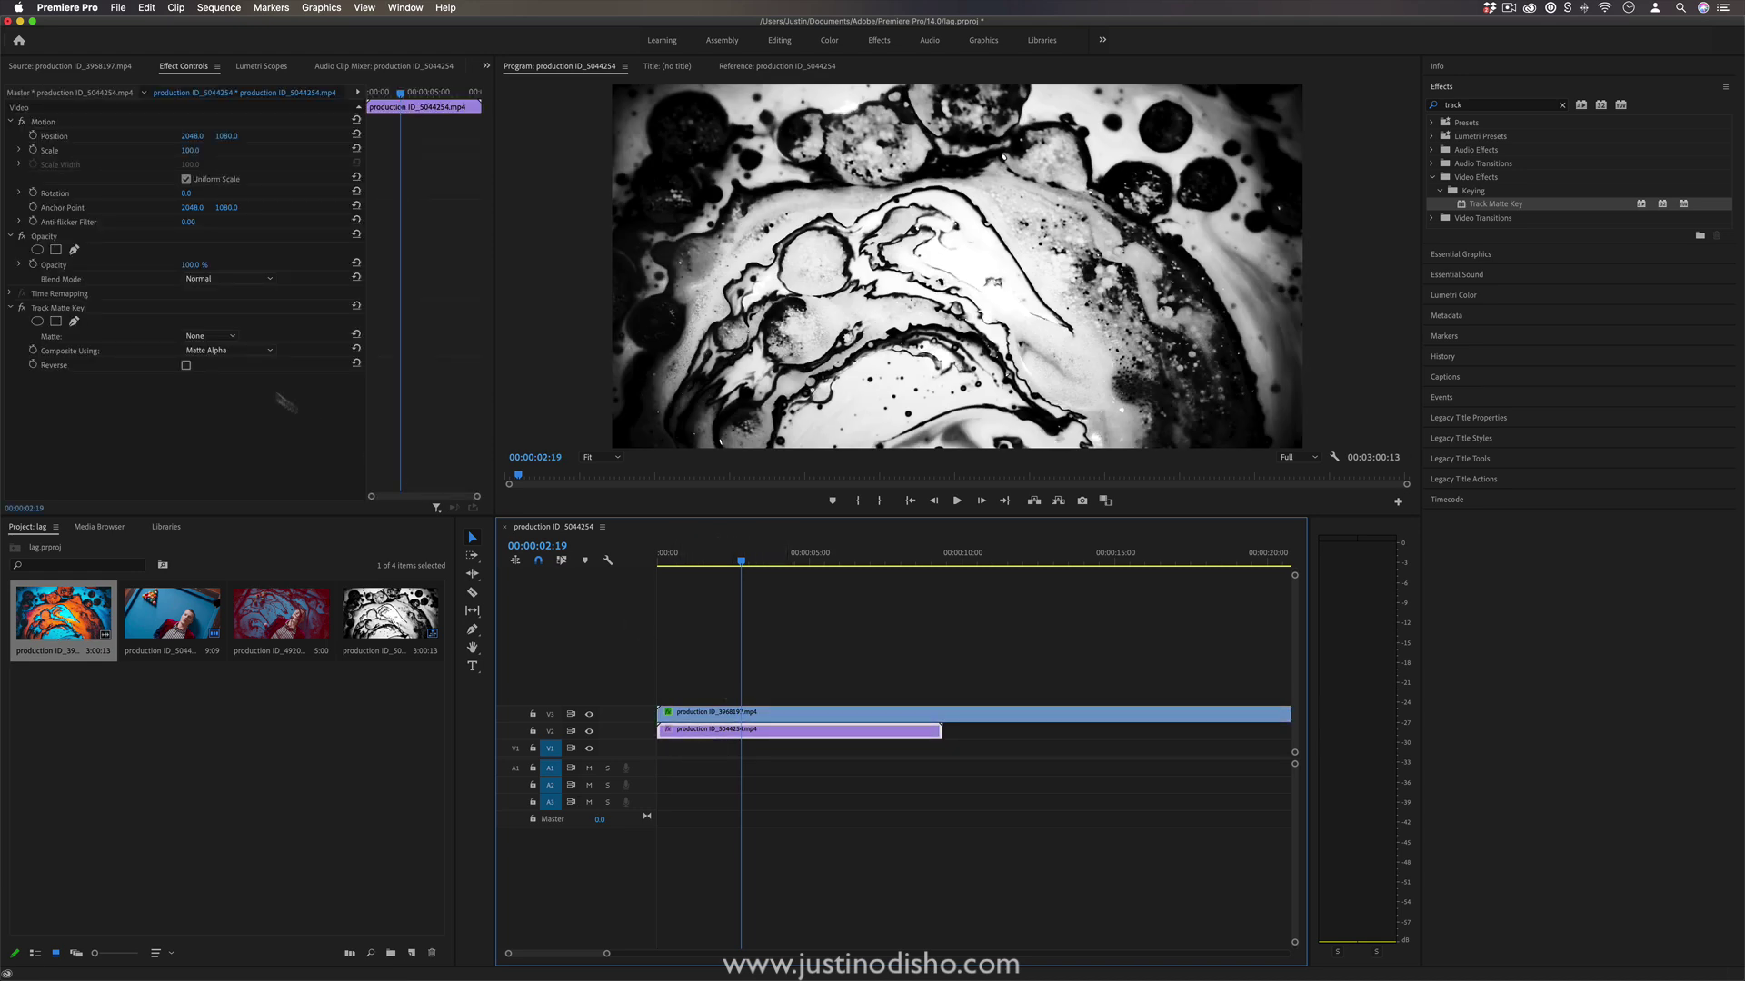
click(231, 337)
click(211, 368)
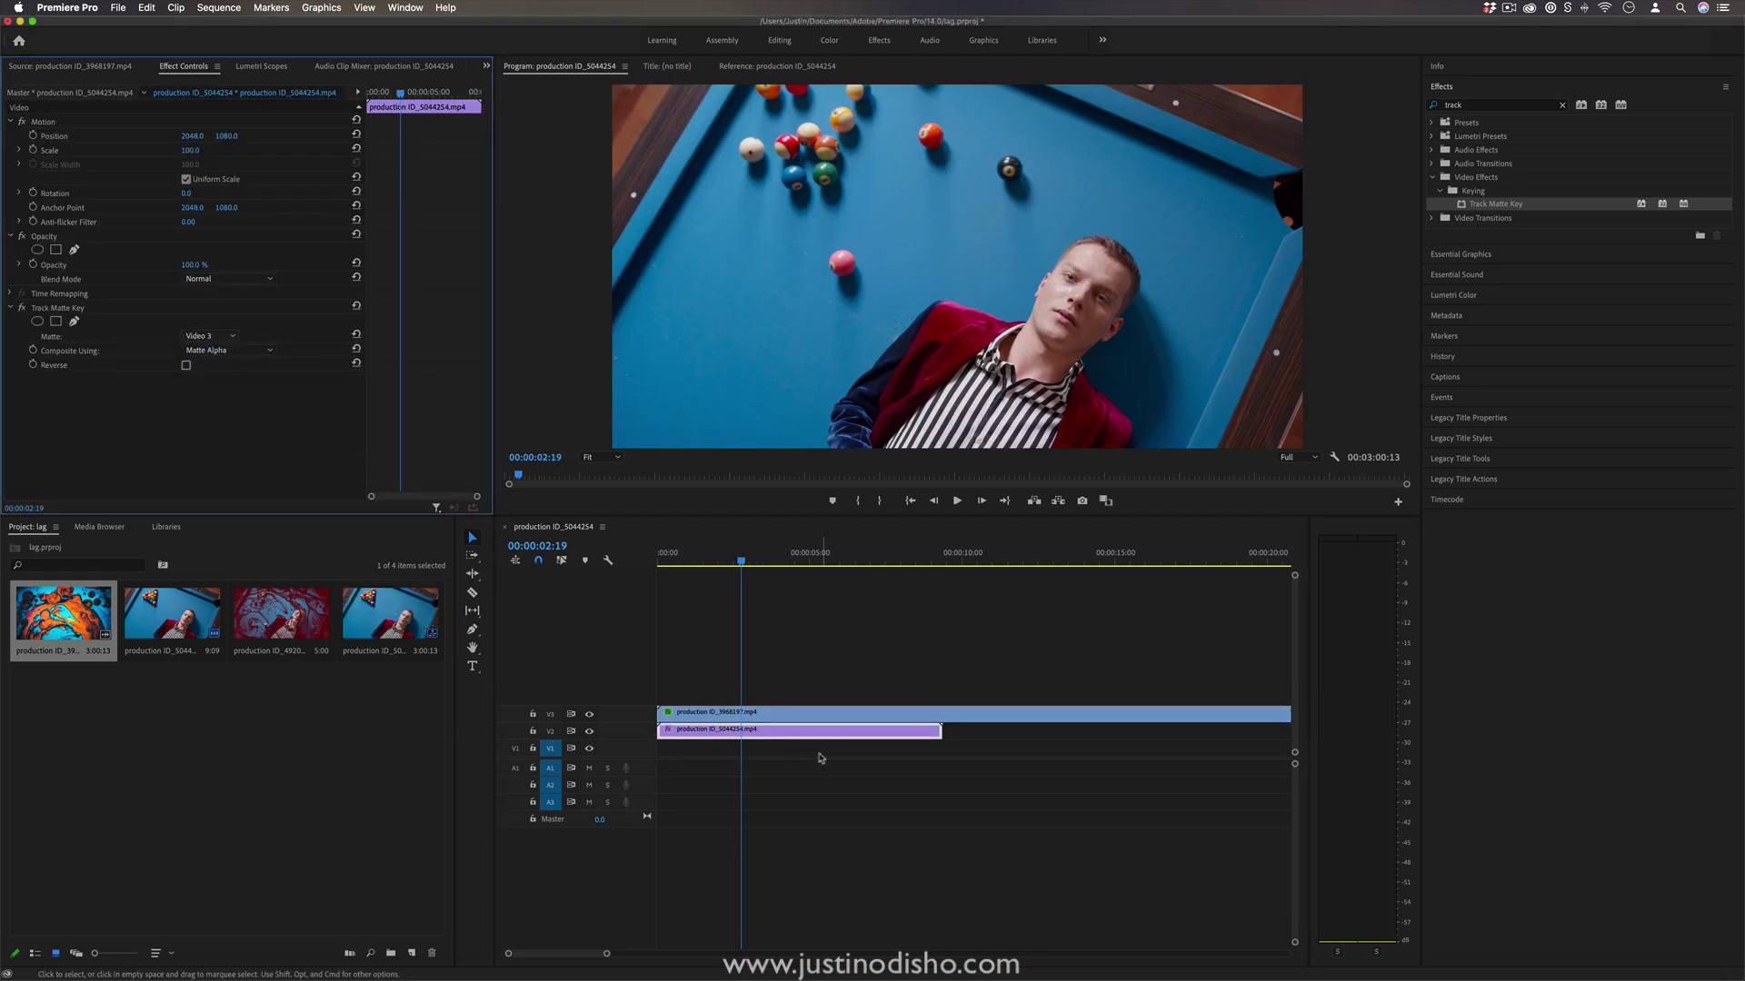
click(727, 714)
click(703, 732)
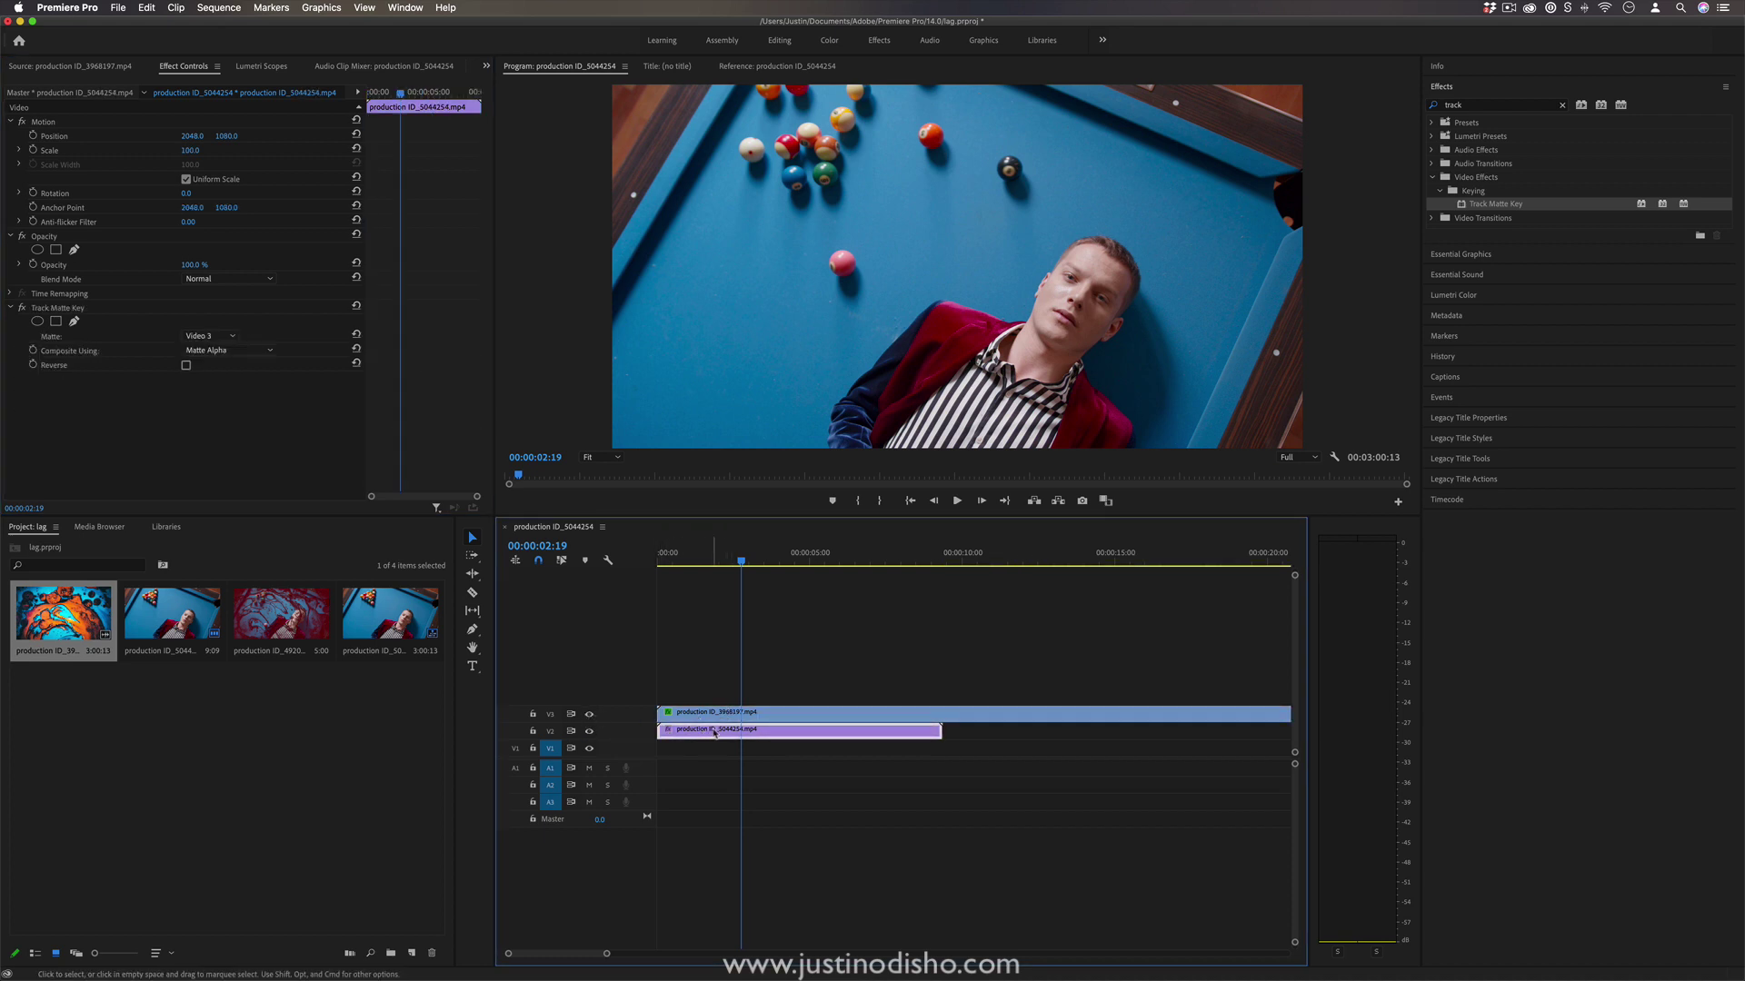
Set Track Matte Key's Composite Using option to Matte Luma
click(112, 358)
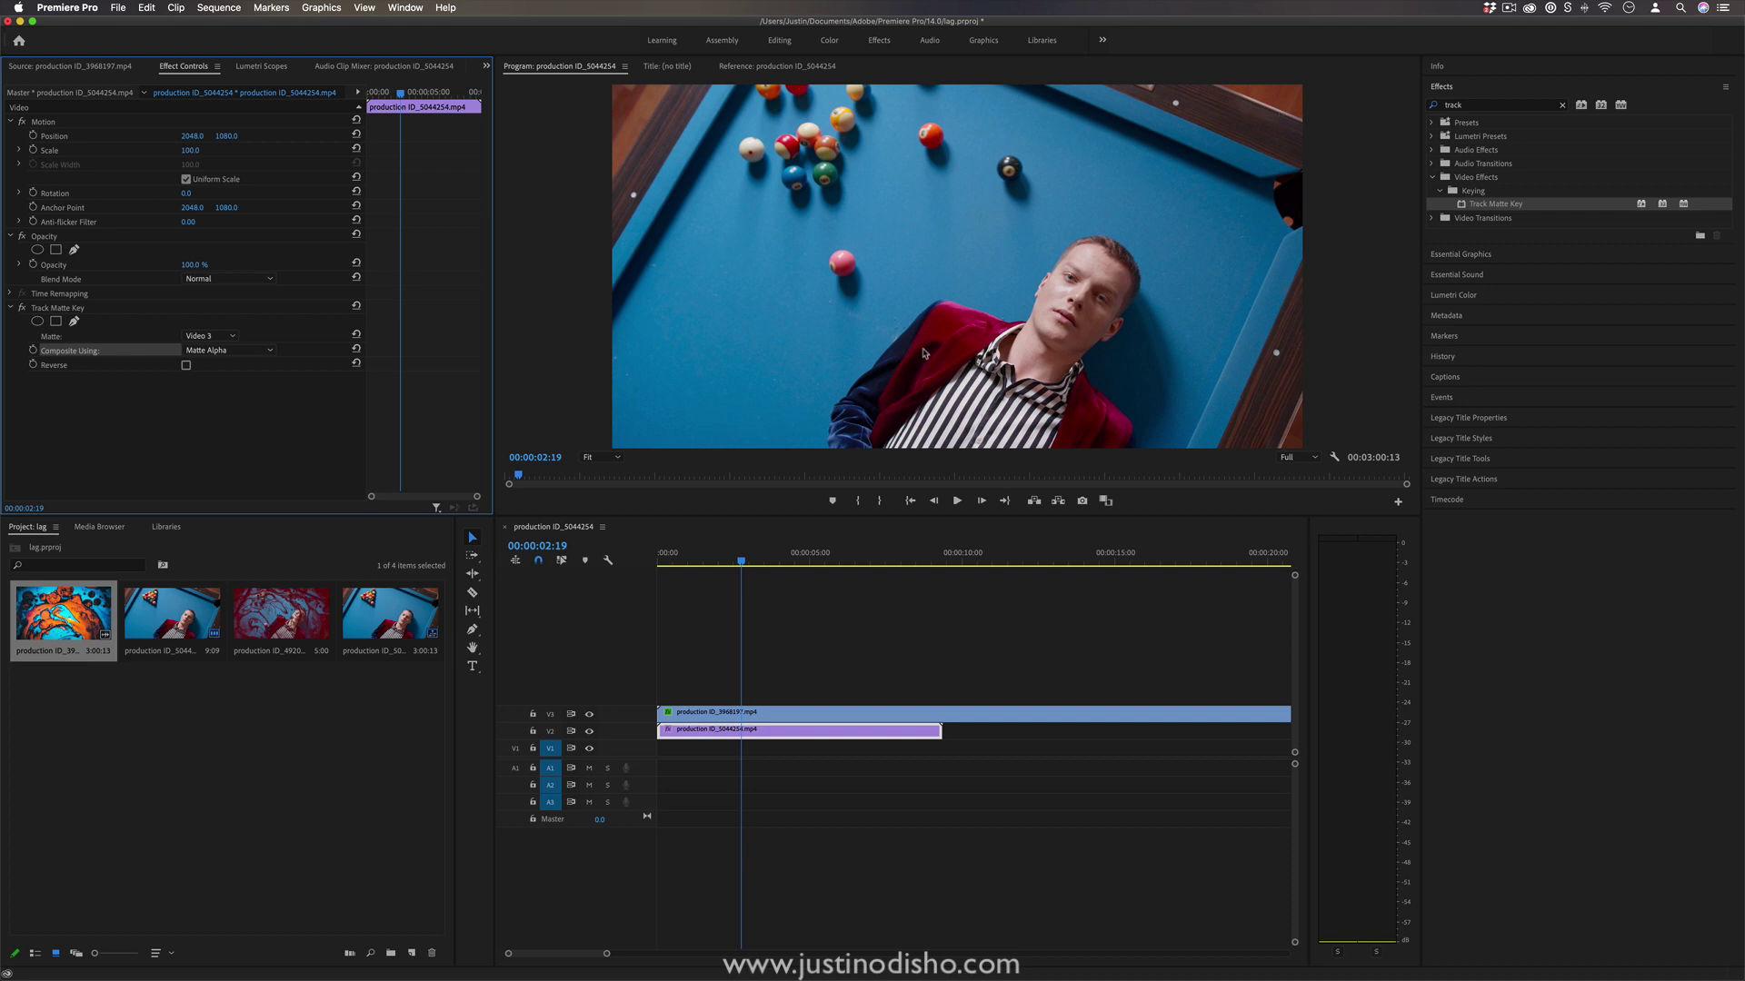
click(590, 716)
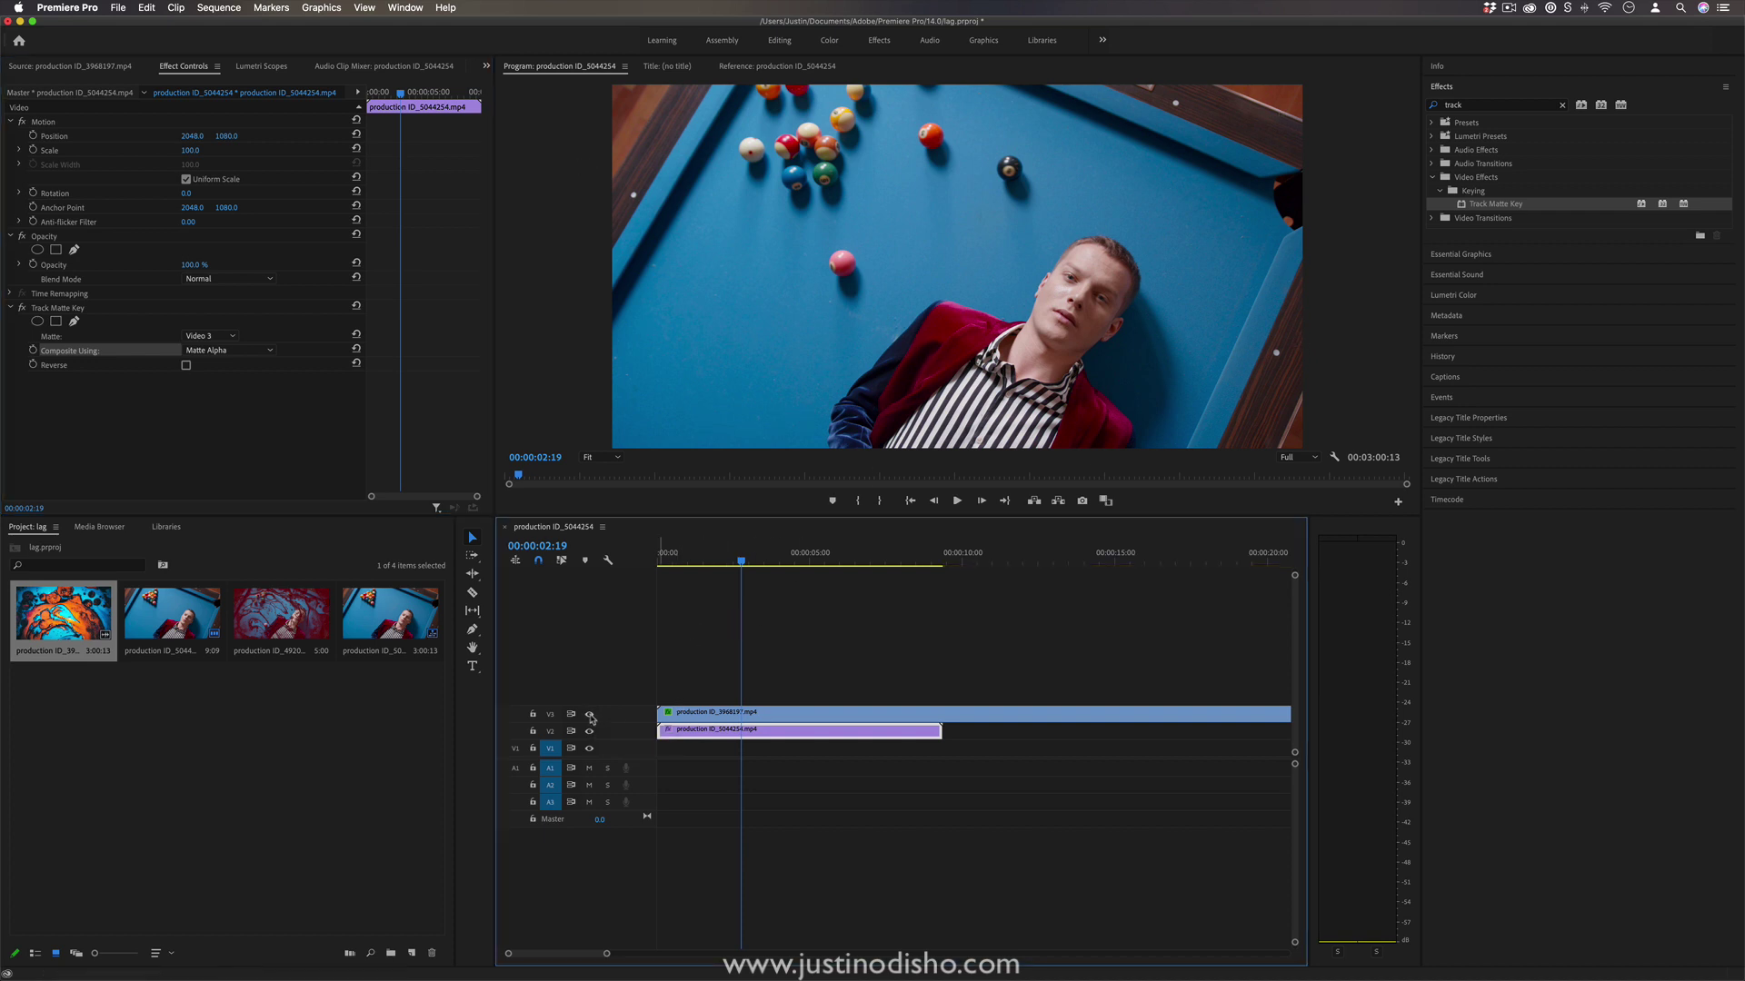
click(590, 715)
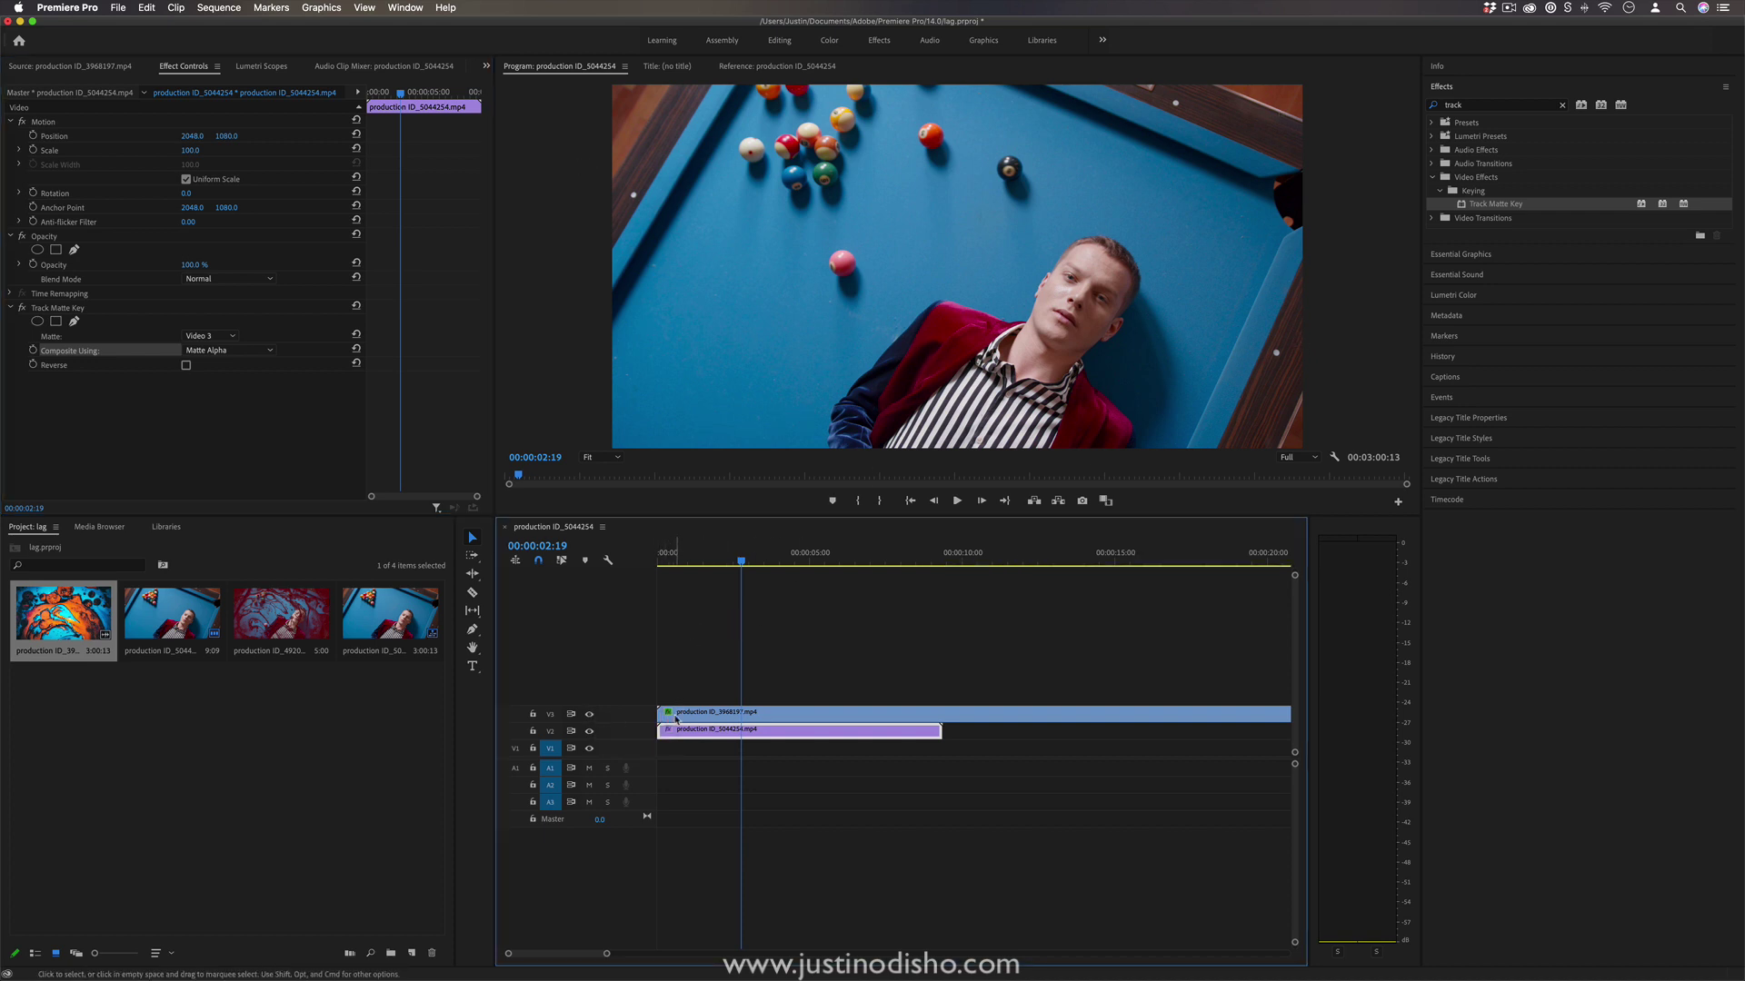
click(254, 351)
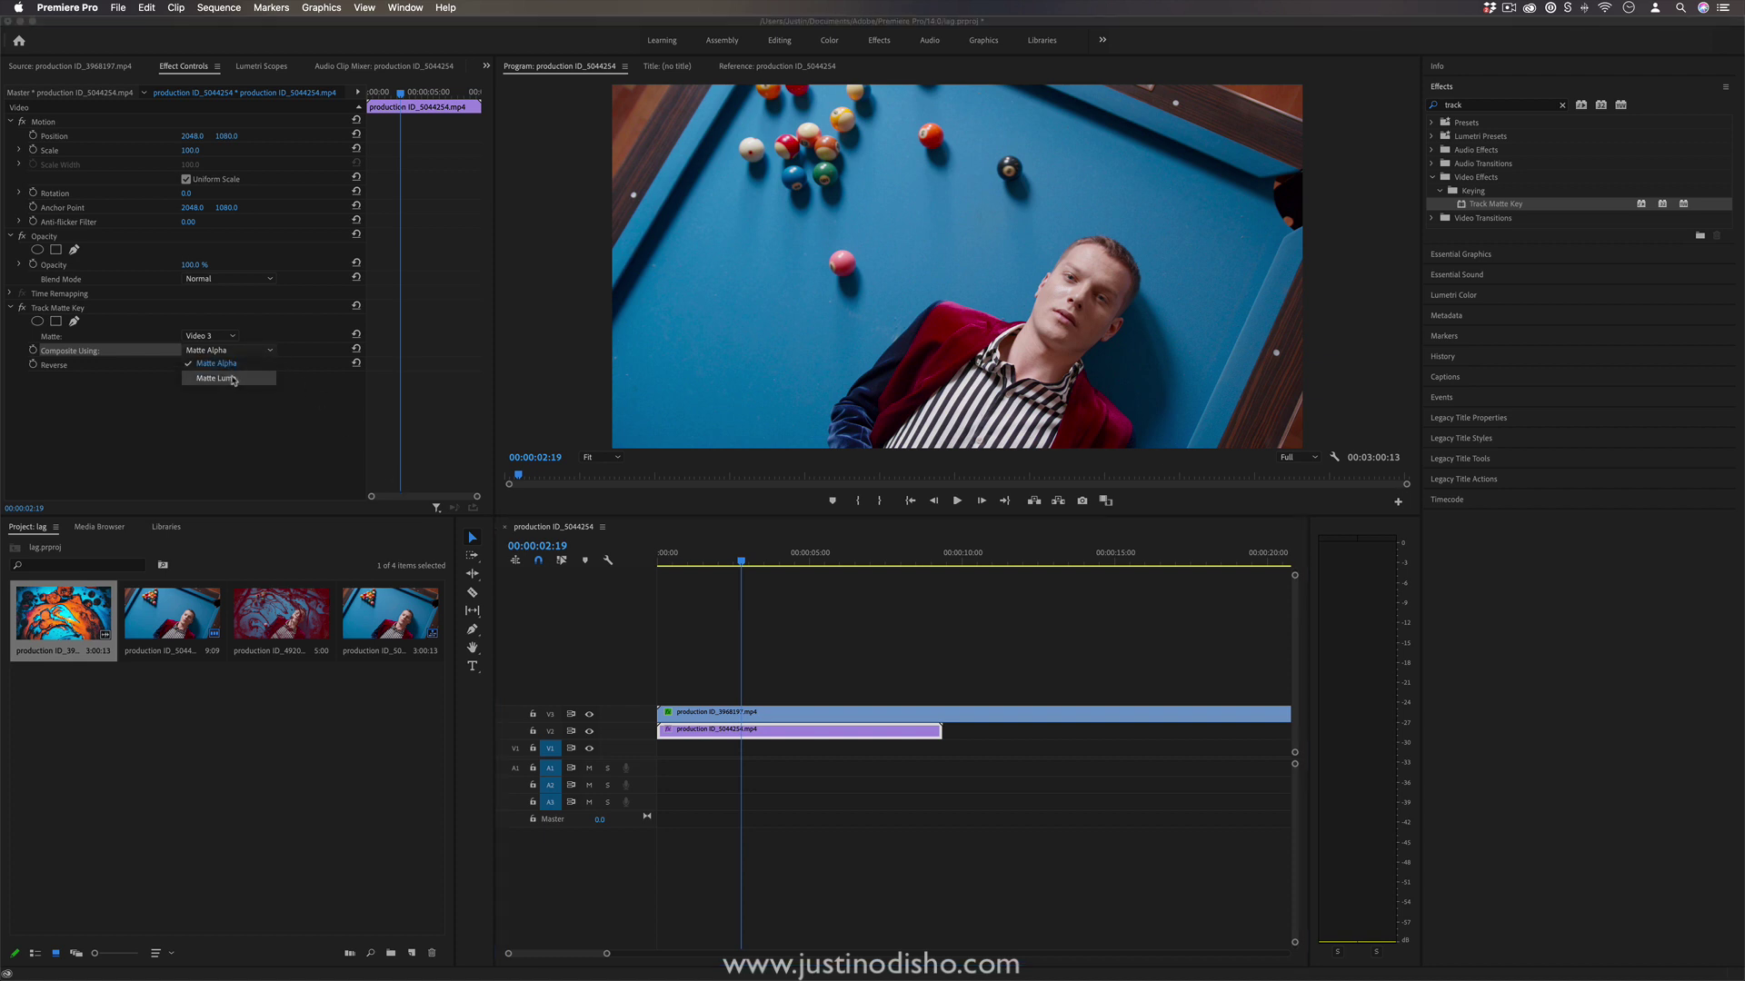
click(216, 378)
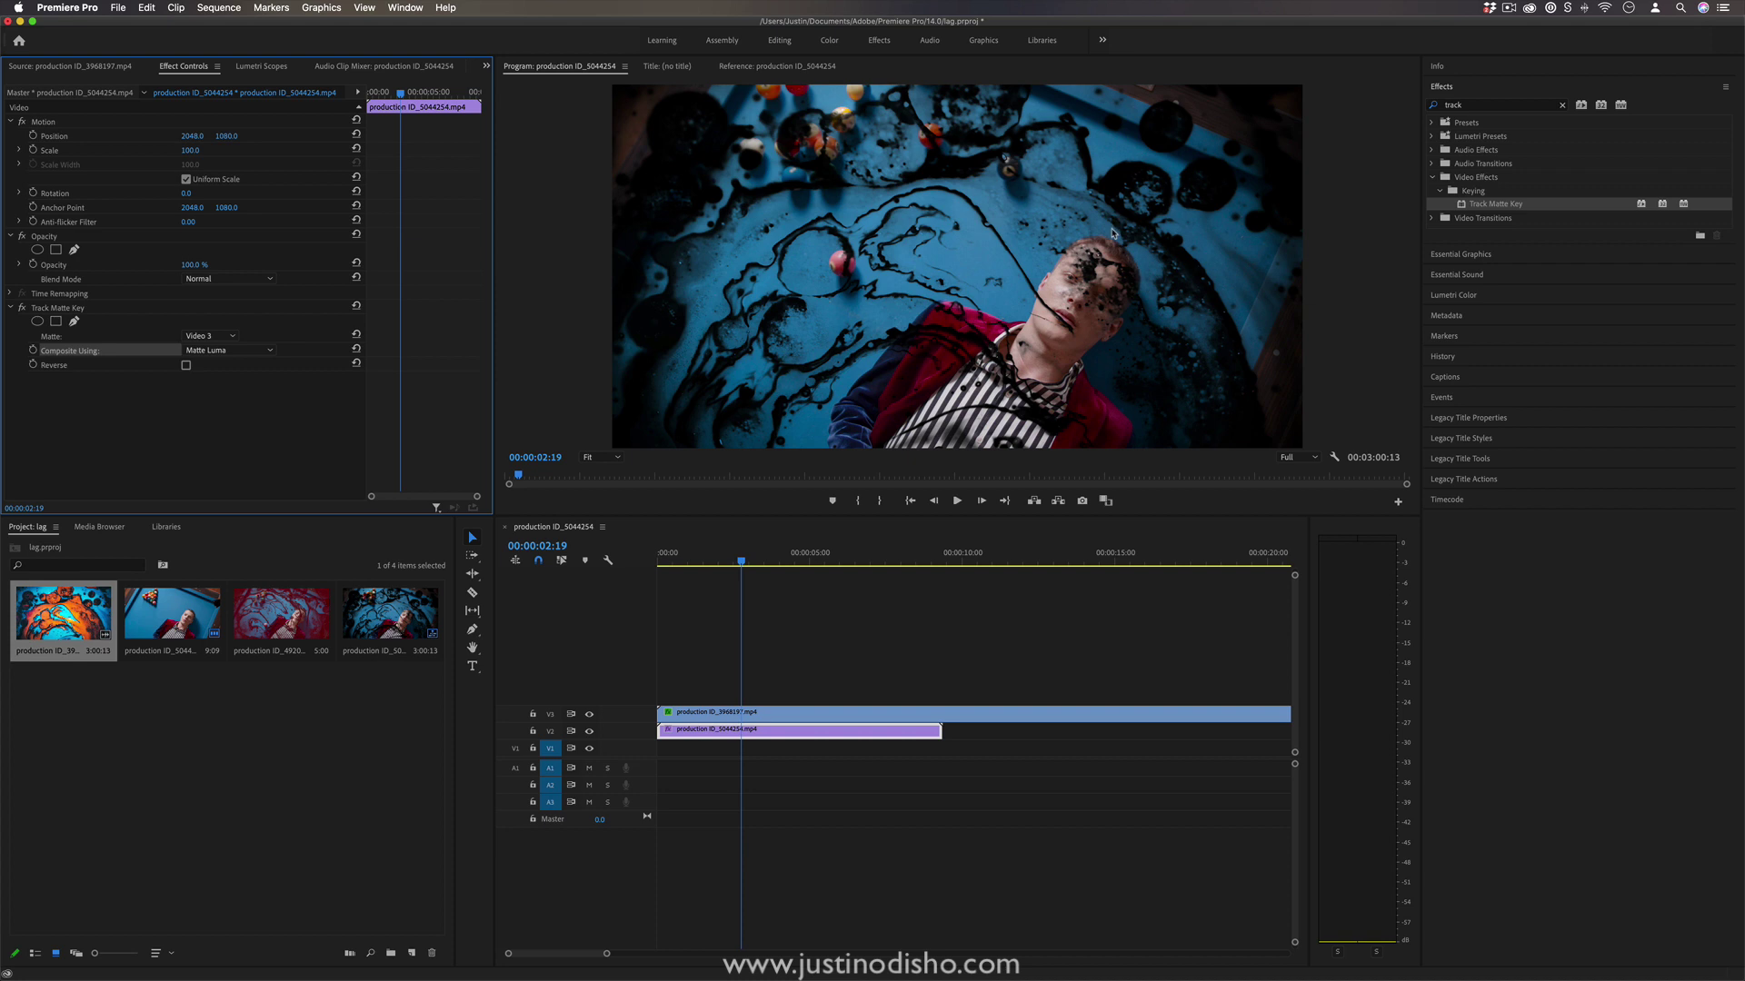
click(136, 724)
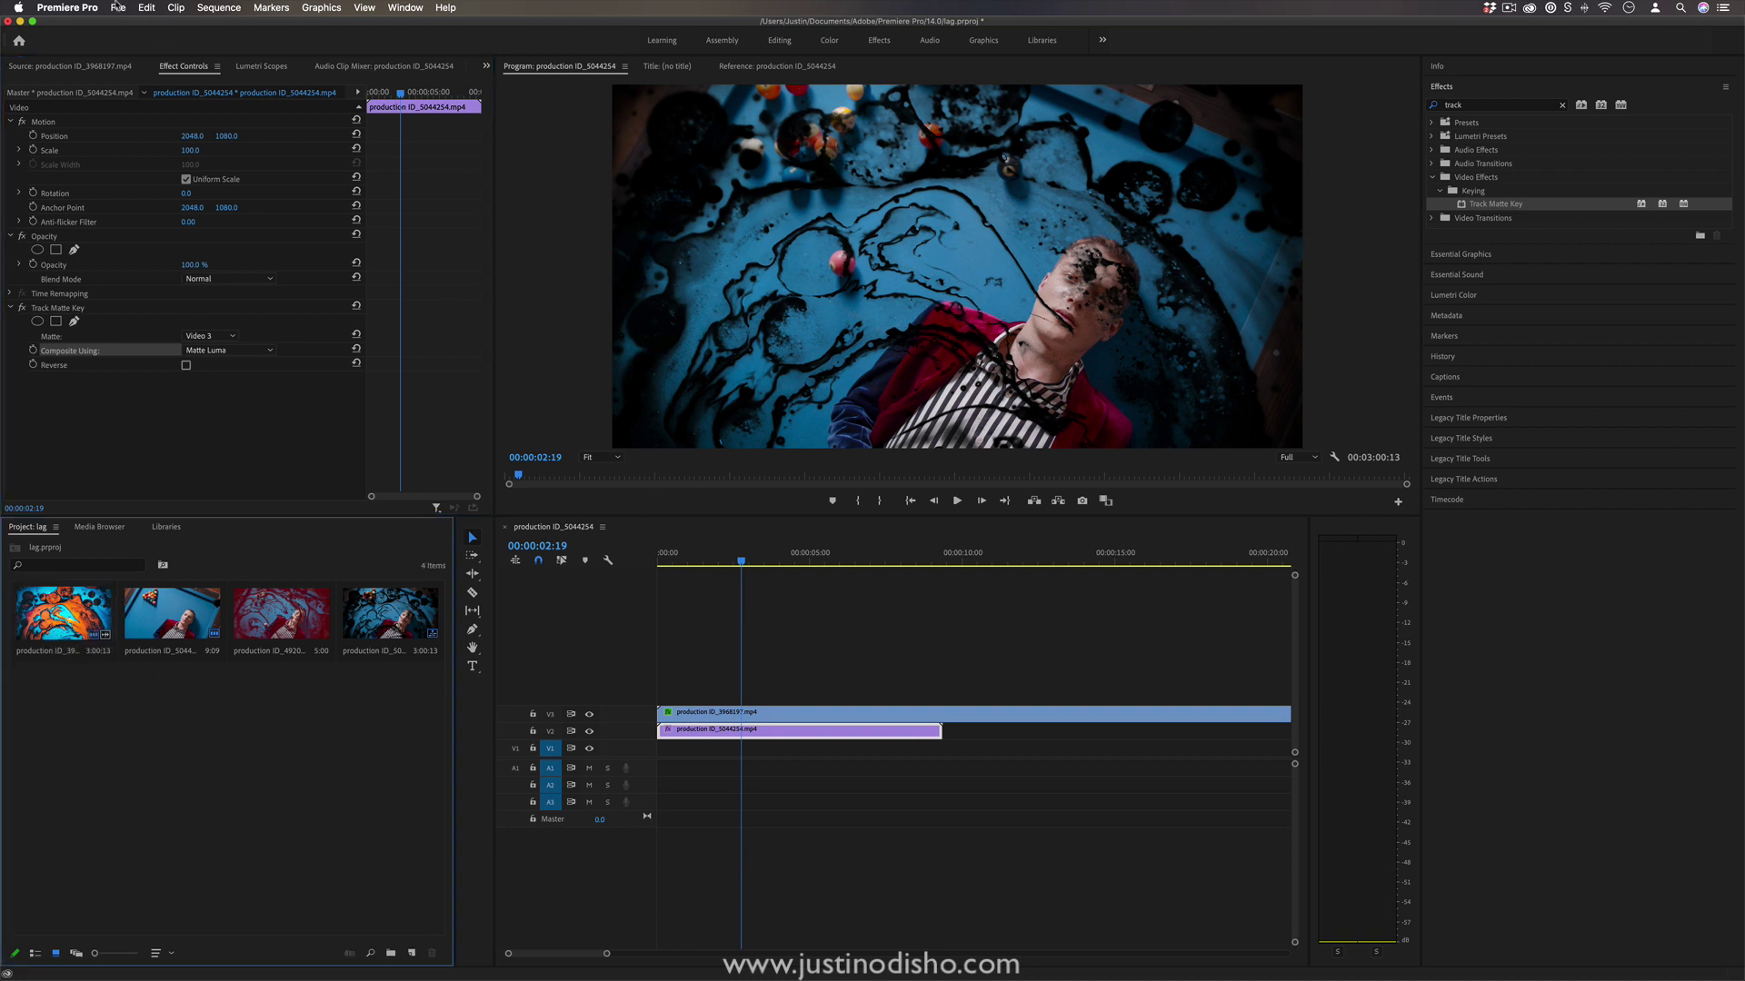
click(118, 7)
mouse_move(163, 24)
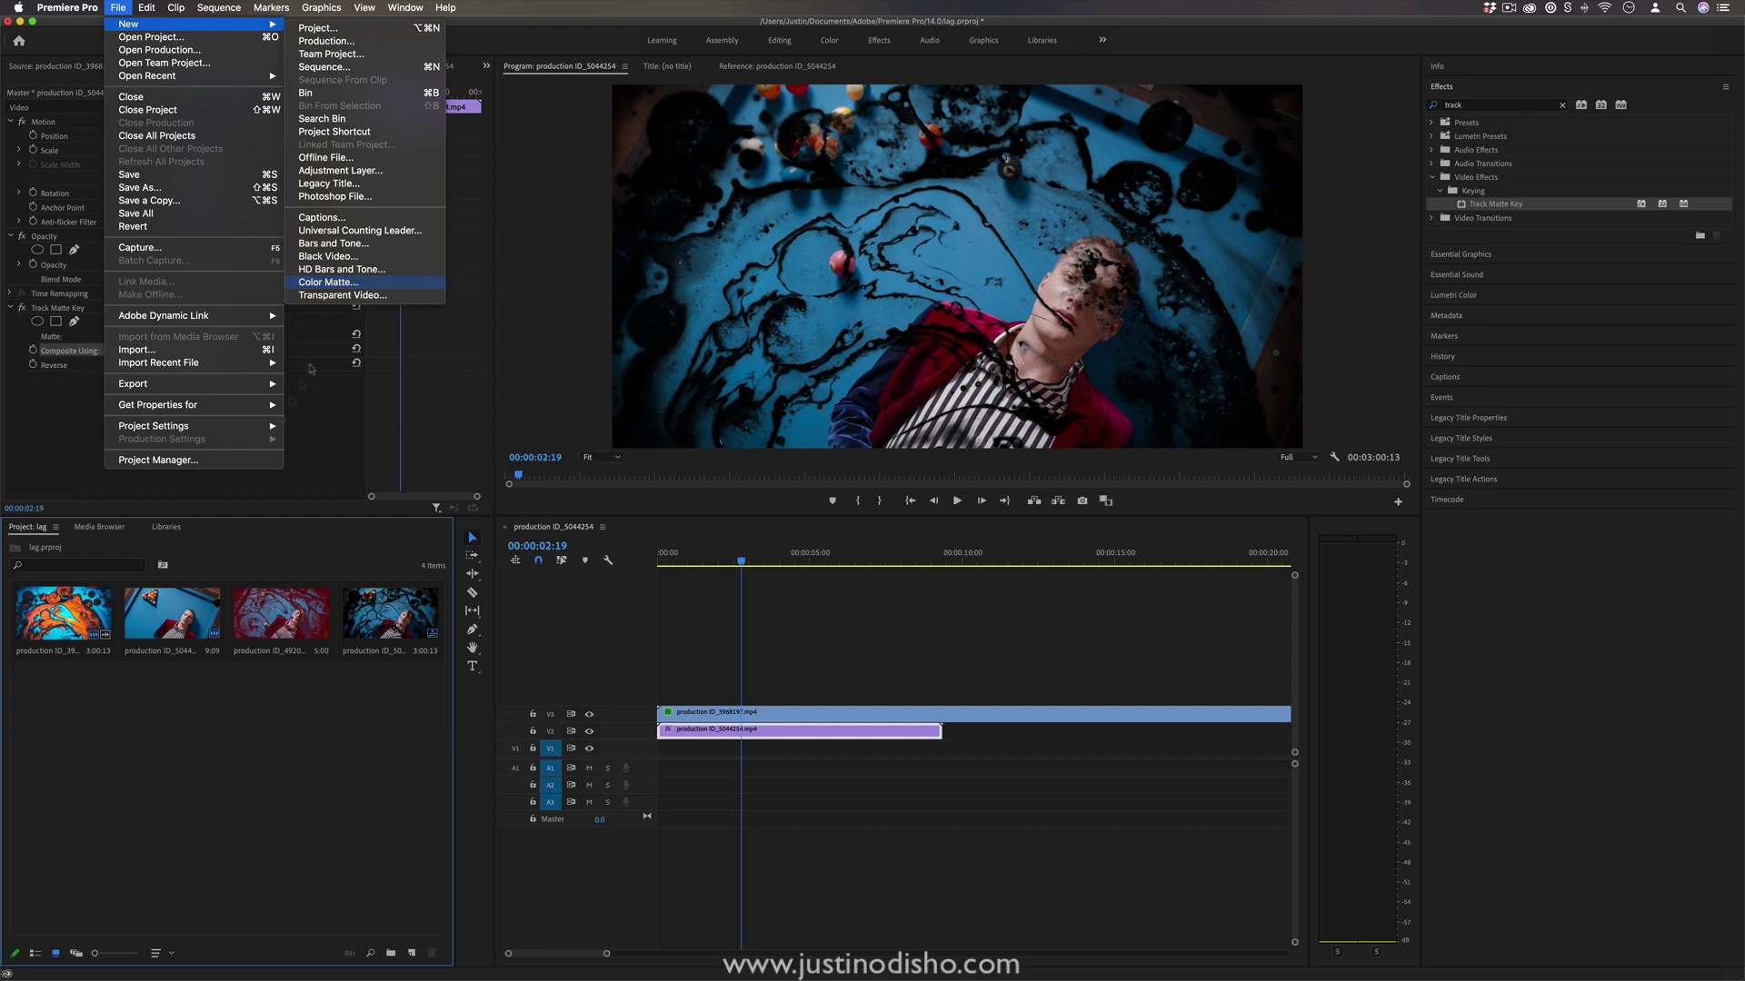
click(61, 614)
drag(62, 614, 667, 748)
click(782, 755)
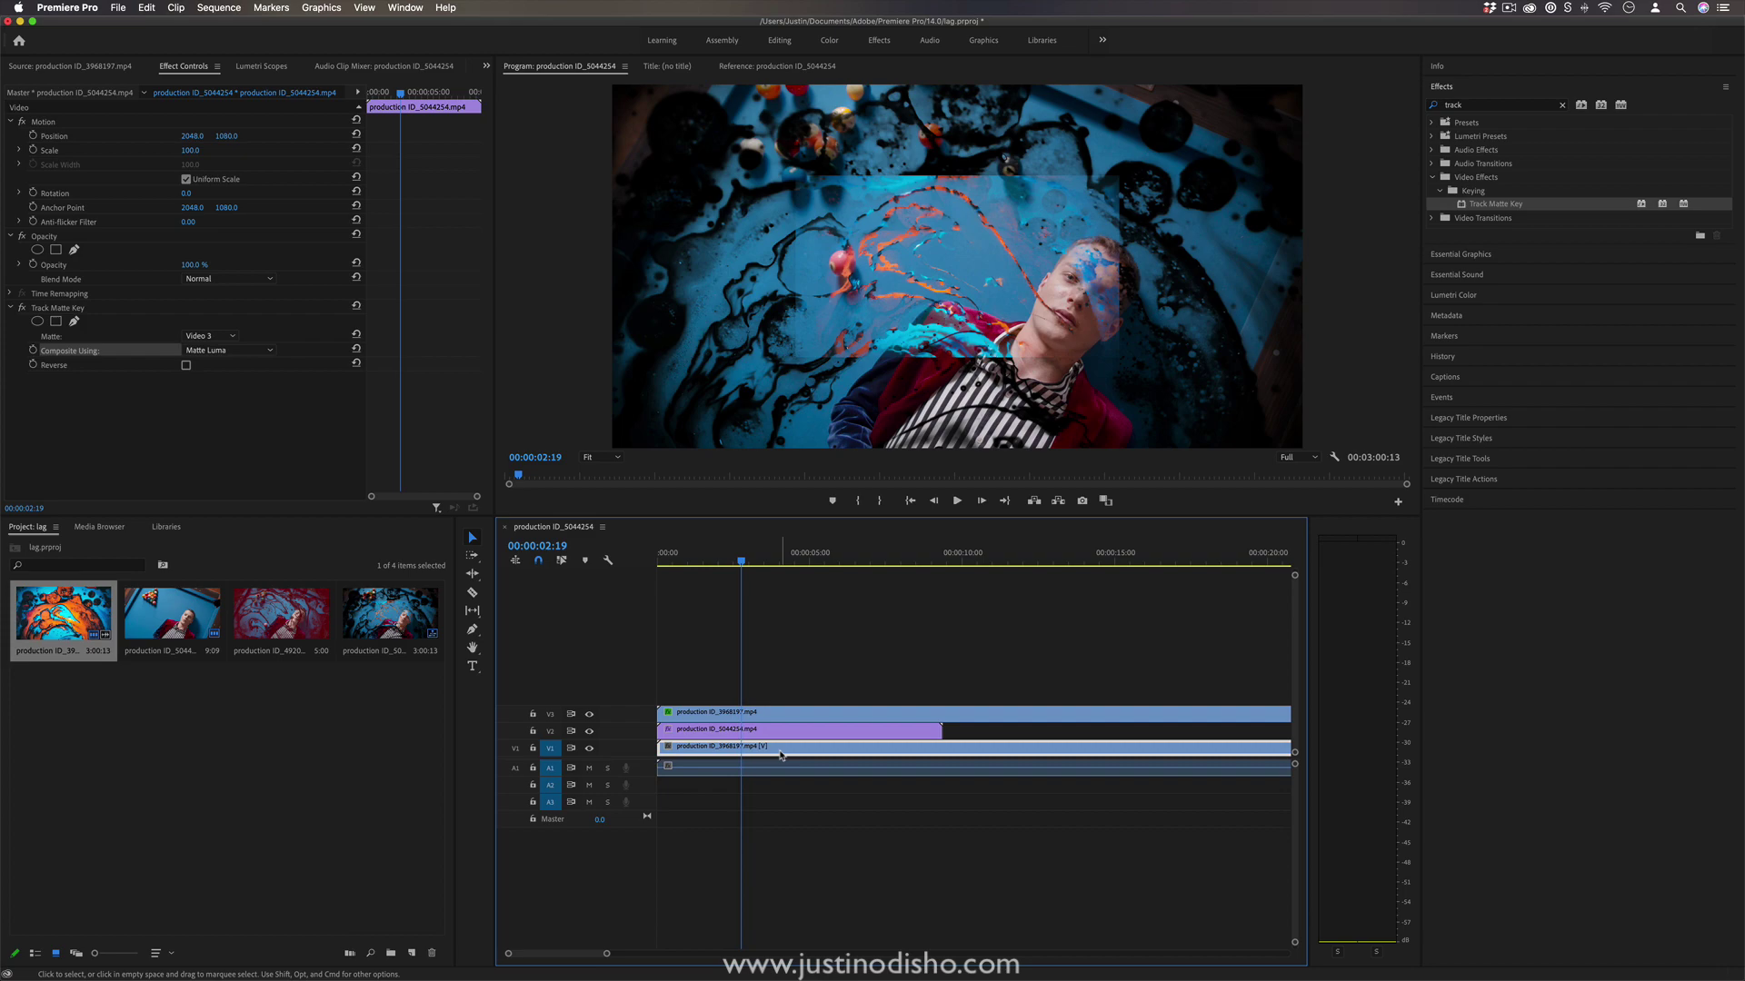
drag(190, 149, 302, 150)
key(space)
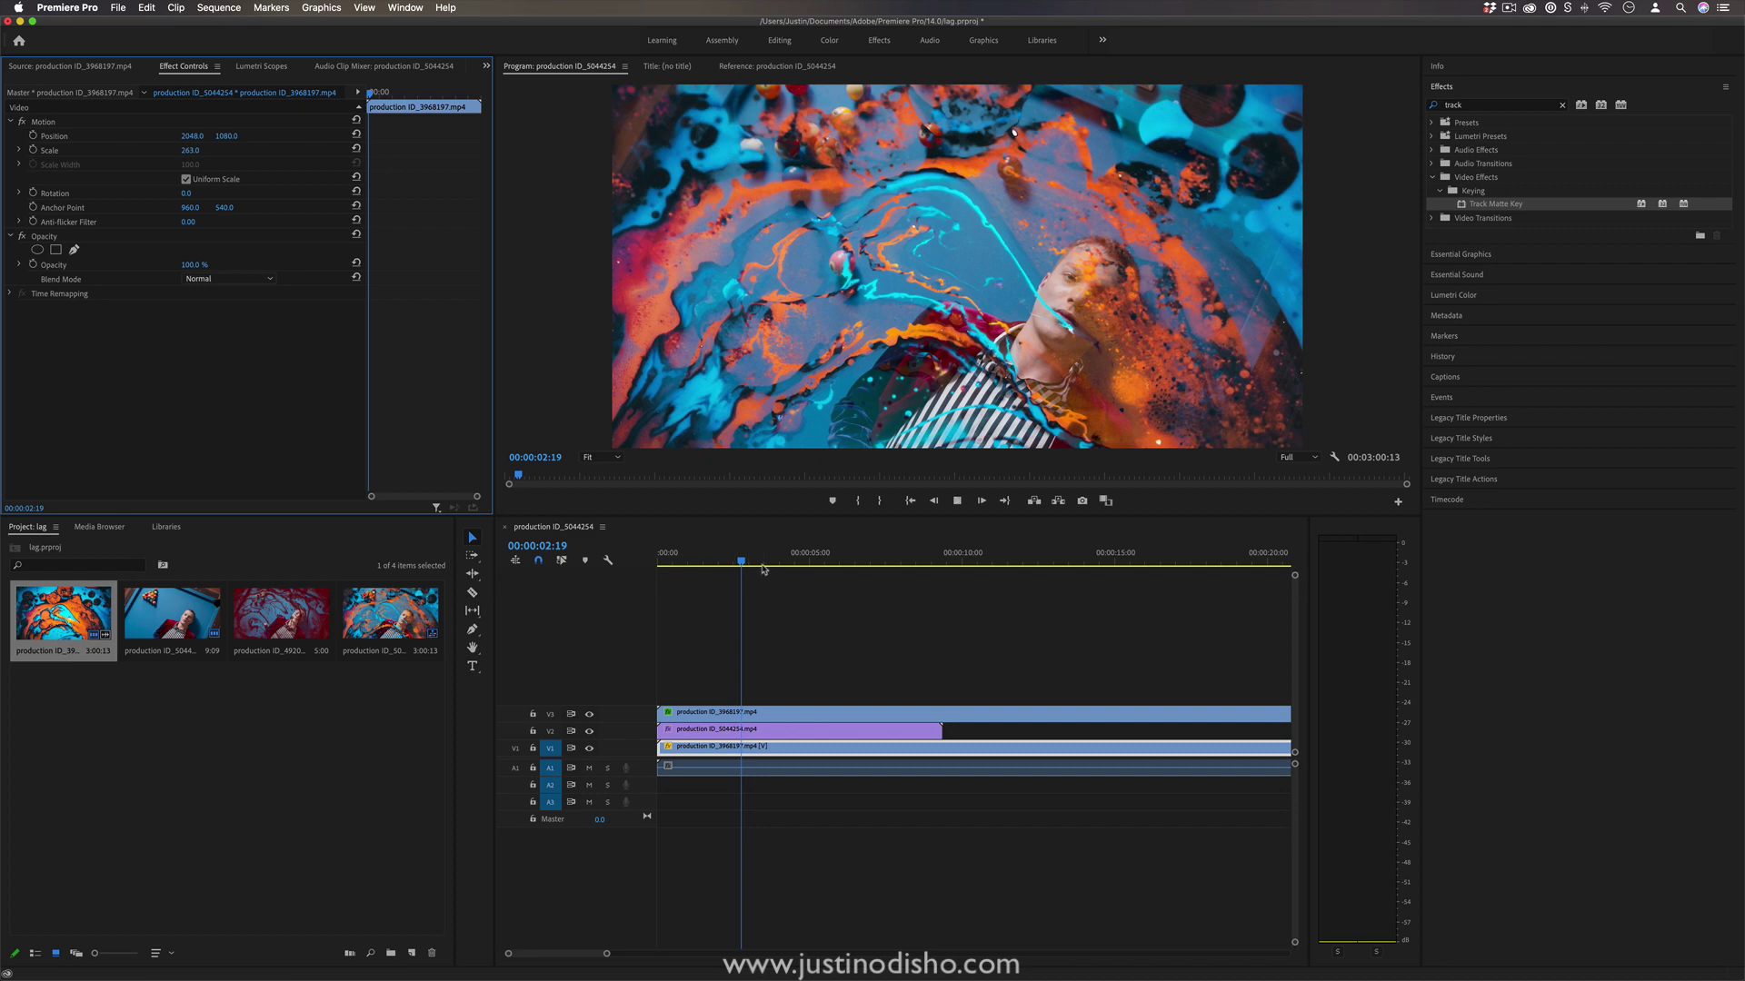
key(space)
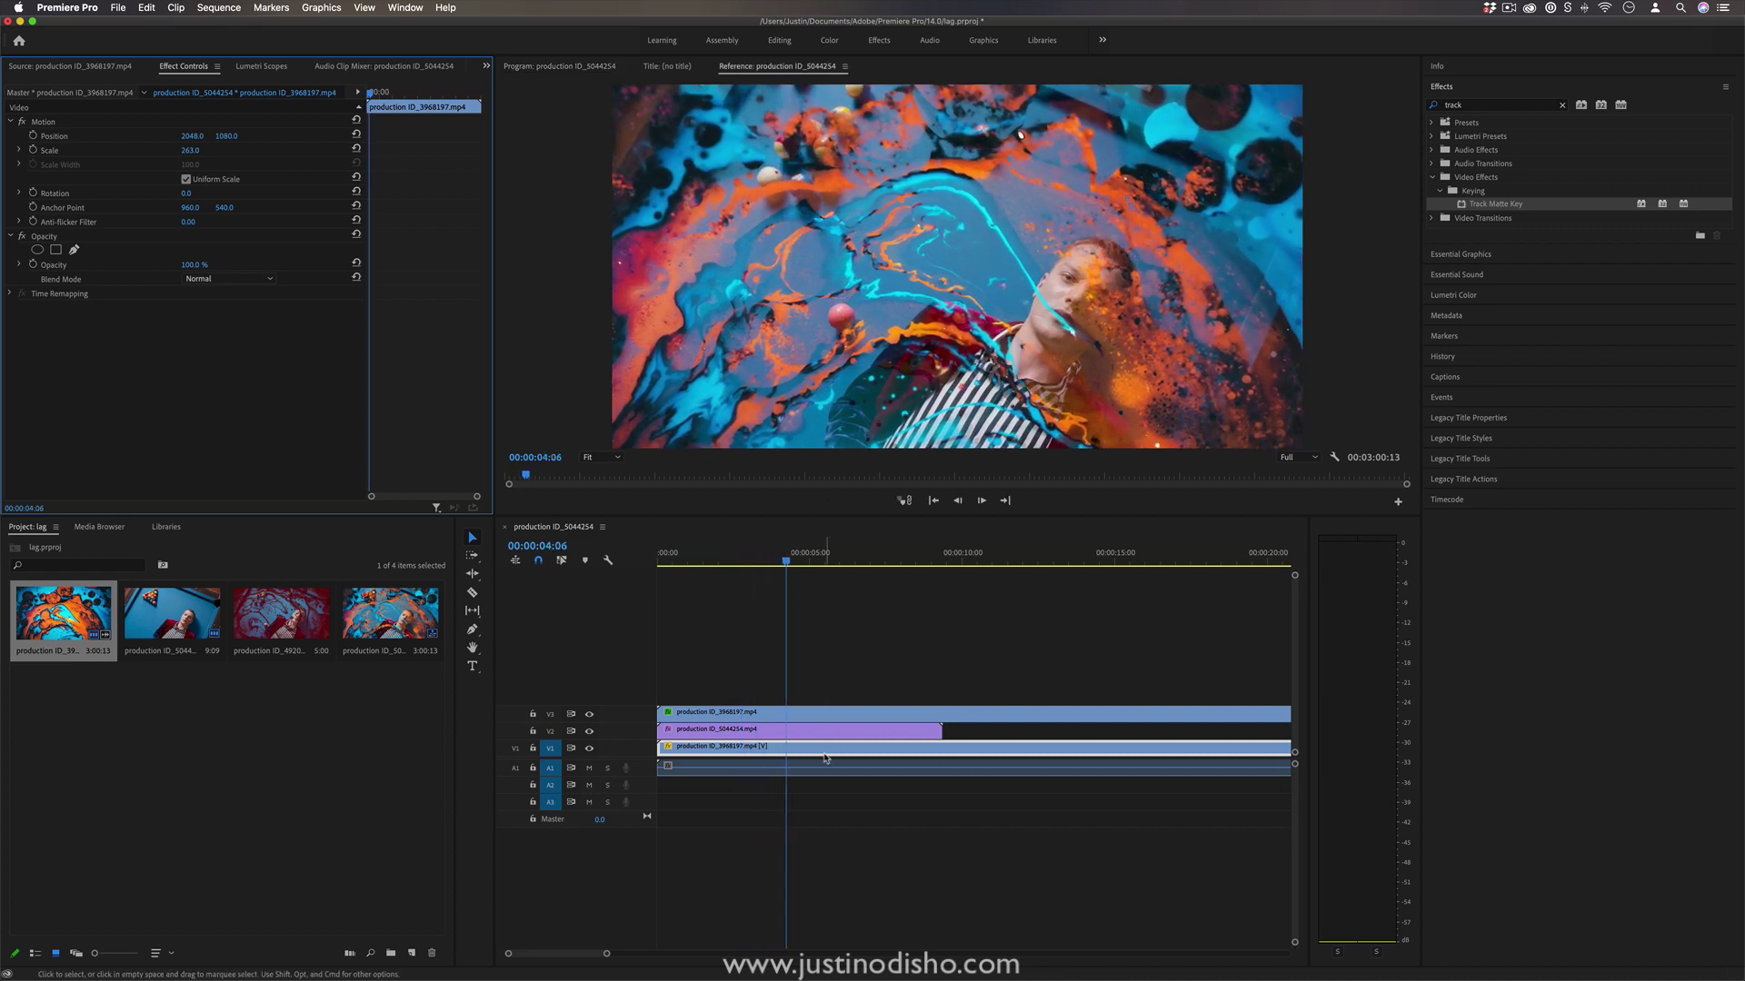
key(Delete)
Make a white Color Matte via File > New > Color Matte and drag it onto V1
click(269, 734)
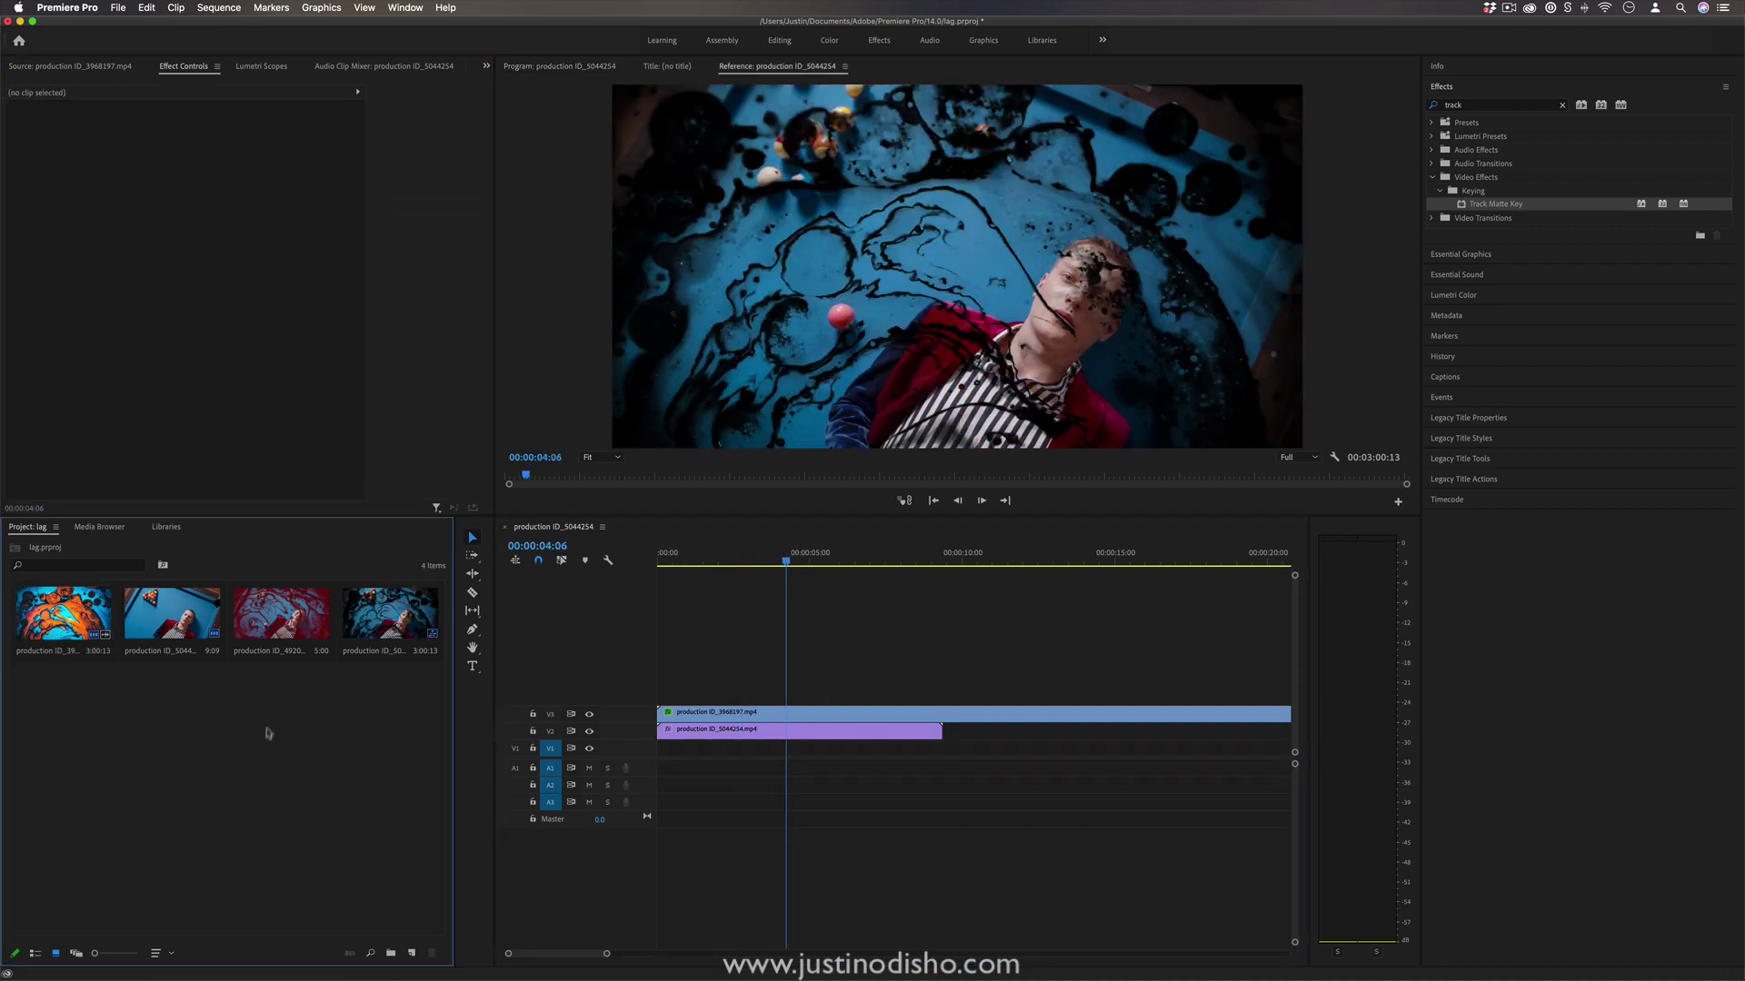
click(118, 7)
mouse_move(227, 24)
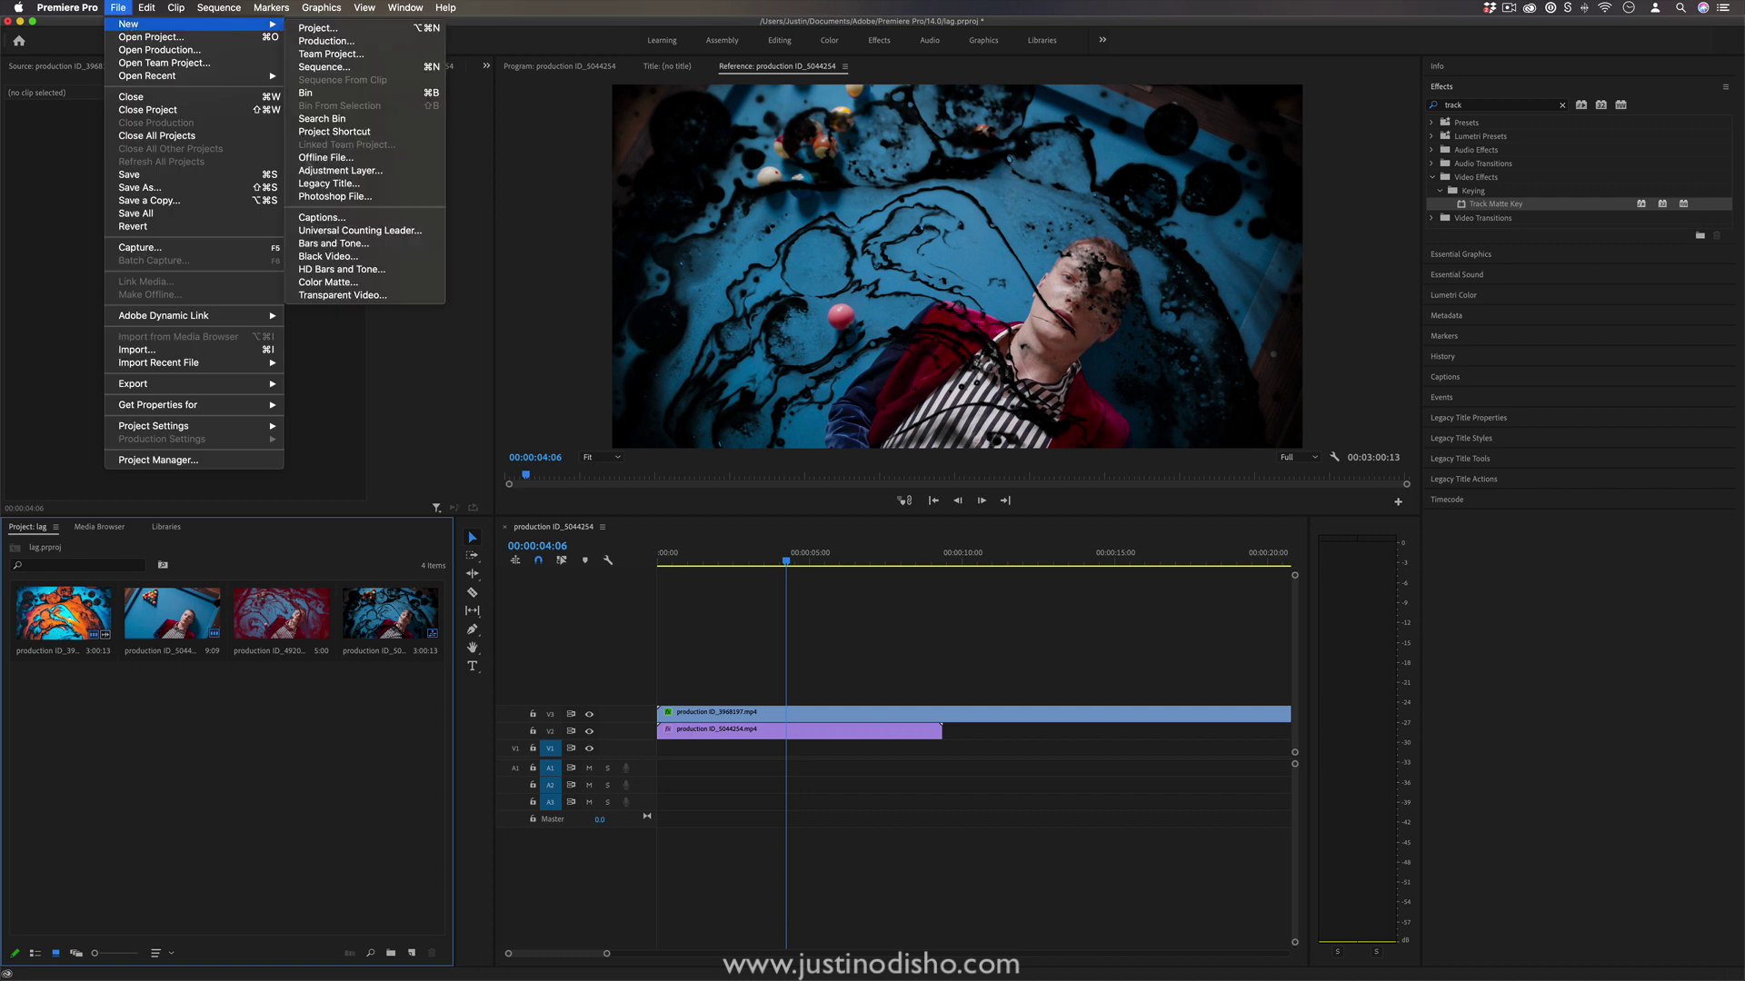
click(369, 283)
key(Return)
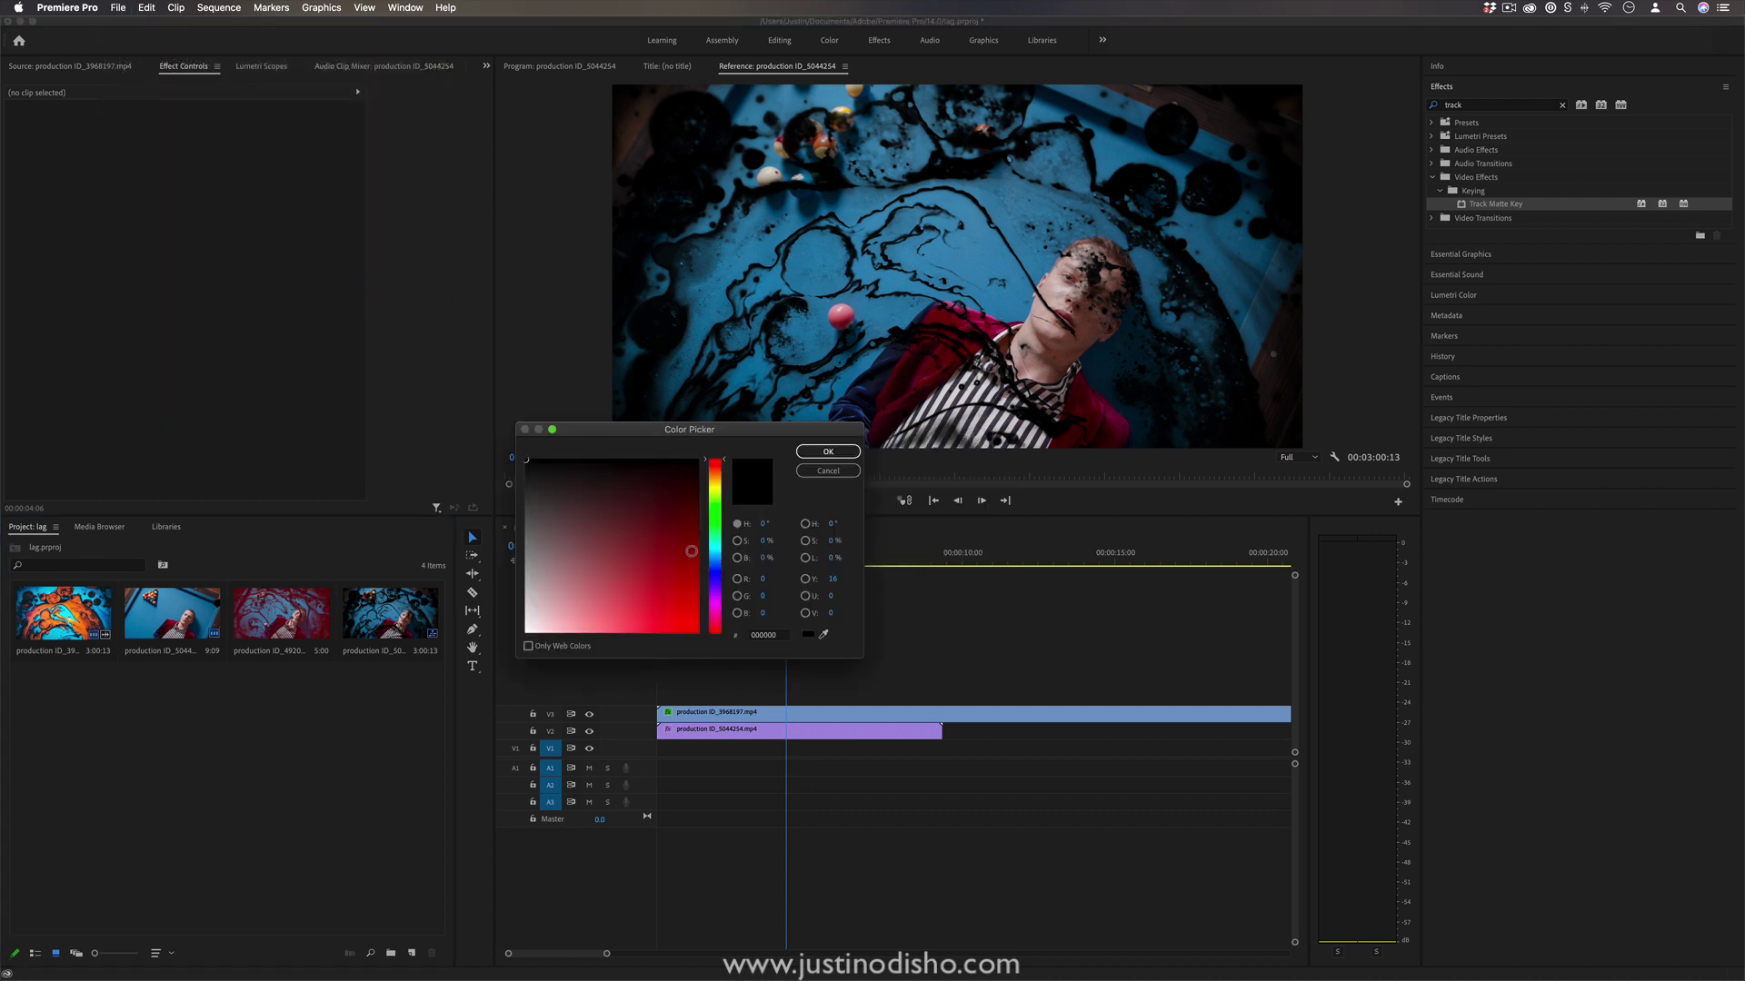
click(526, 631)
click(828, 451)
click(902, 525)
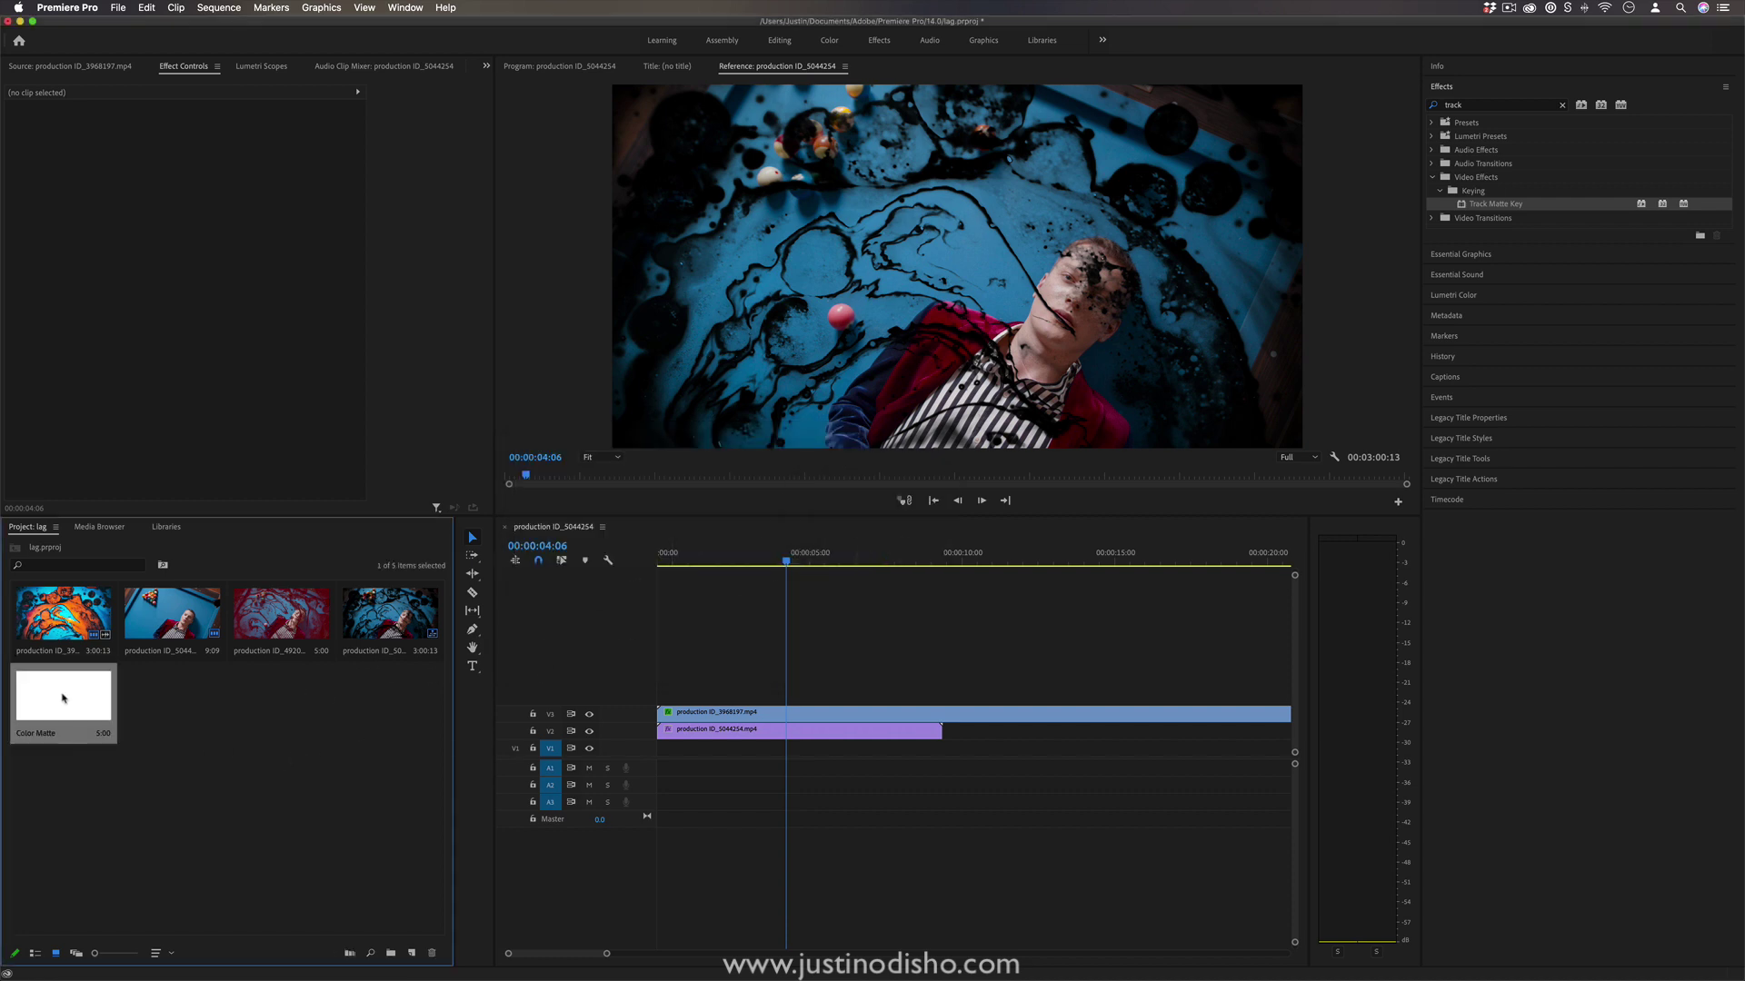
drag(63, 699, 655, 754)
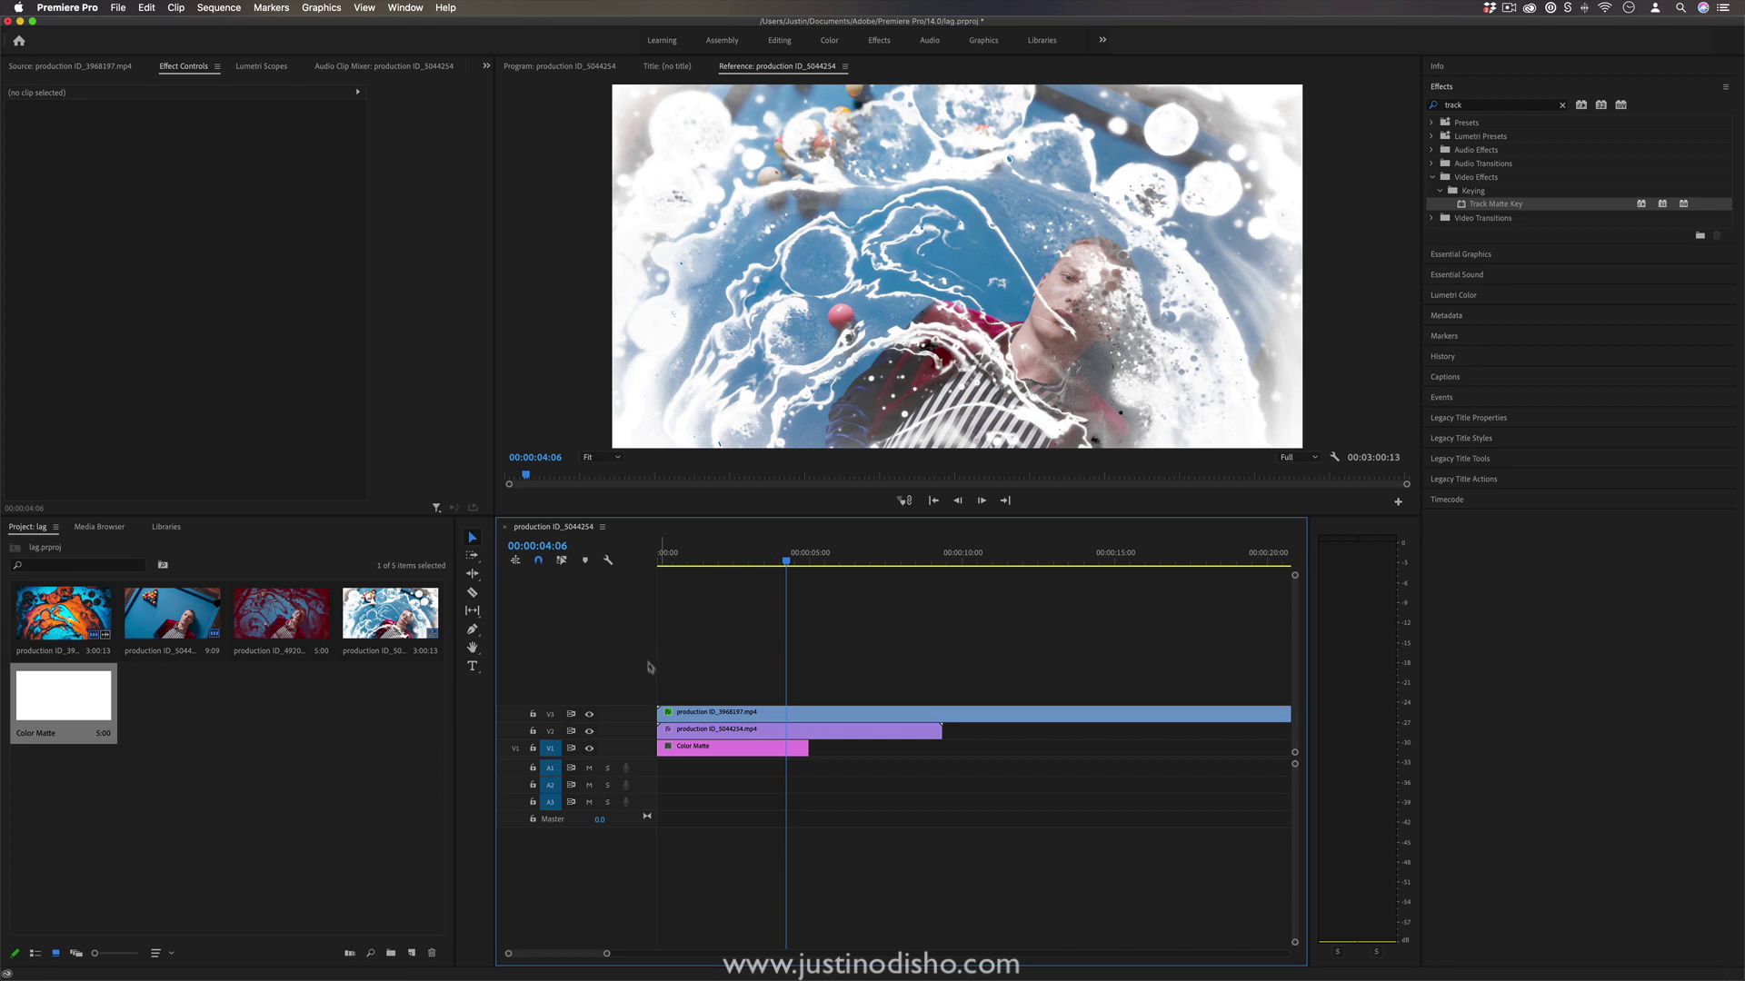
click(963, 554)
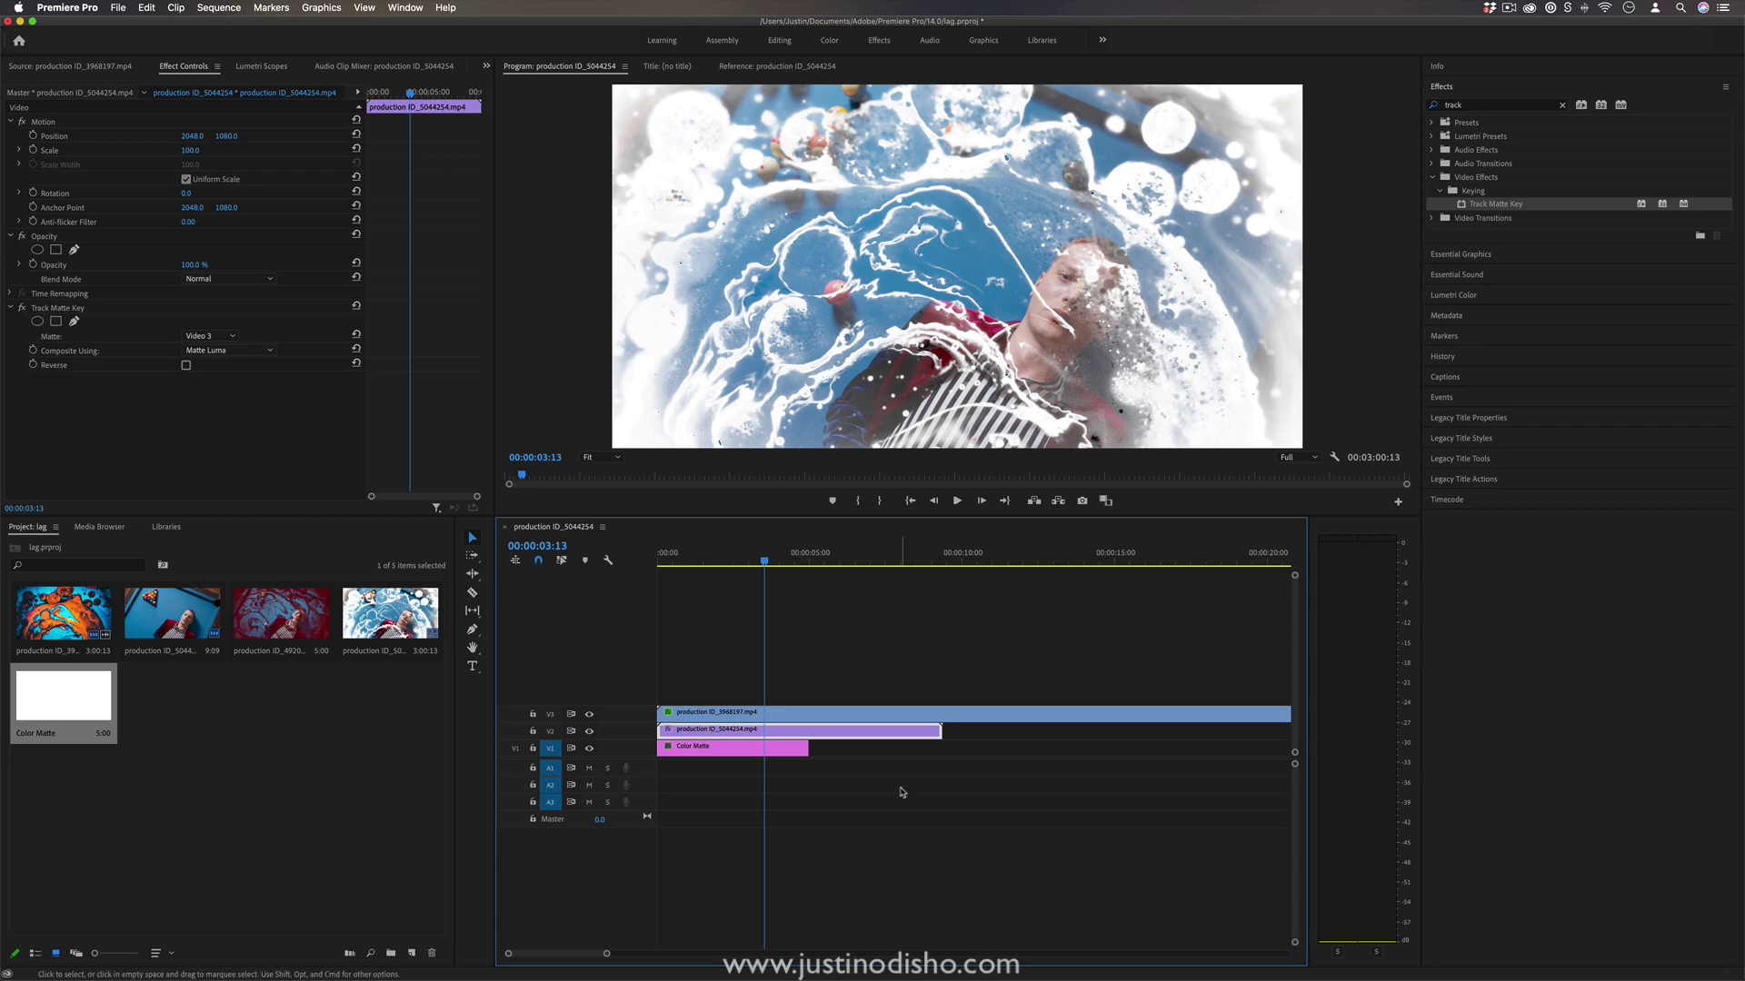
Recolour the Color Matte to dark red (620000) in the Color Picker
click(589, 748)
click(588, 748)
click(758, 748)
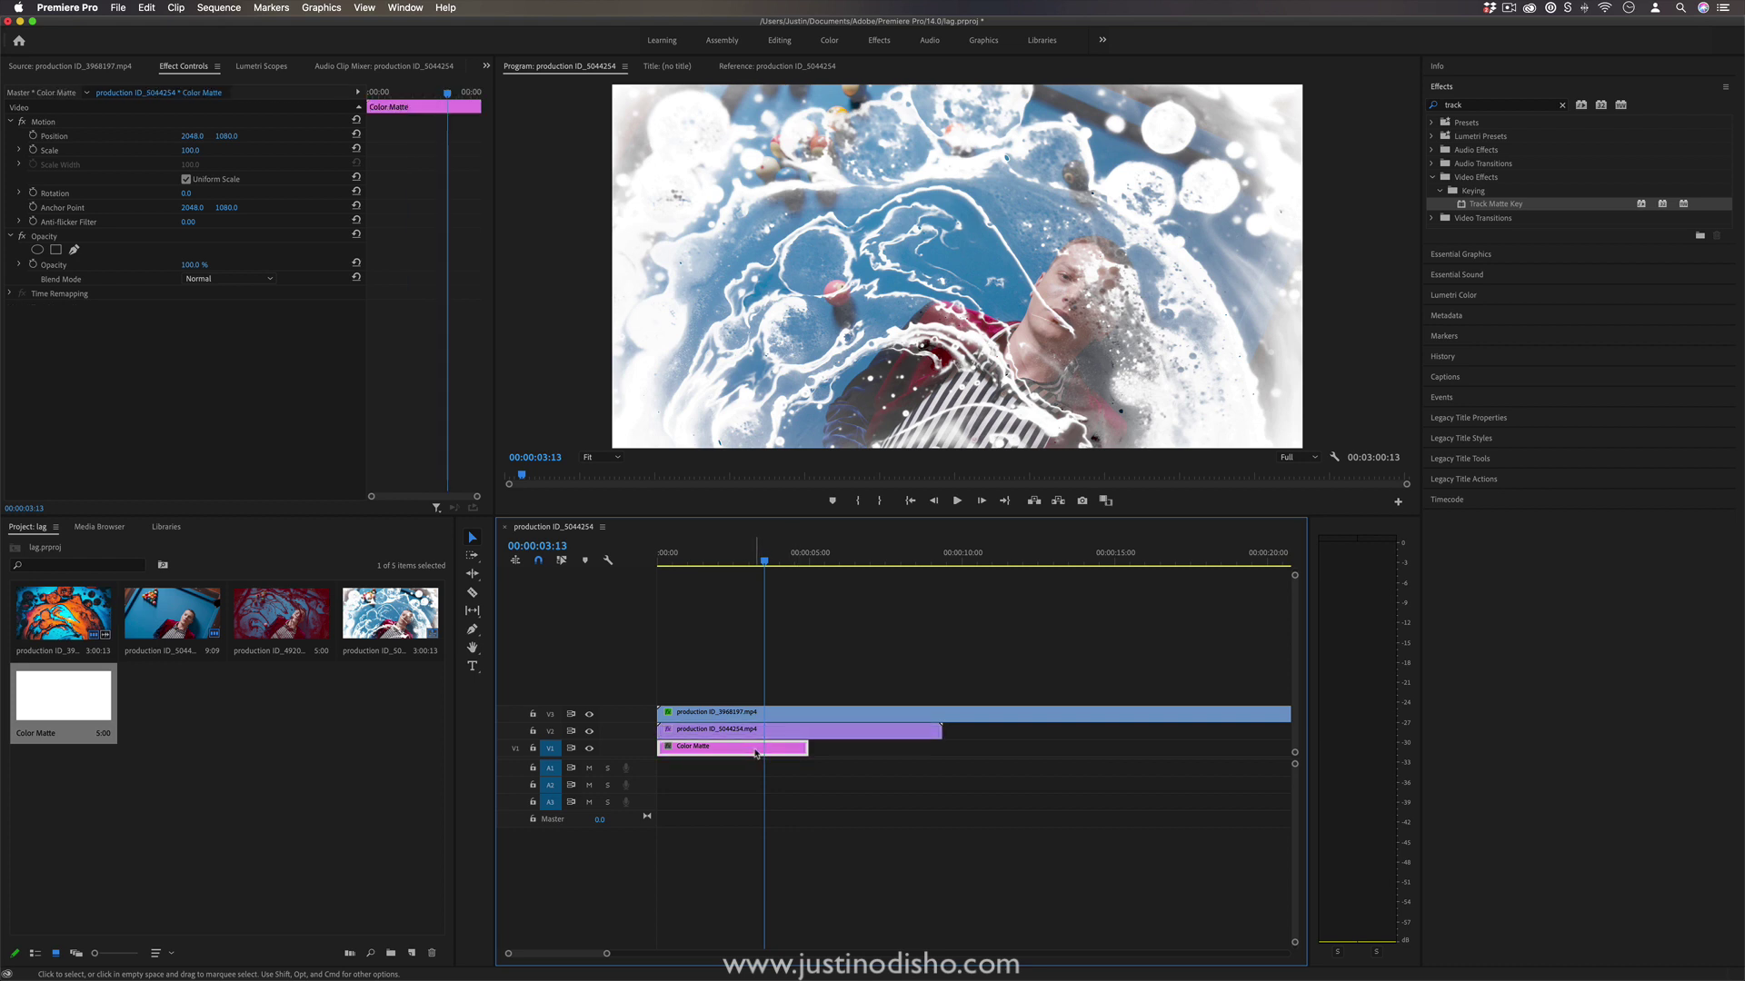
double_click(69, 695)
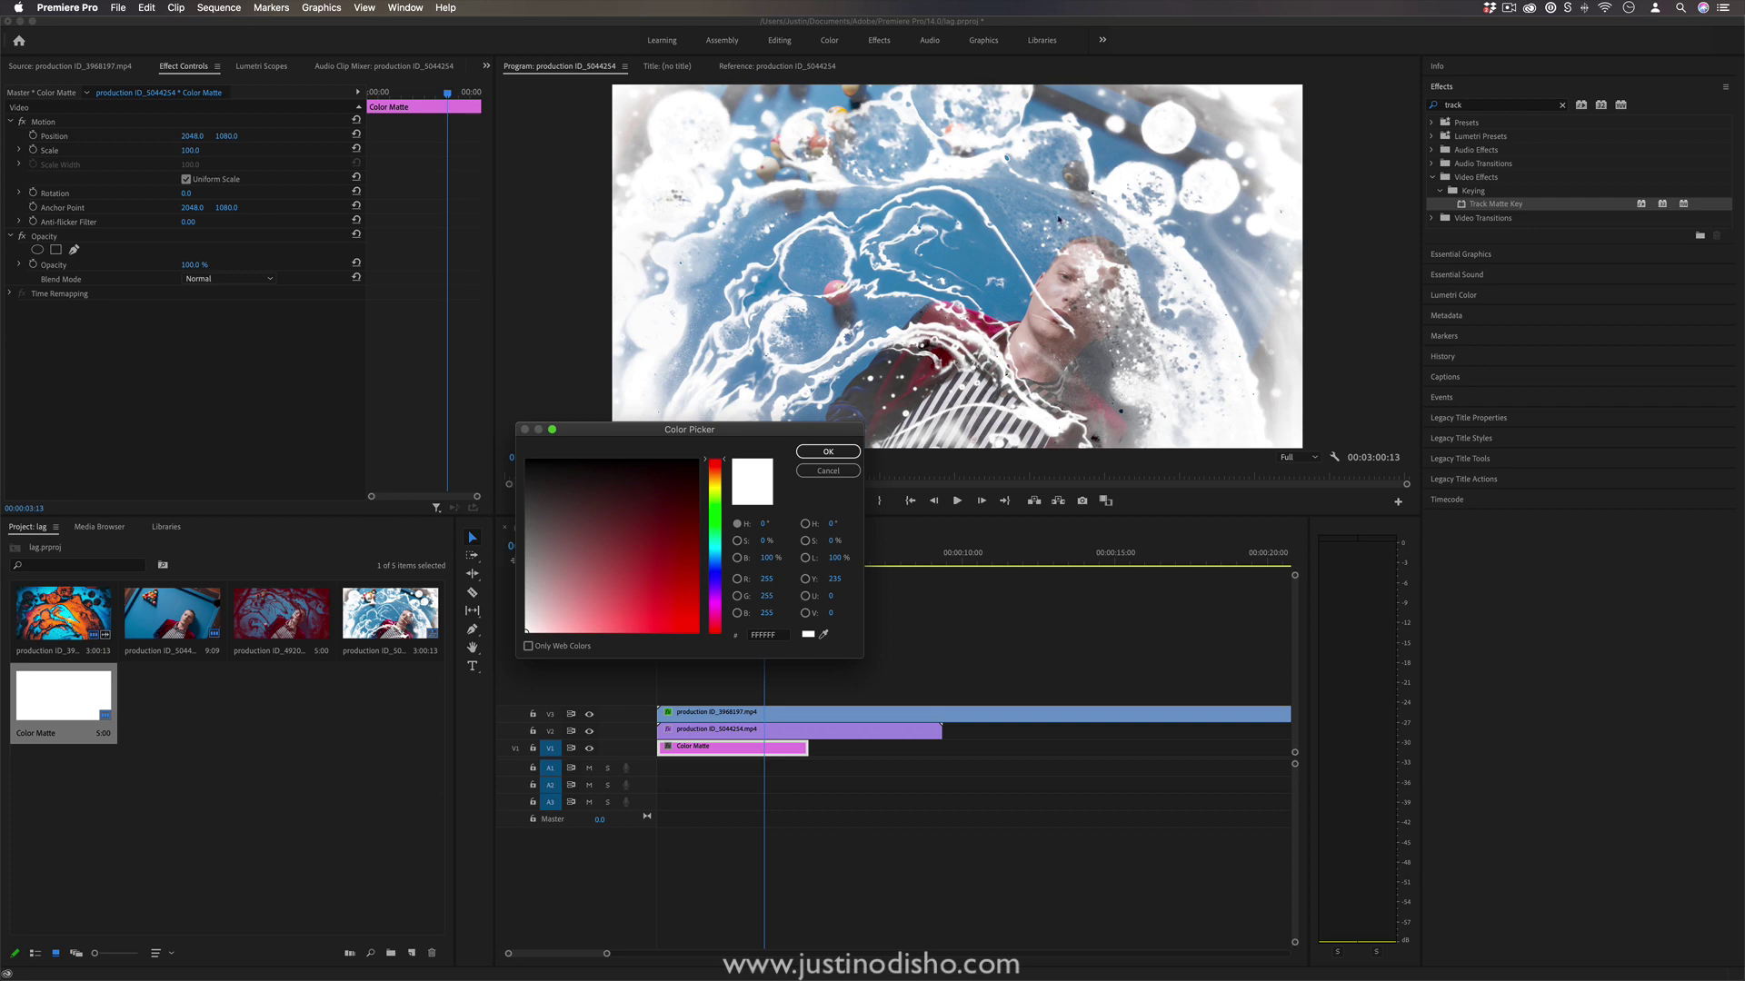
click(666, 584)
click(828, 451)
click(715, 558)
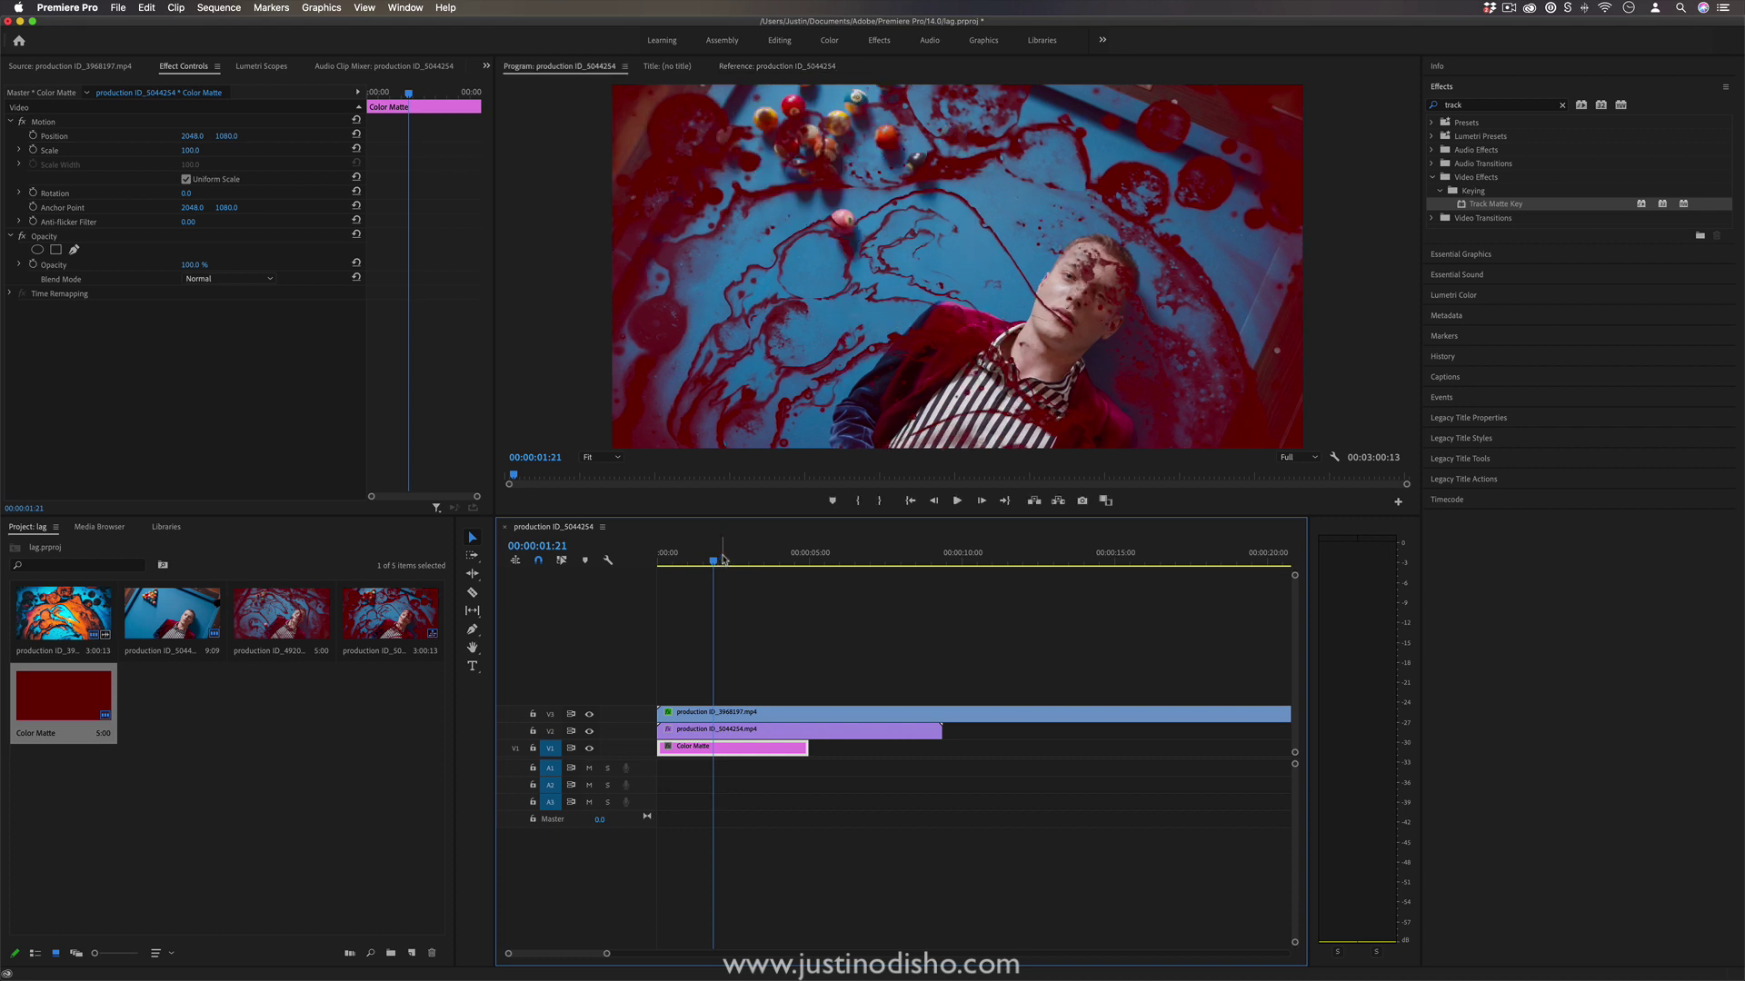
Apply the 4-Color Gradient effect to the Color Matte clip and play back the sequence
click(1473, 105)
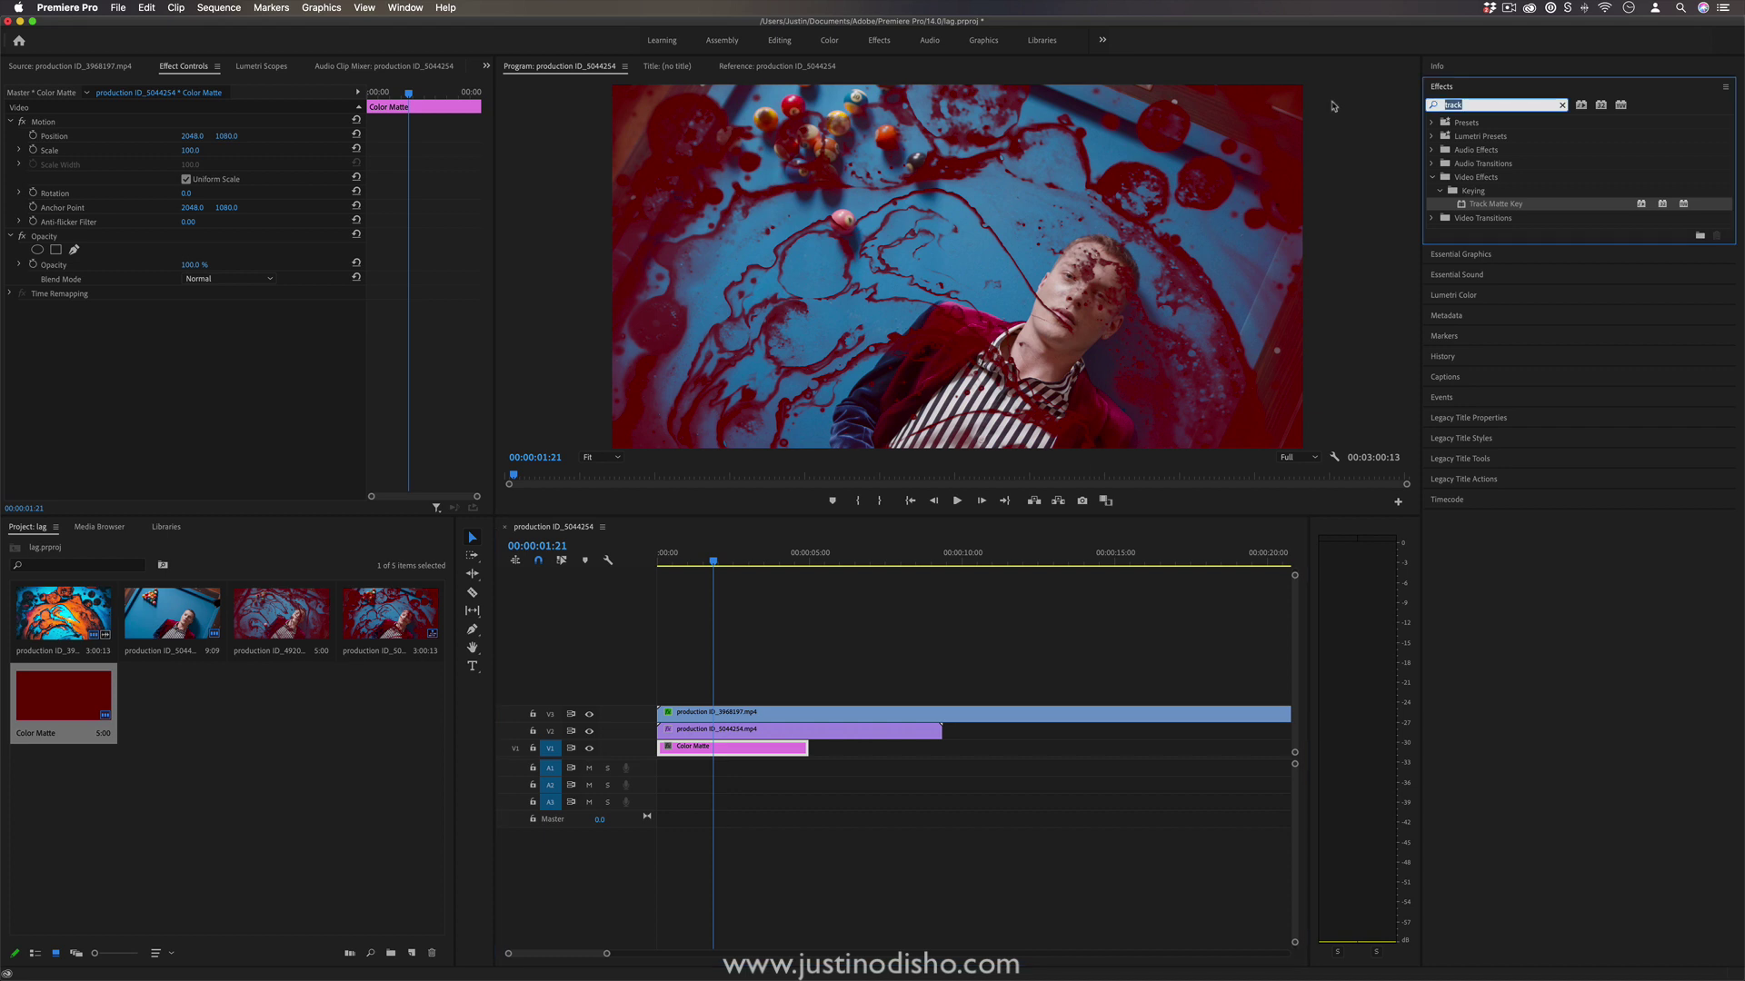
text(gradient)
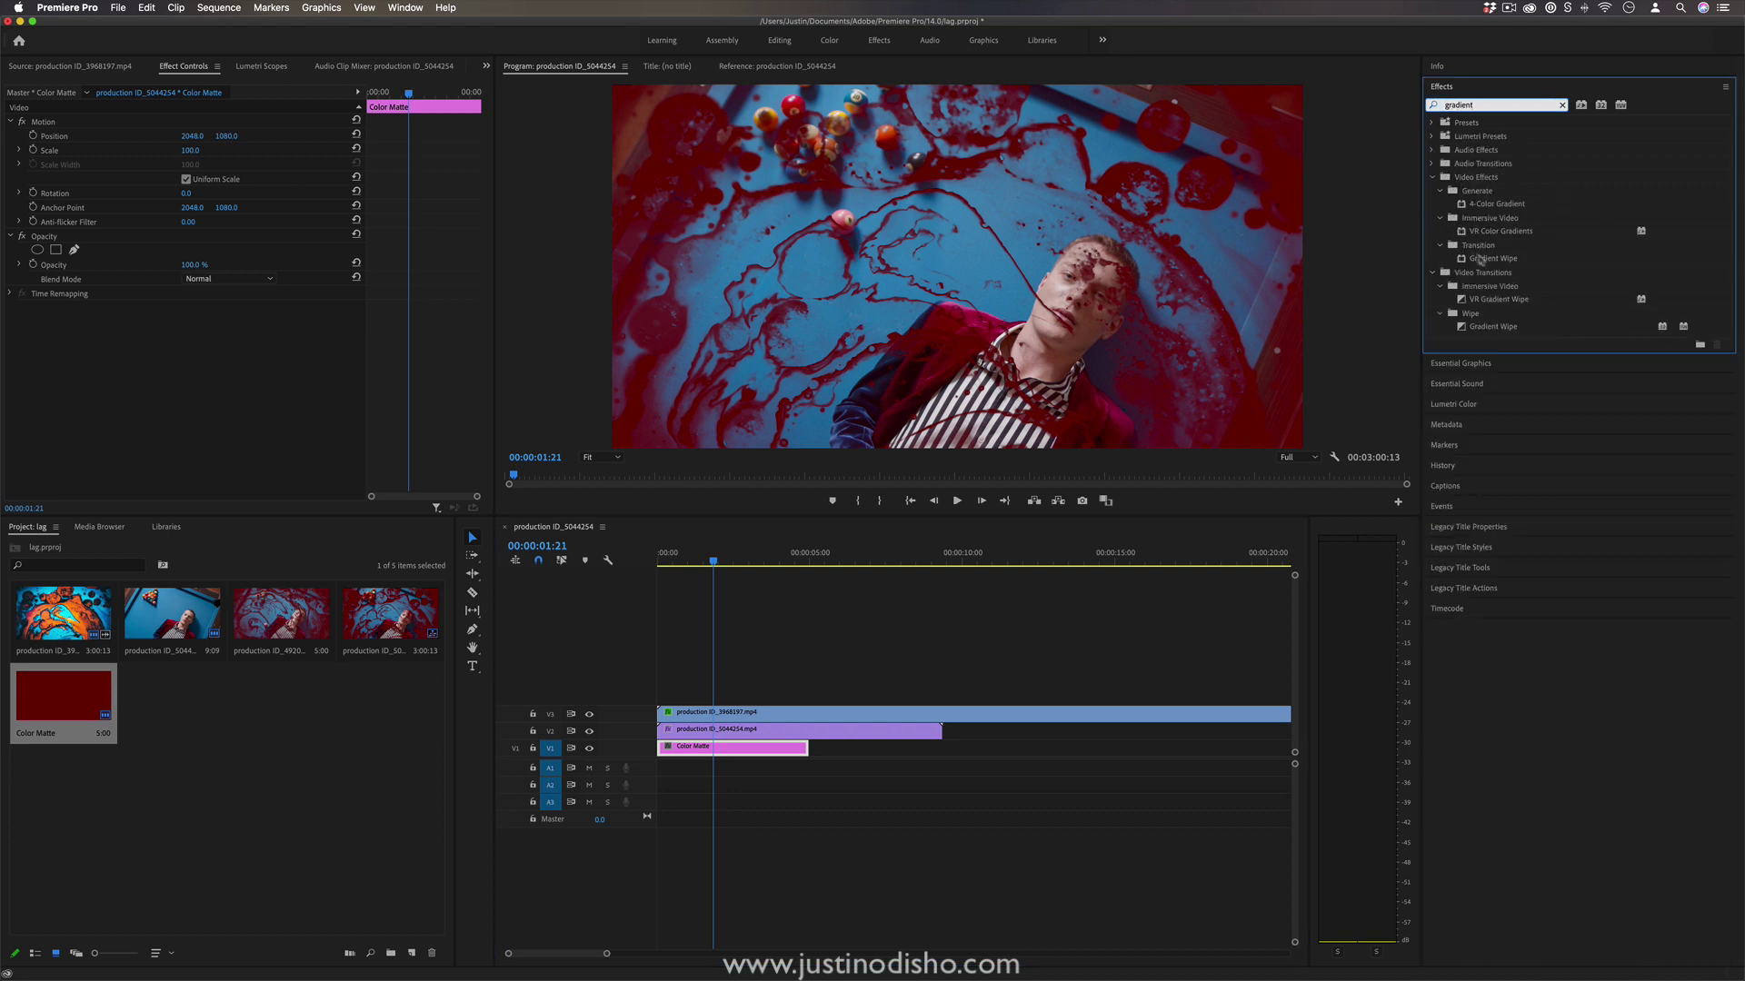
drag(1501, 205, 775, 757)
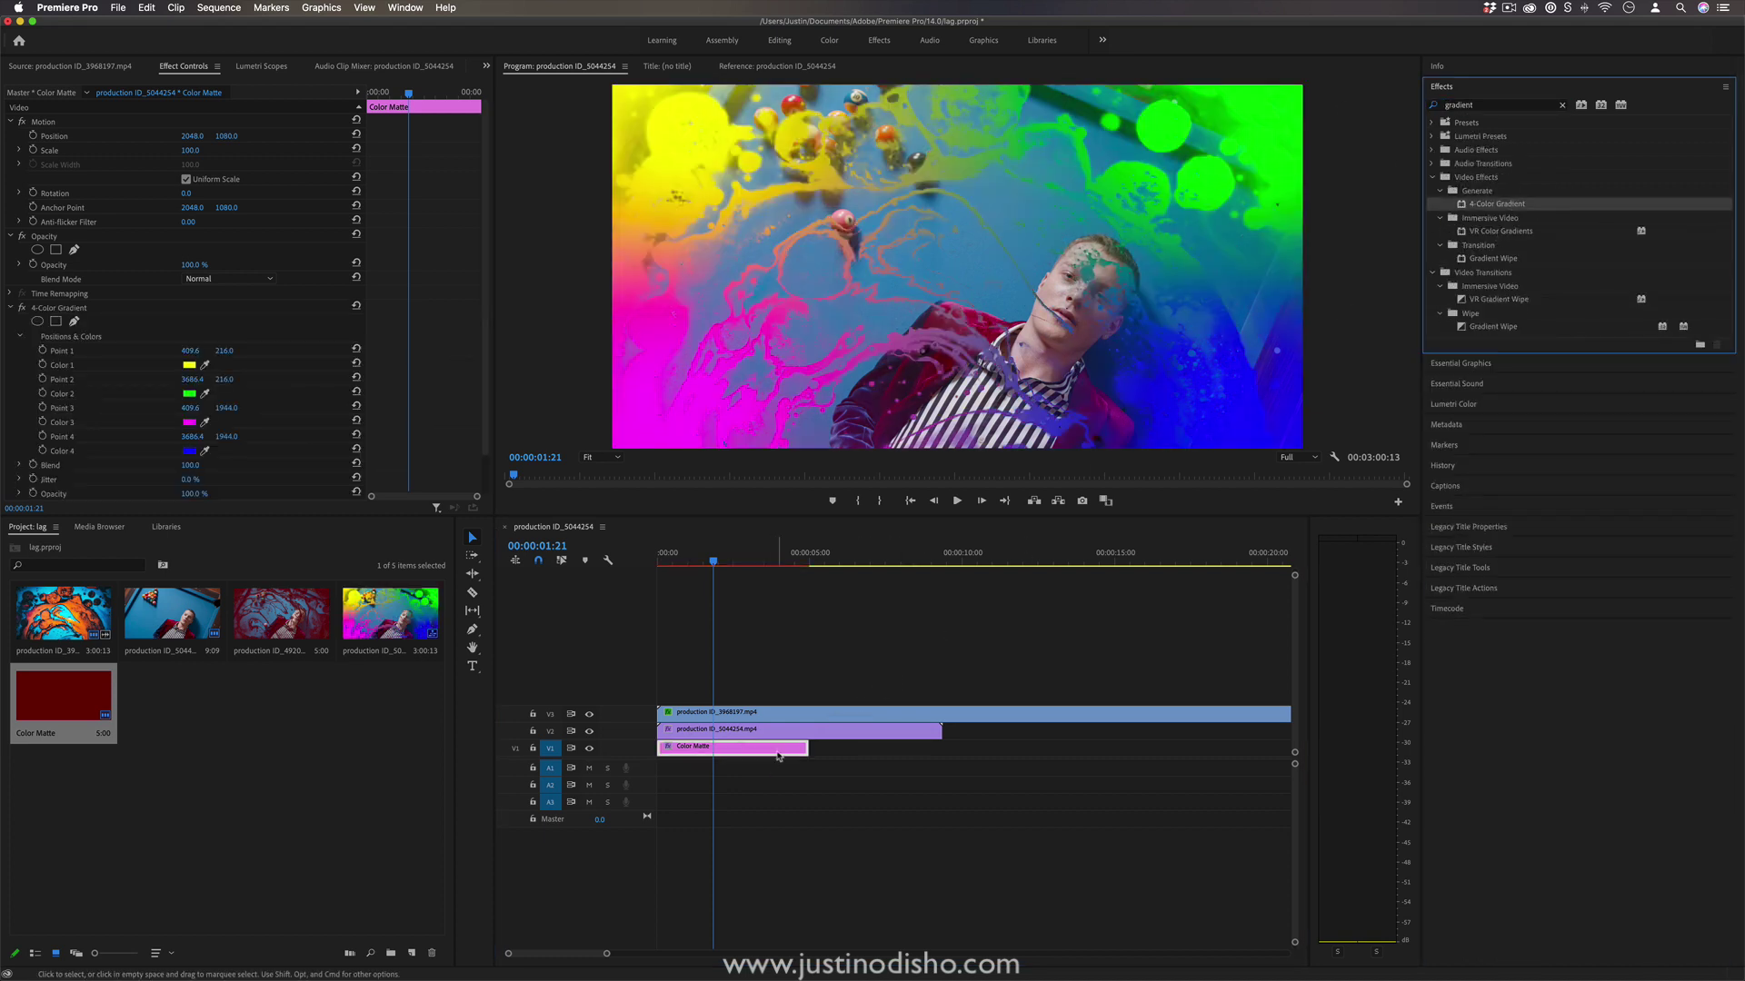
click(707, 570)
key(space)
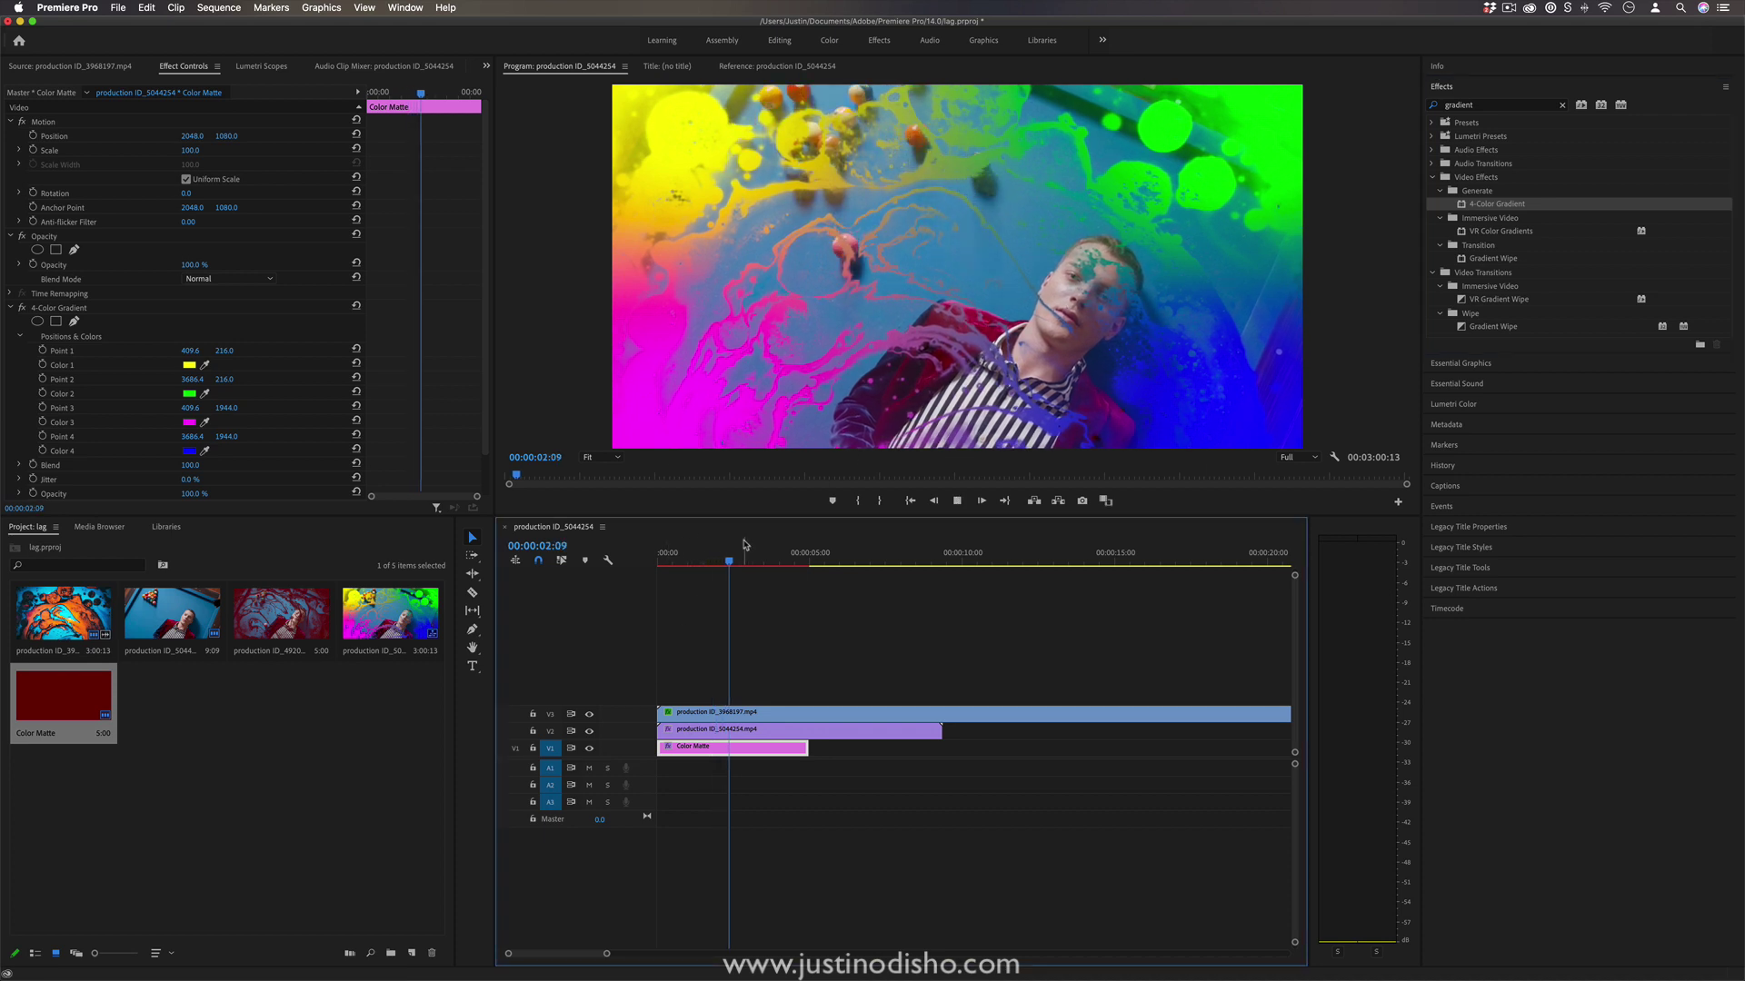
click(777, 66)
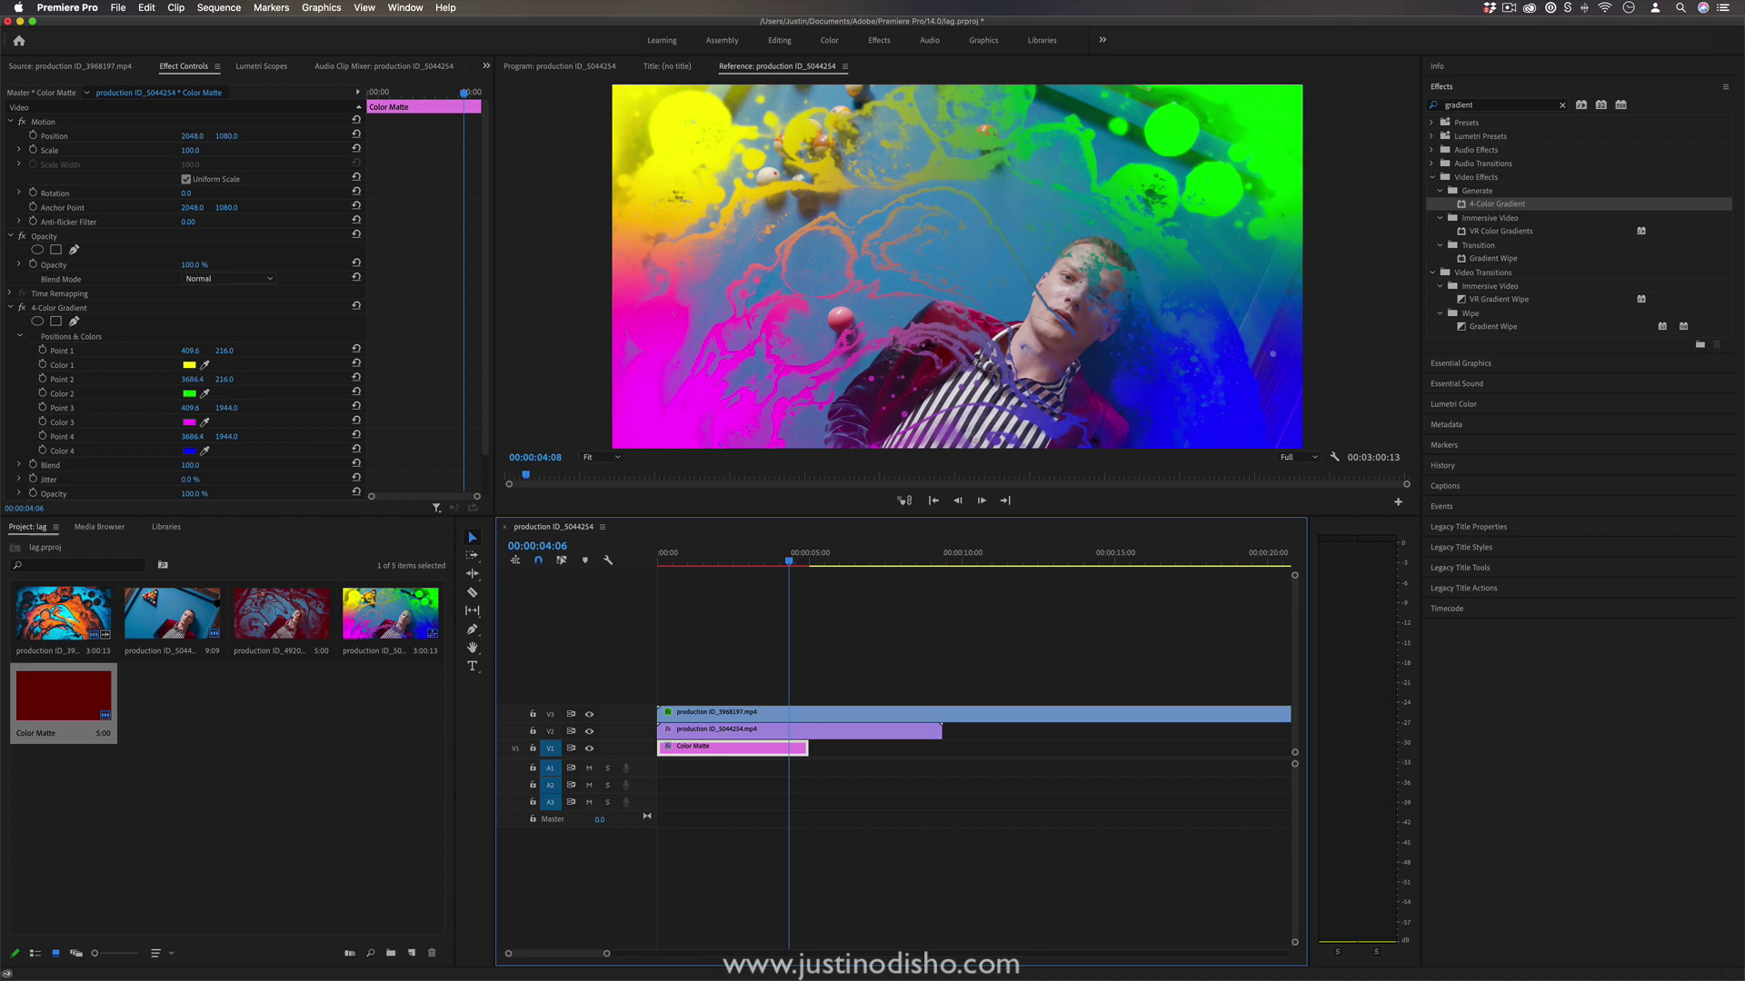
Extend the Color Matte clip's end out to about 12 seconds
click(829, 712)
right_click(875, 714)
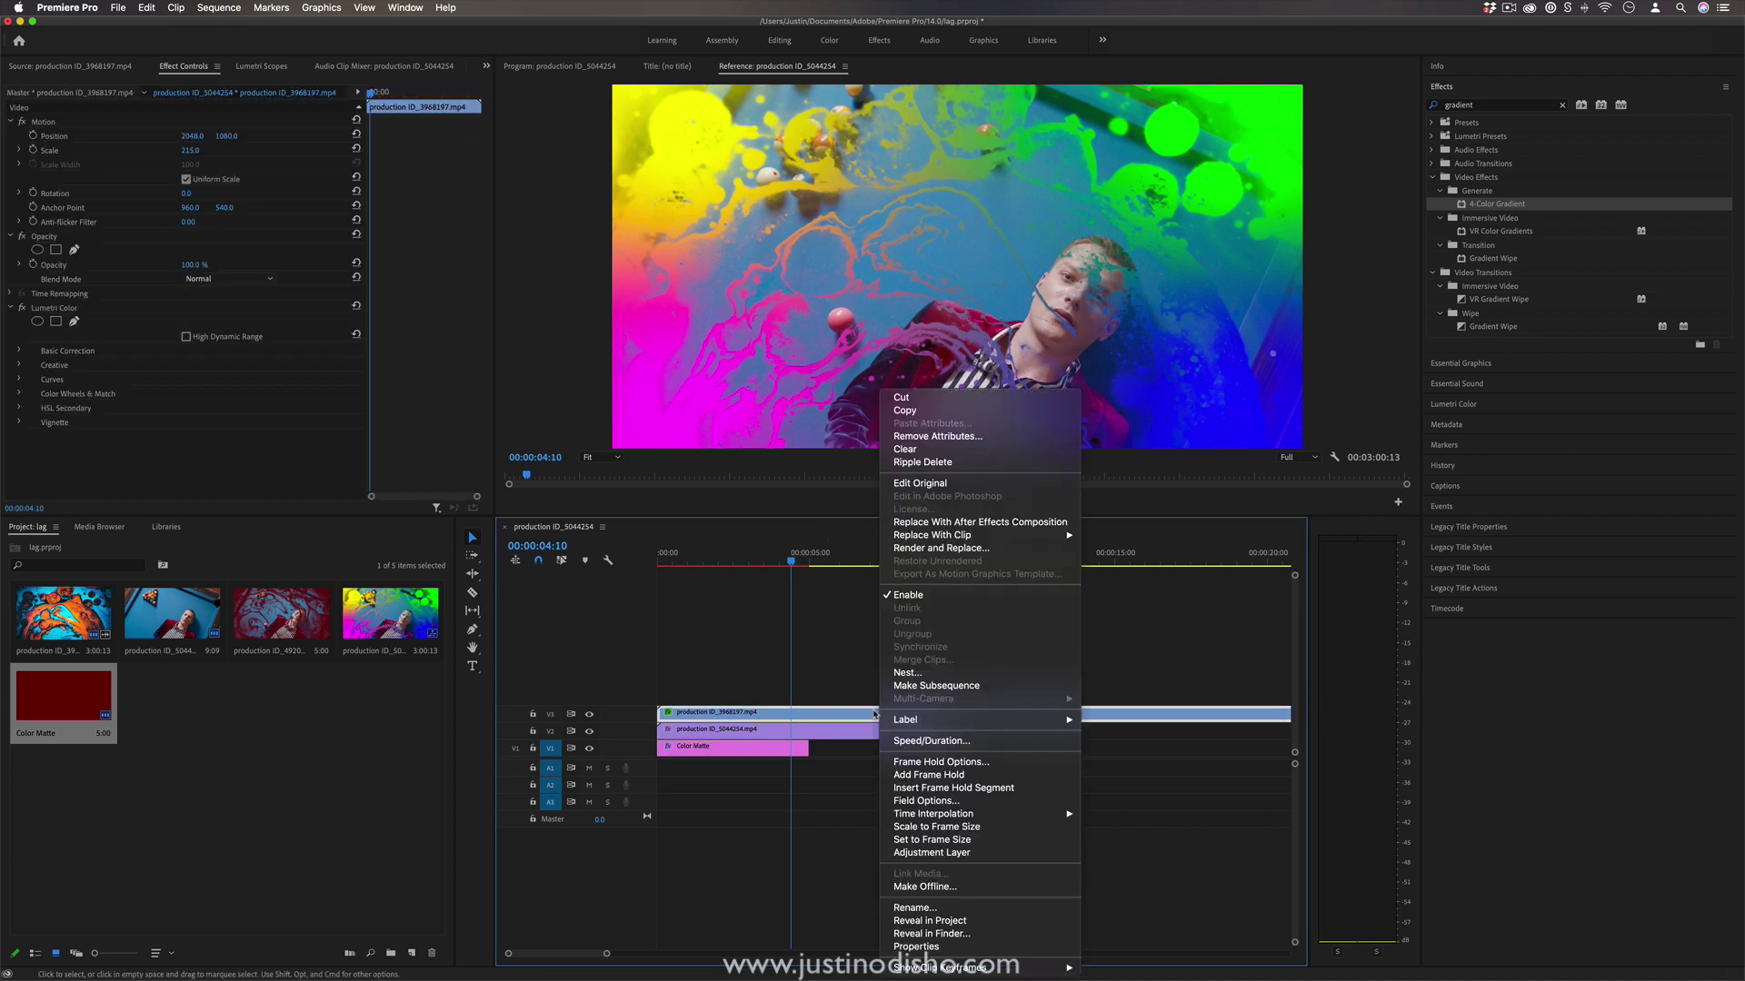
key(Escape)
drag(804, 559, 894, 558)
drag(808, 746, 1041, 746)
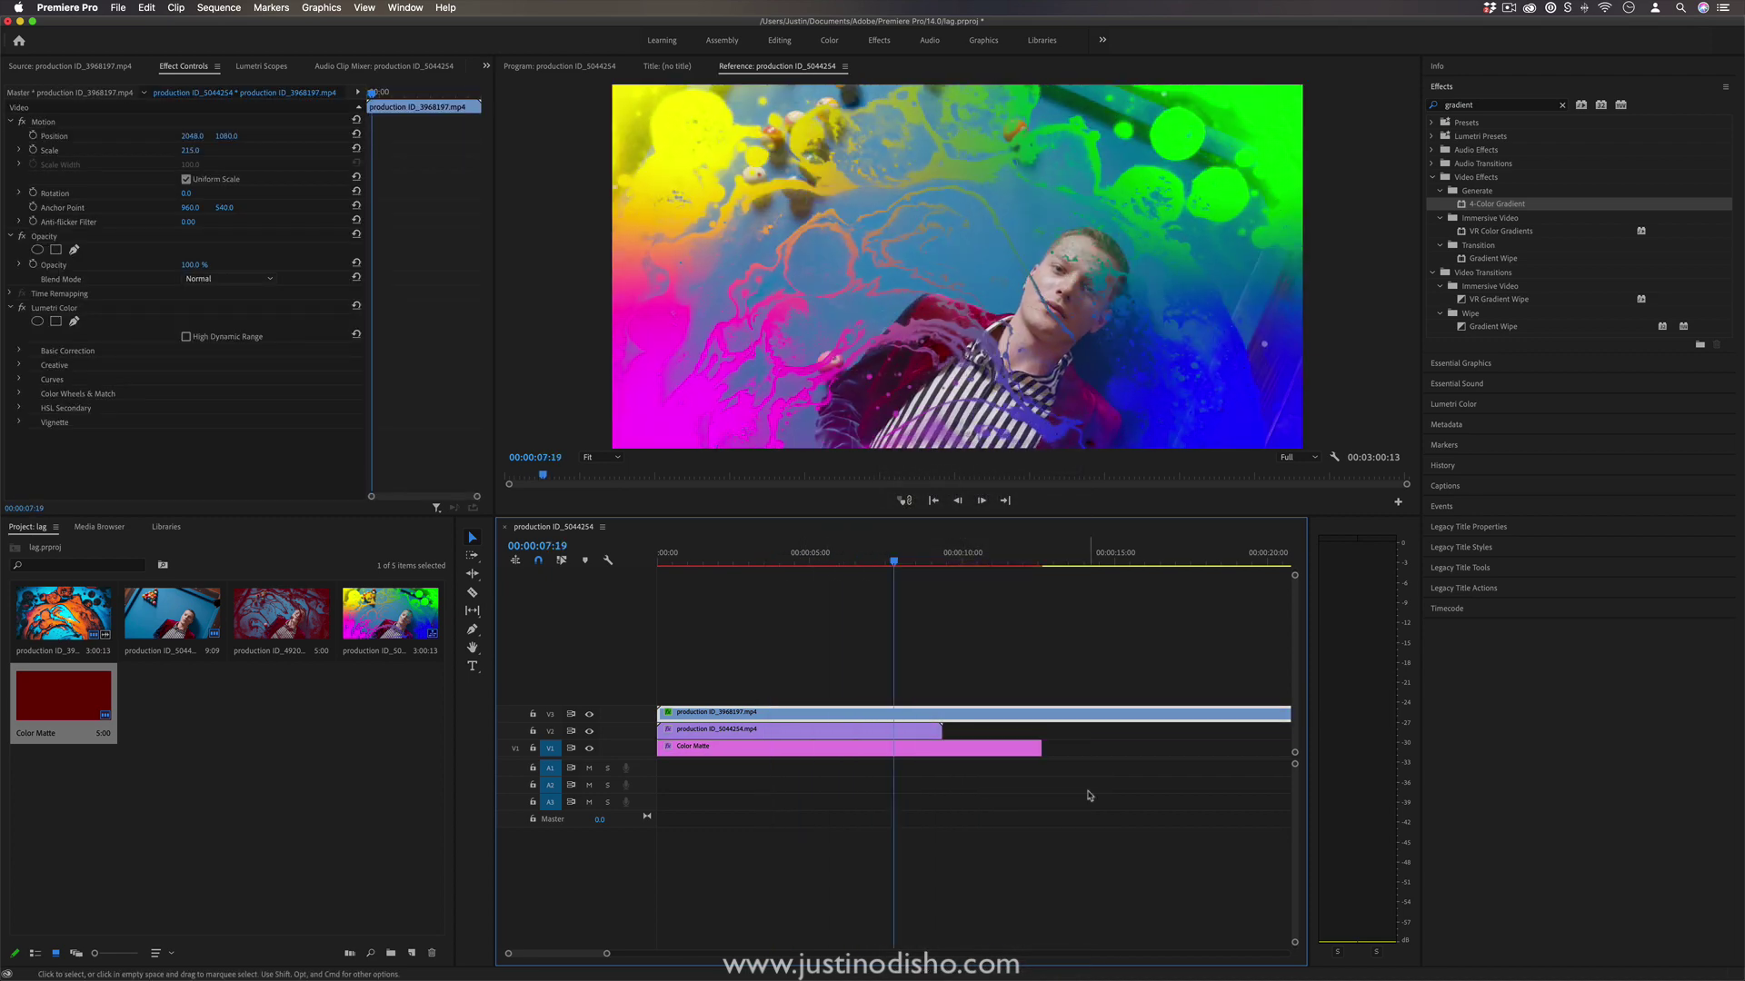
click(972, 753)
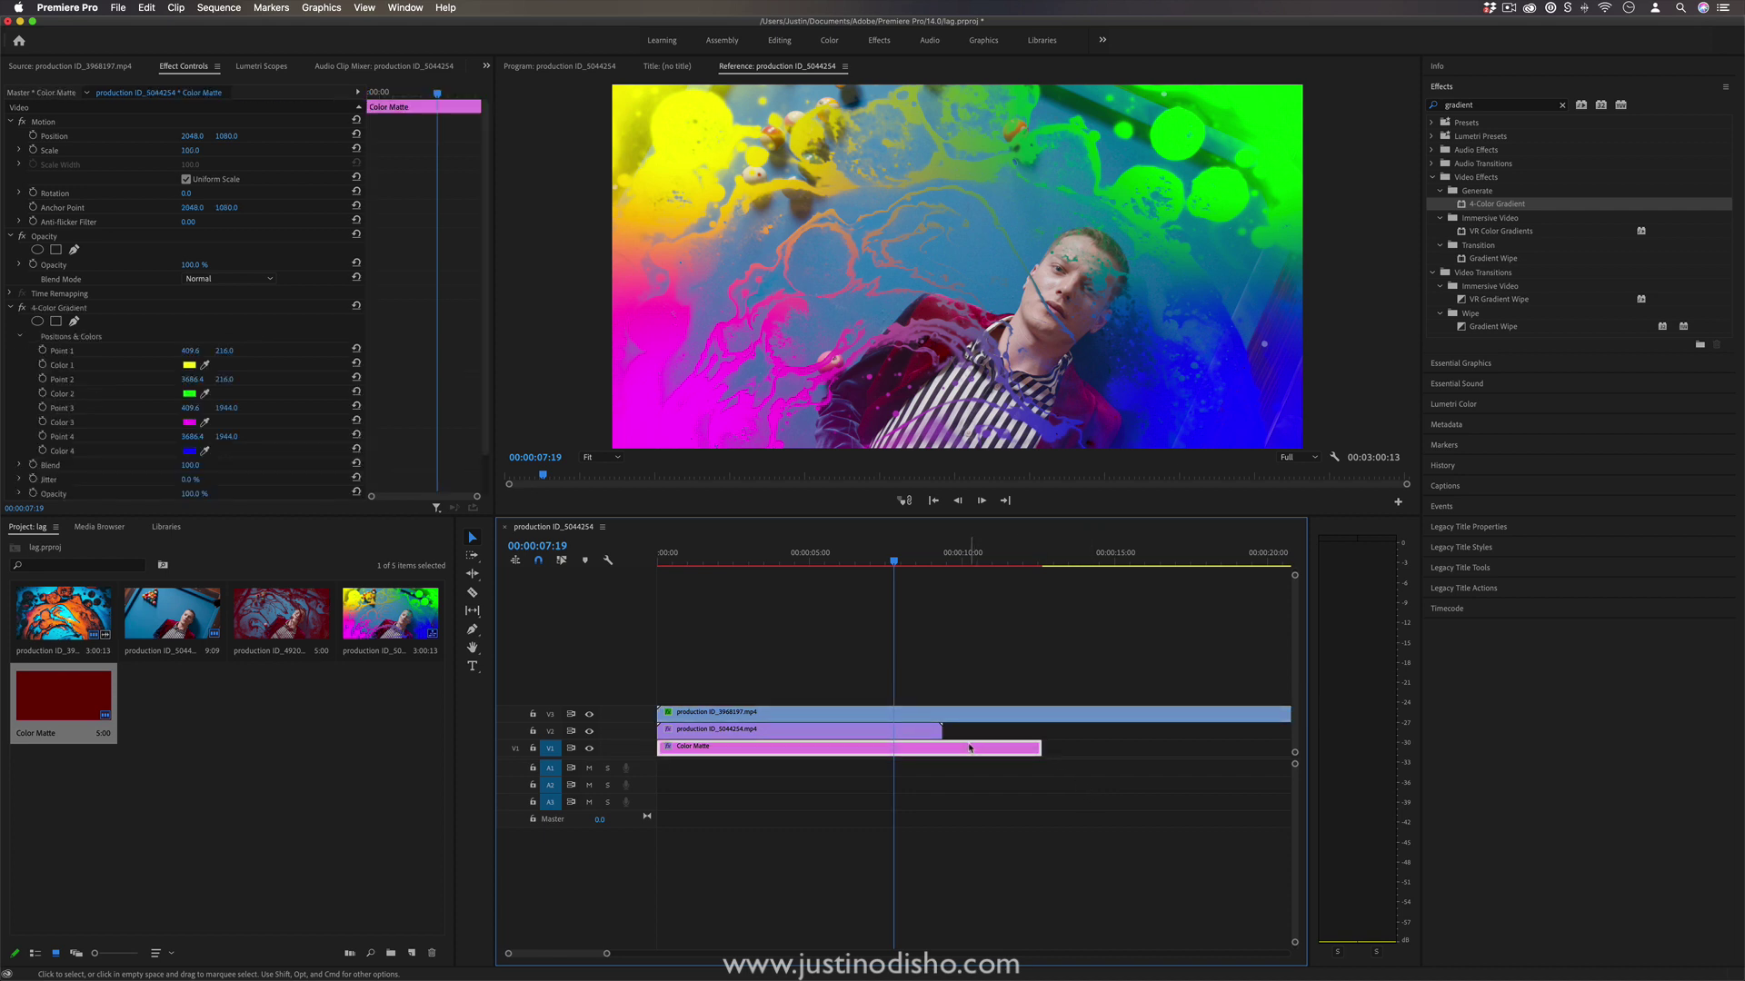
Delete the Color Matte clip, move the ink-swirl clip down, and remove Track Matte Key
key(Delete)
drag(811, 717, 800, 747)
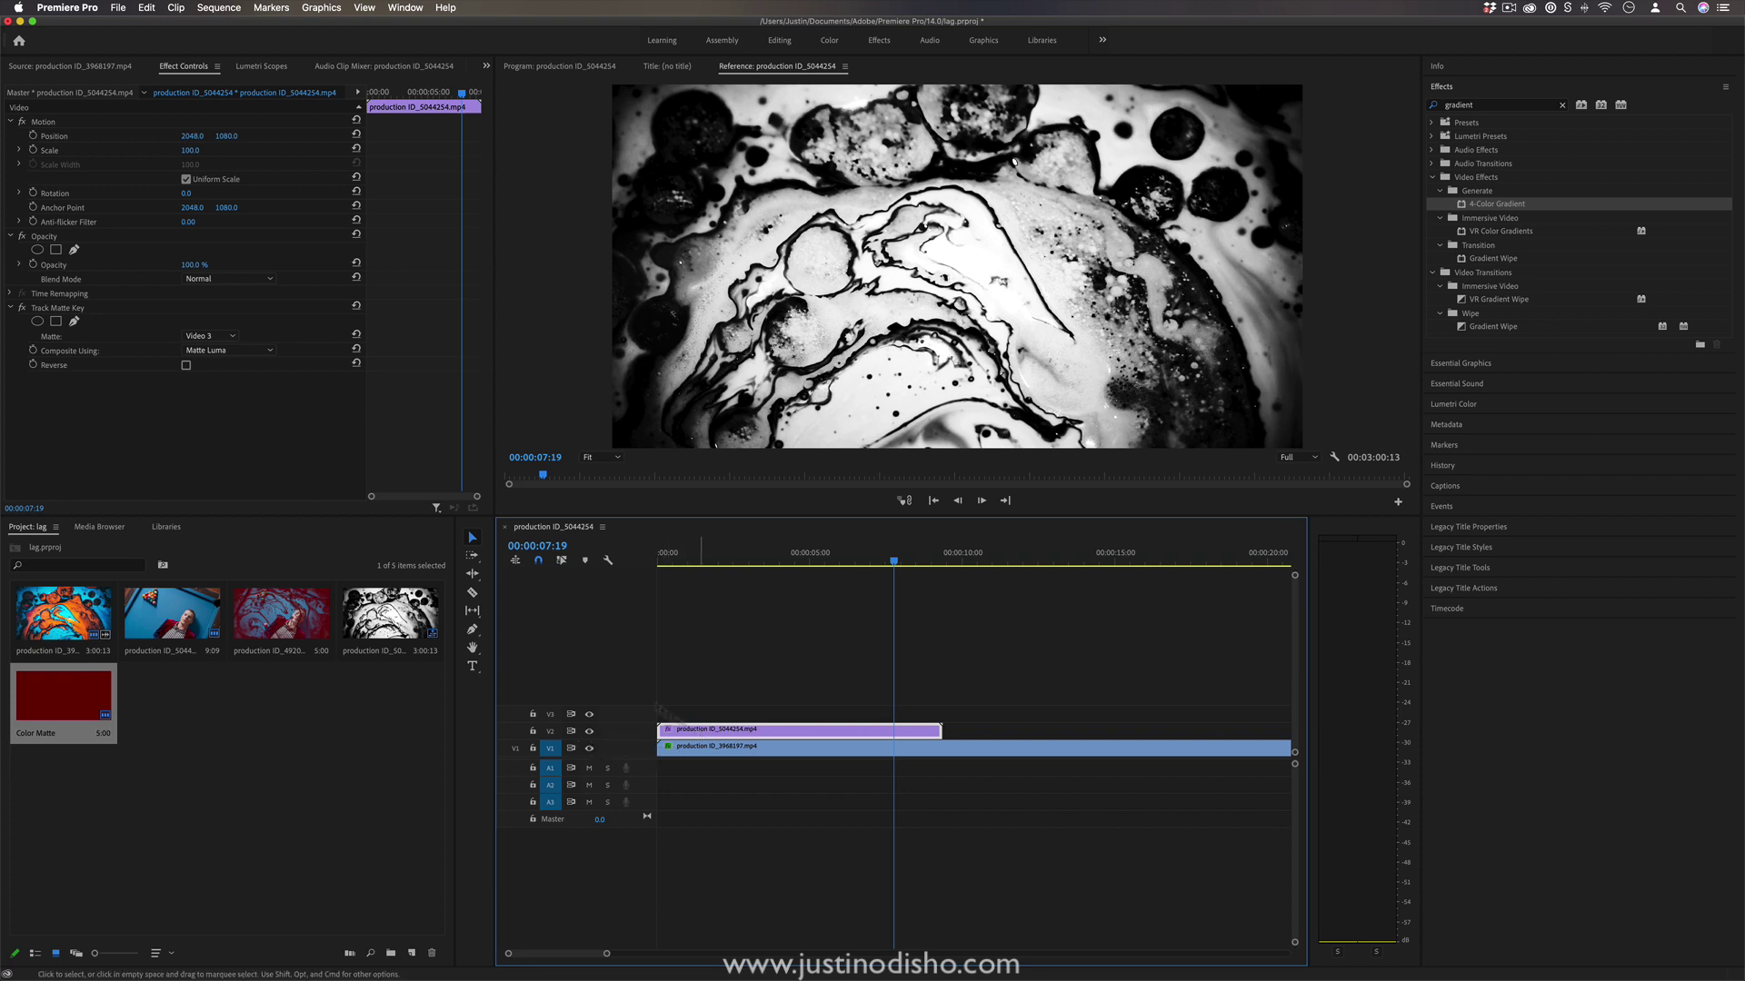
click(72, 308)
key(Delete)
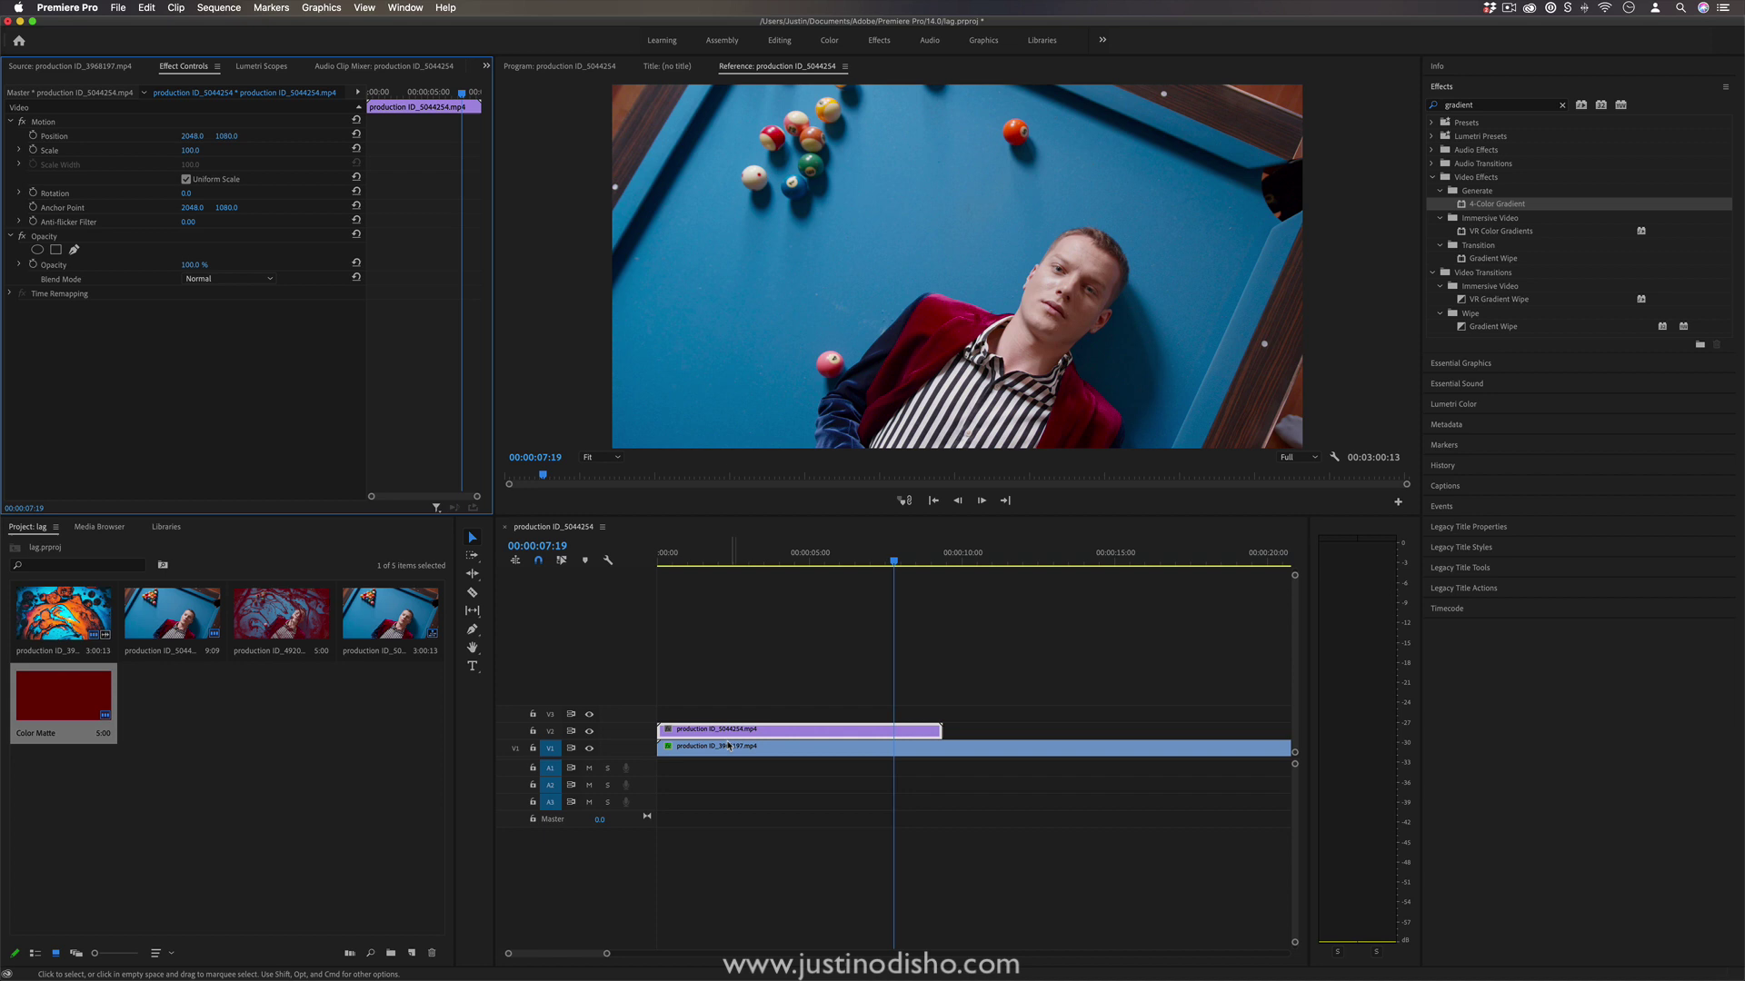
Try Multiply and then Screen blend modes on the pool-table clip, previewing each
click(590, 731)
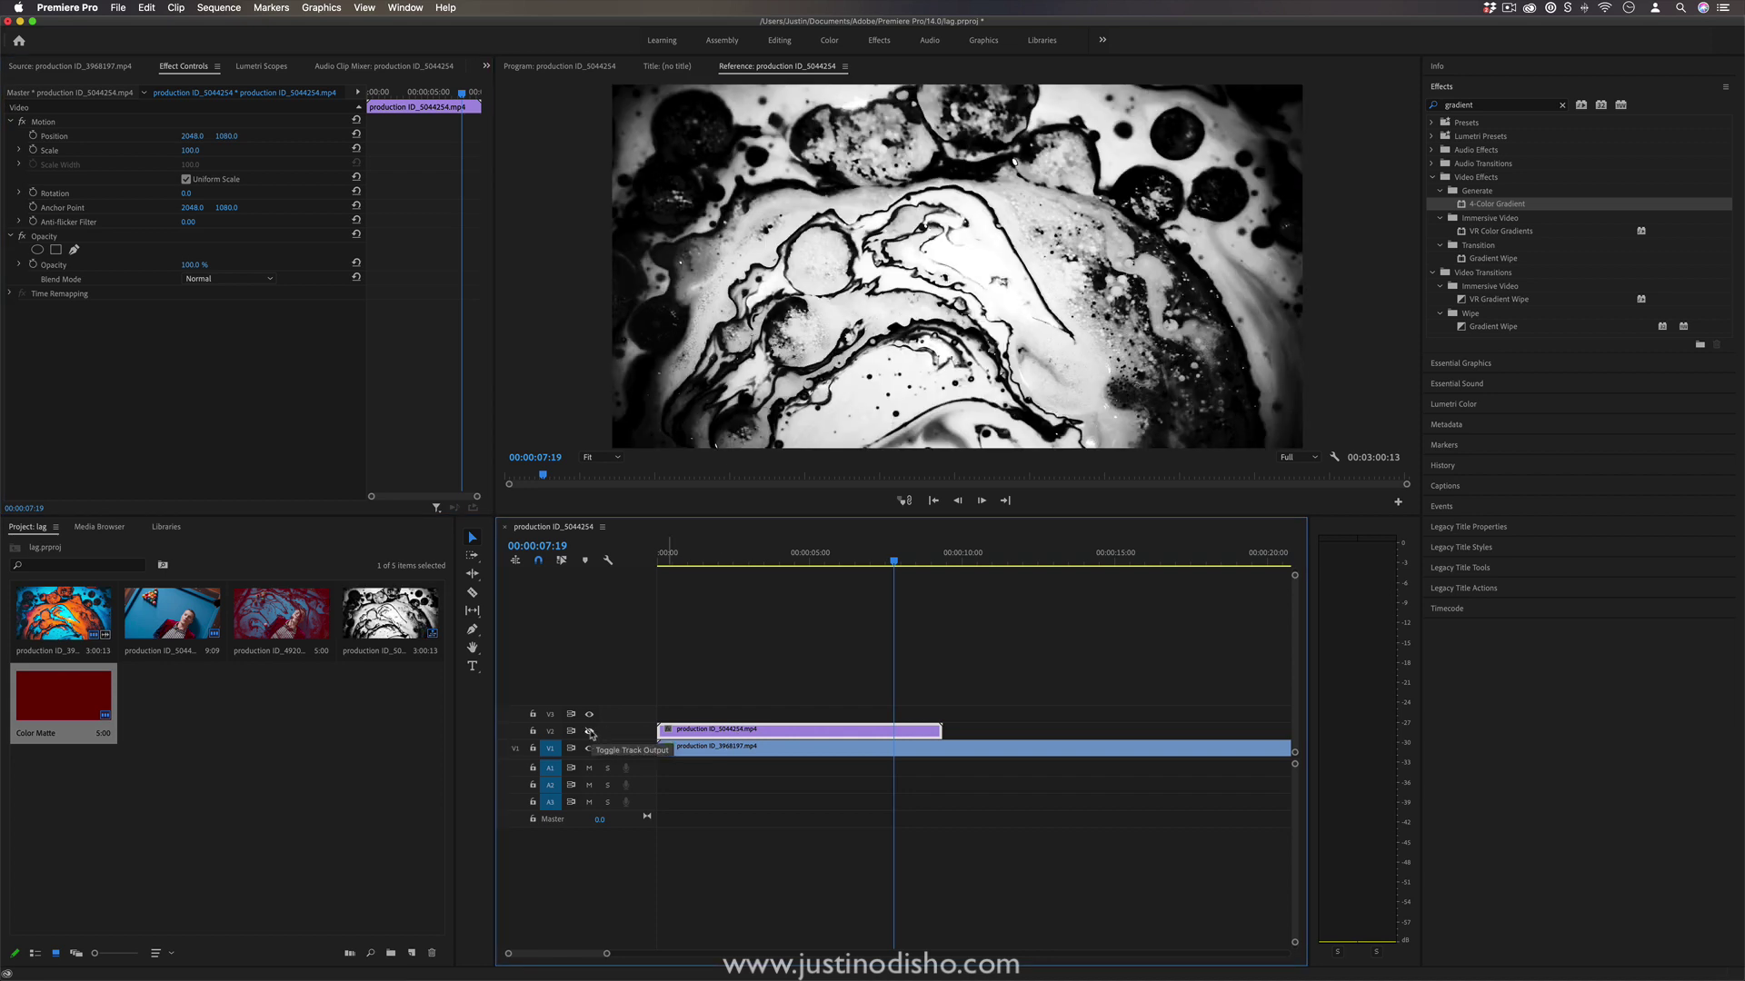
click(590, 732)
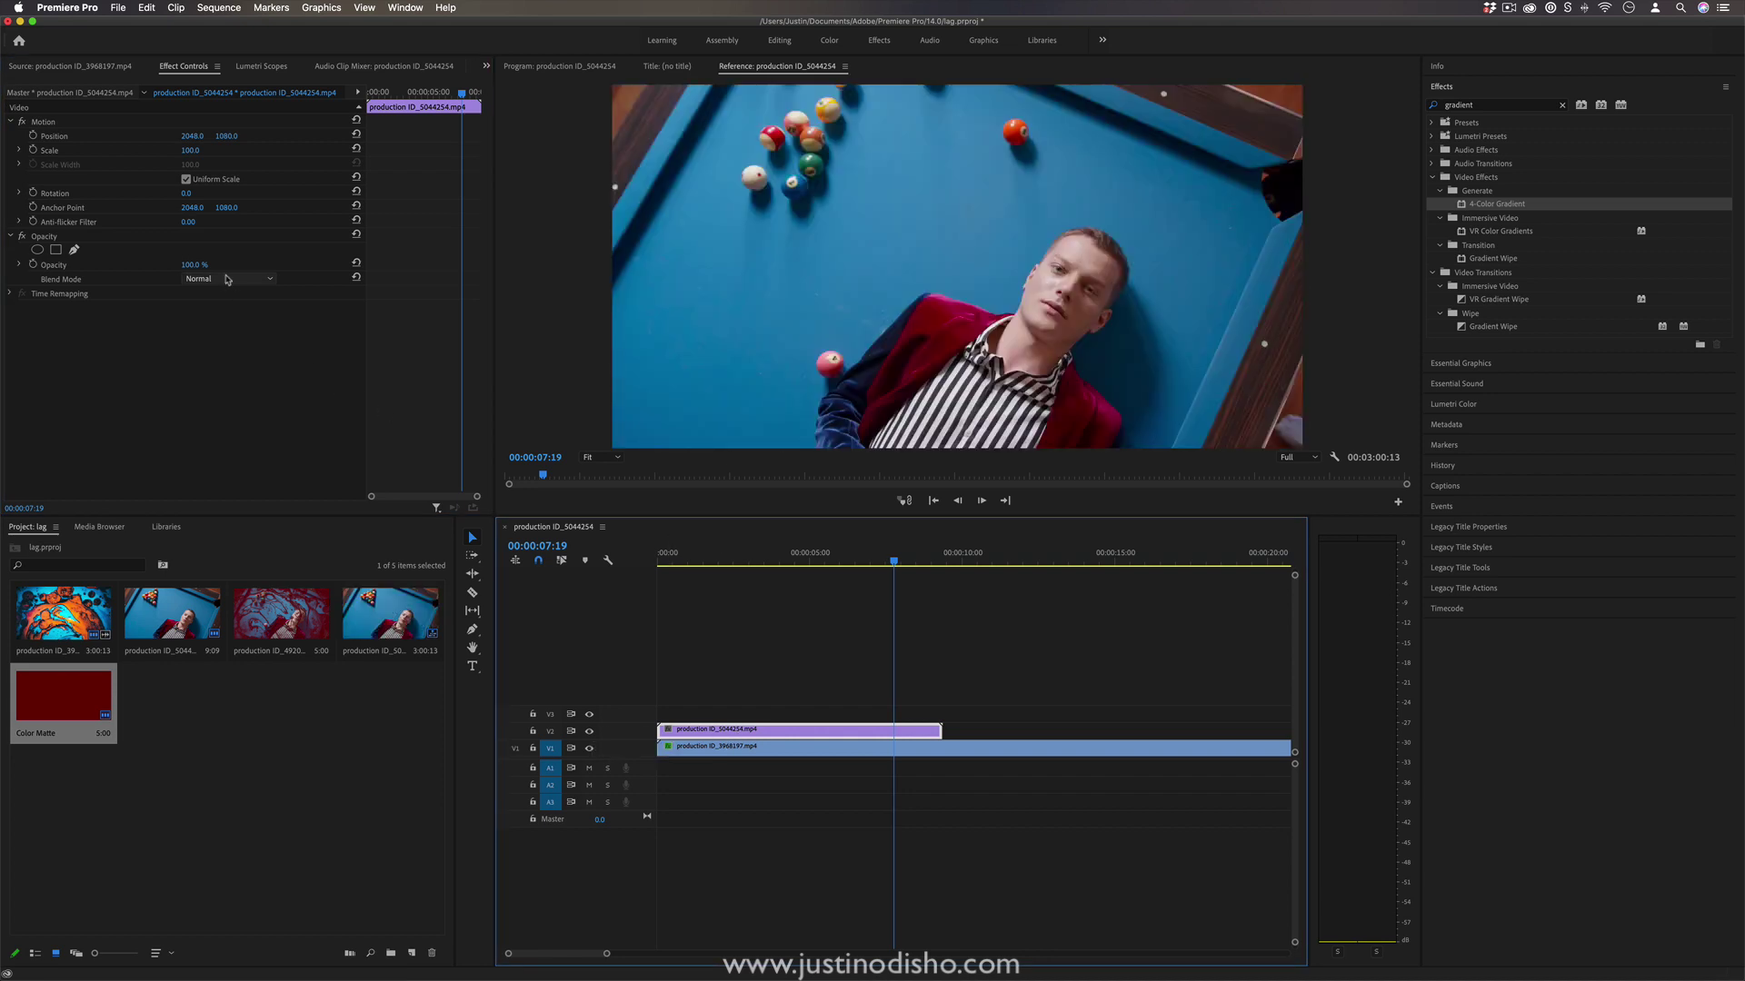
click(226, 279)
click(229, 351)
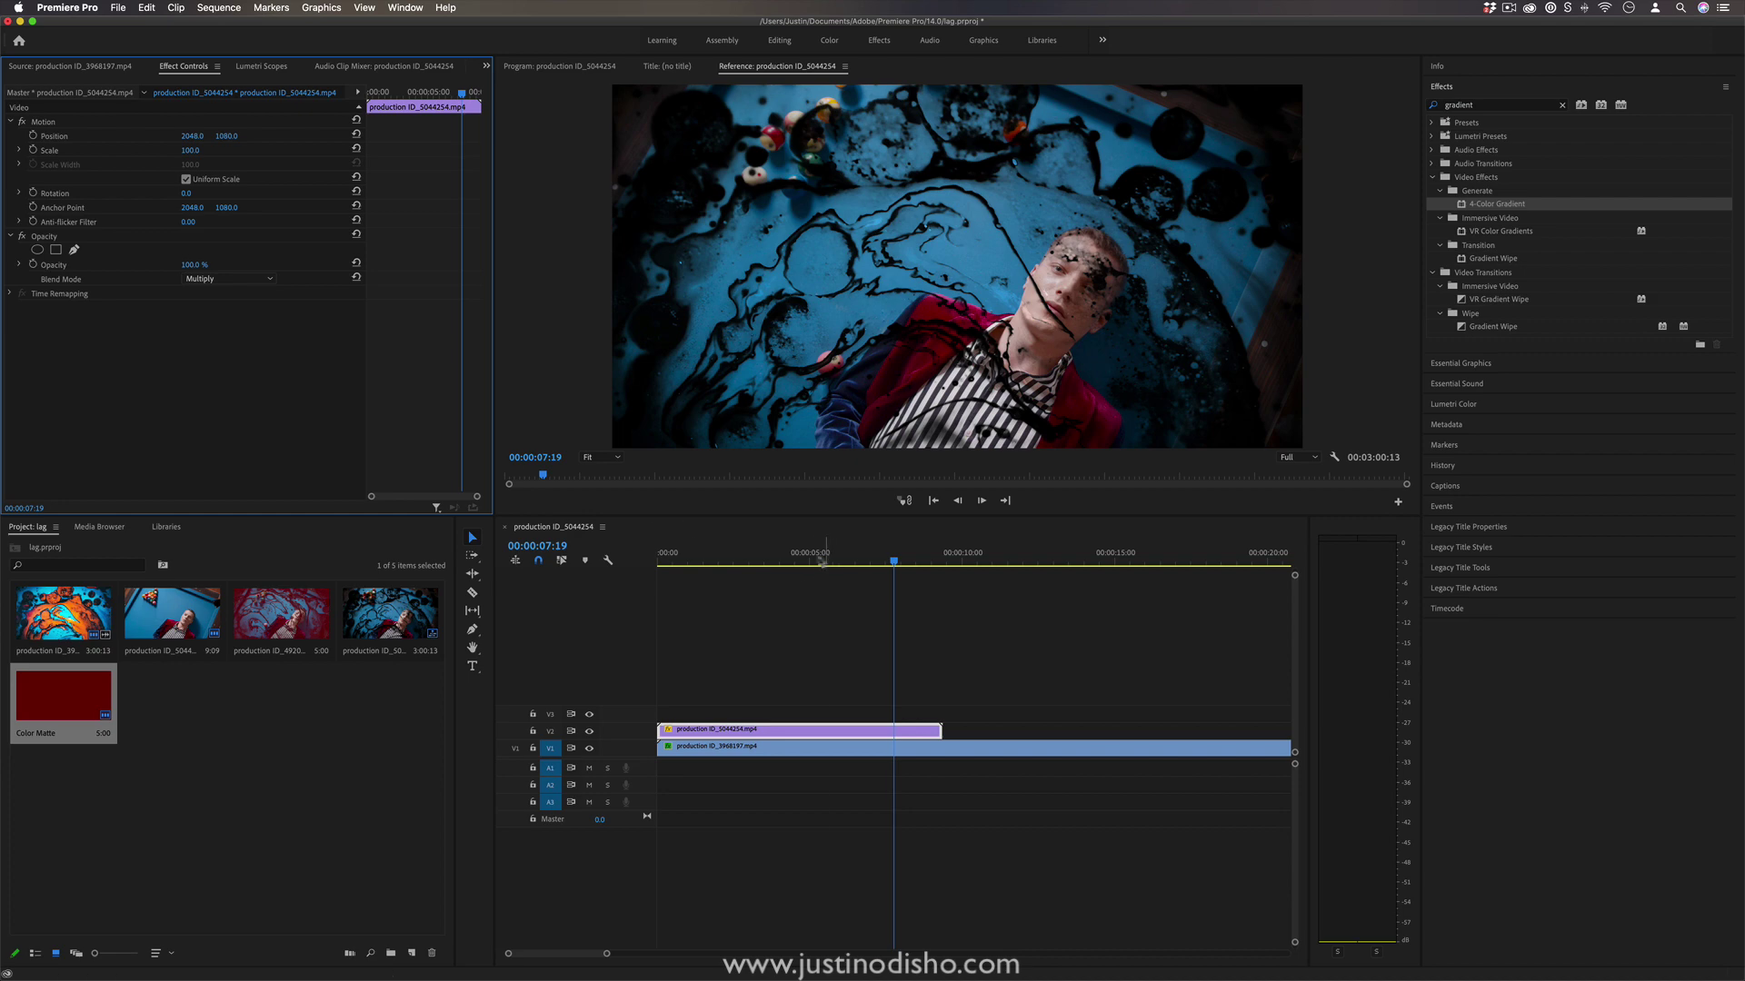
drag(663, 561, 793, 573)
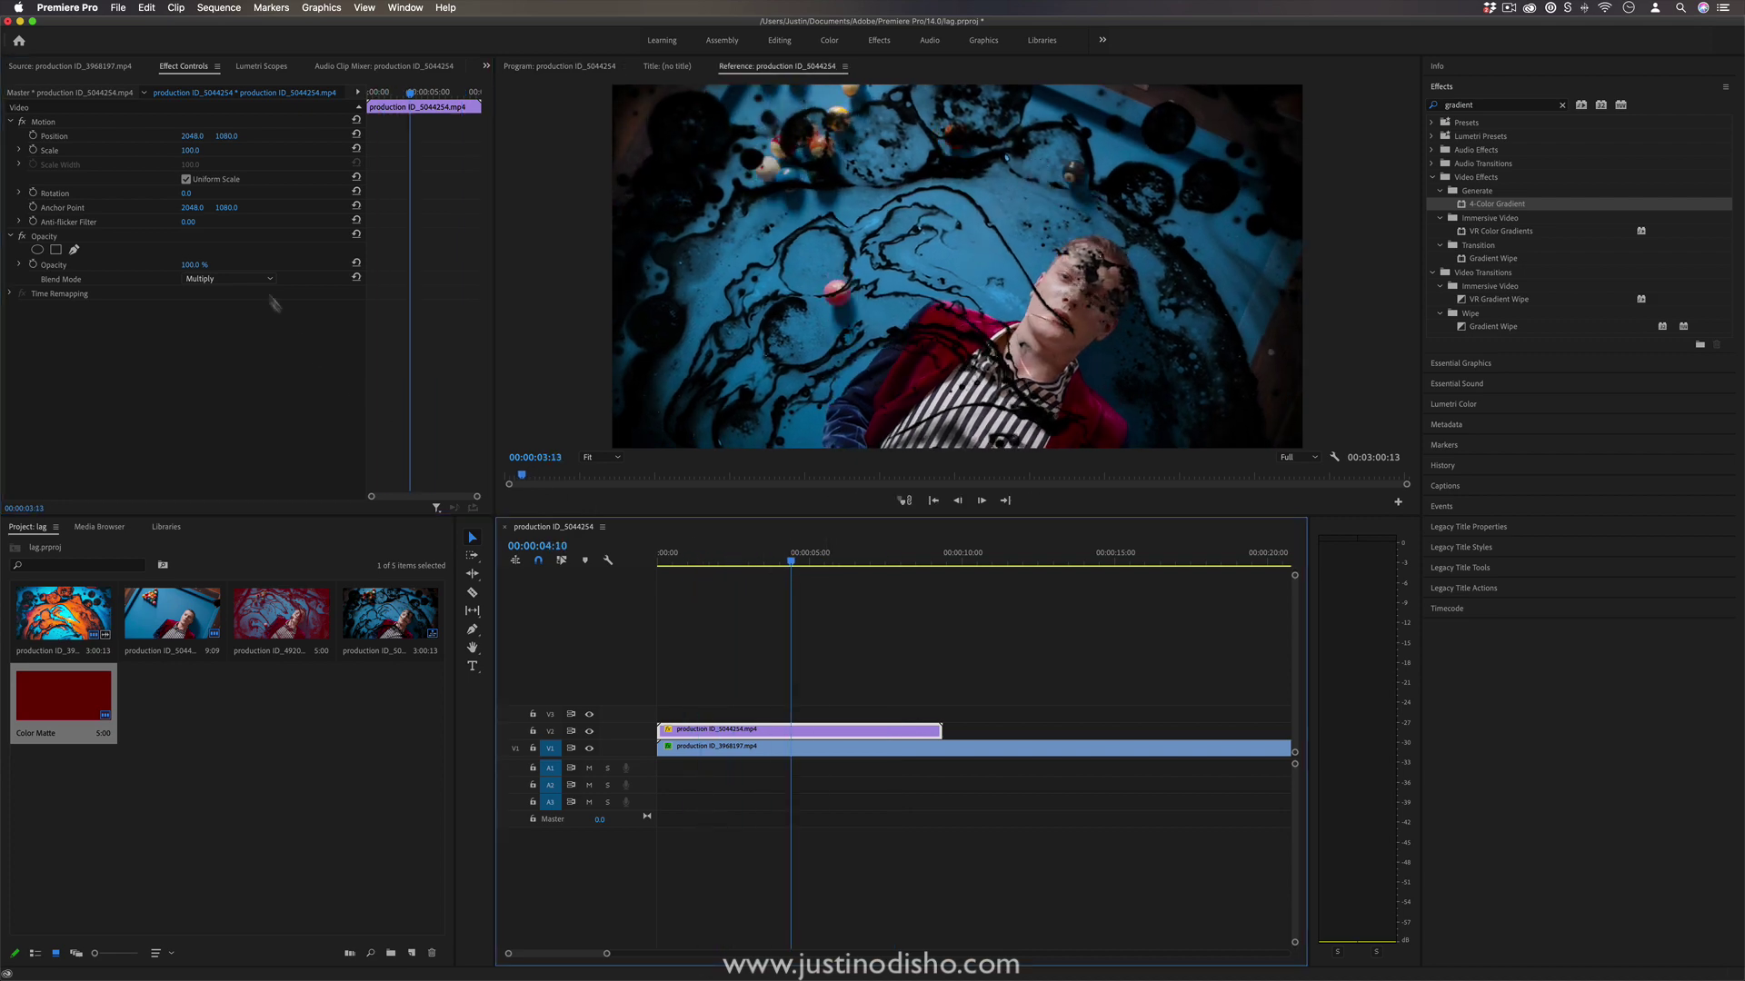
click(227, 279)
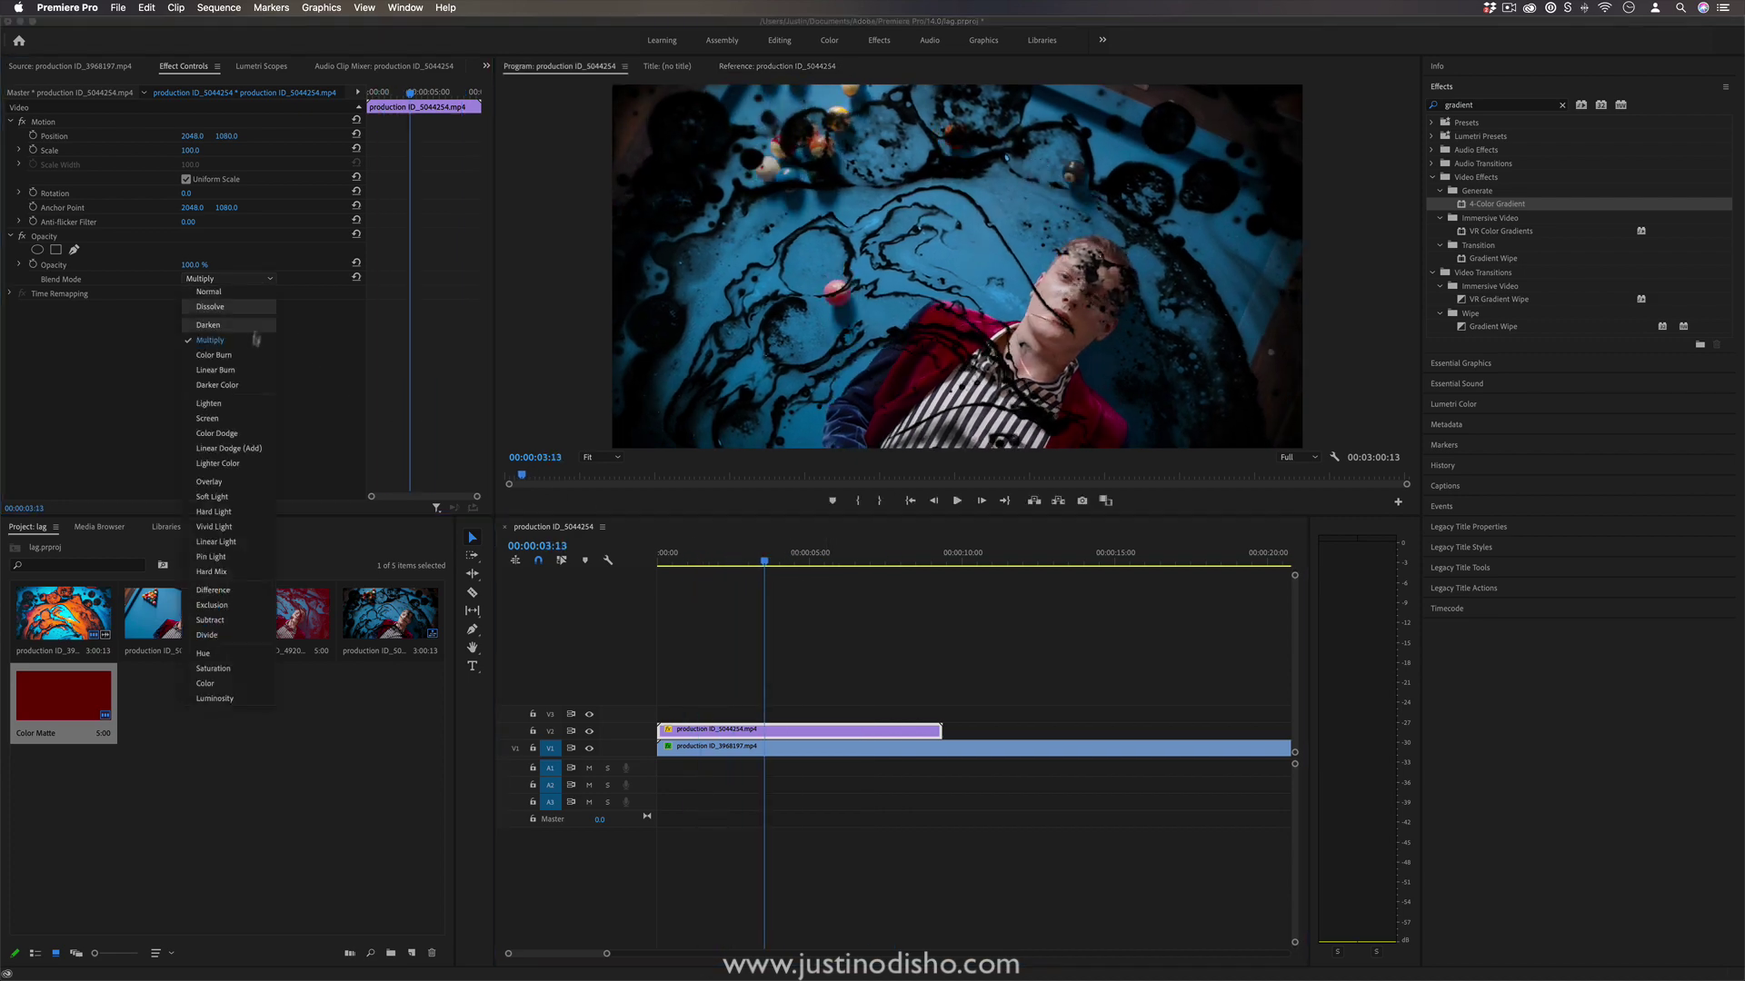
click(225, 418)
drag(660, 561, 826, 563)
Move both clips up one track and set the top clip's Blend Mode to Multiply
drag(1016, 670, 841, 784)
click(912, 693)
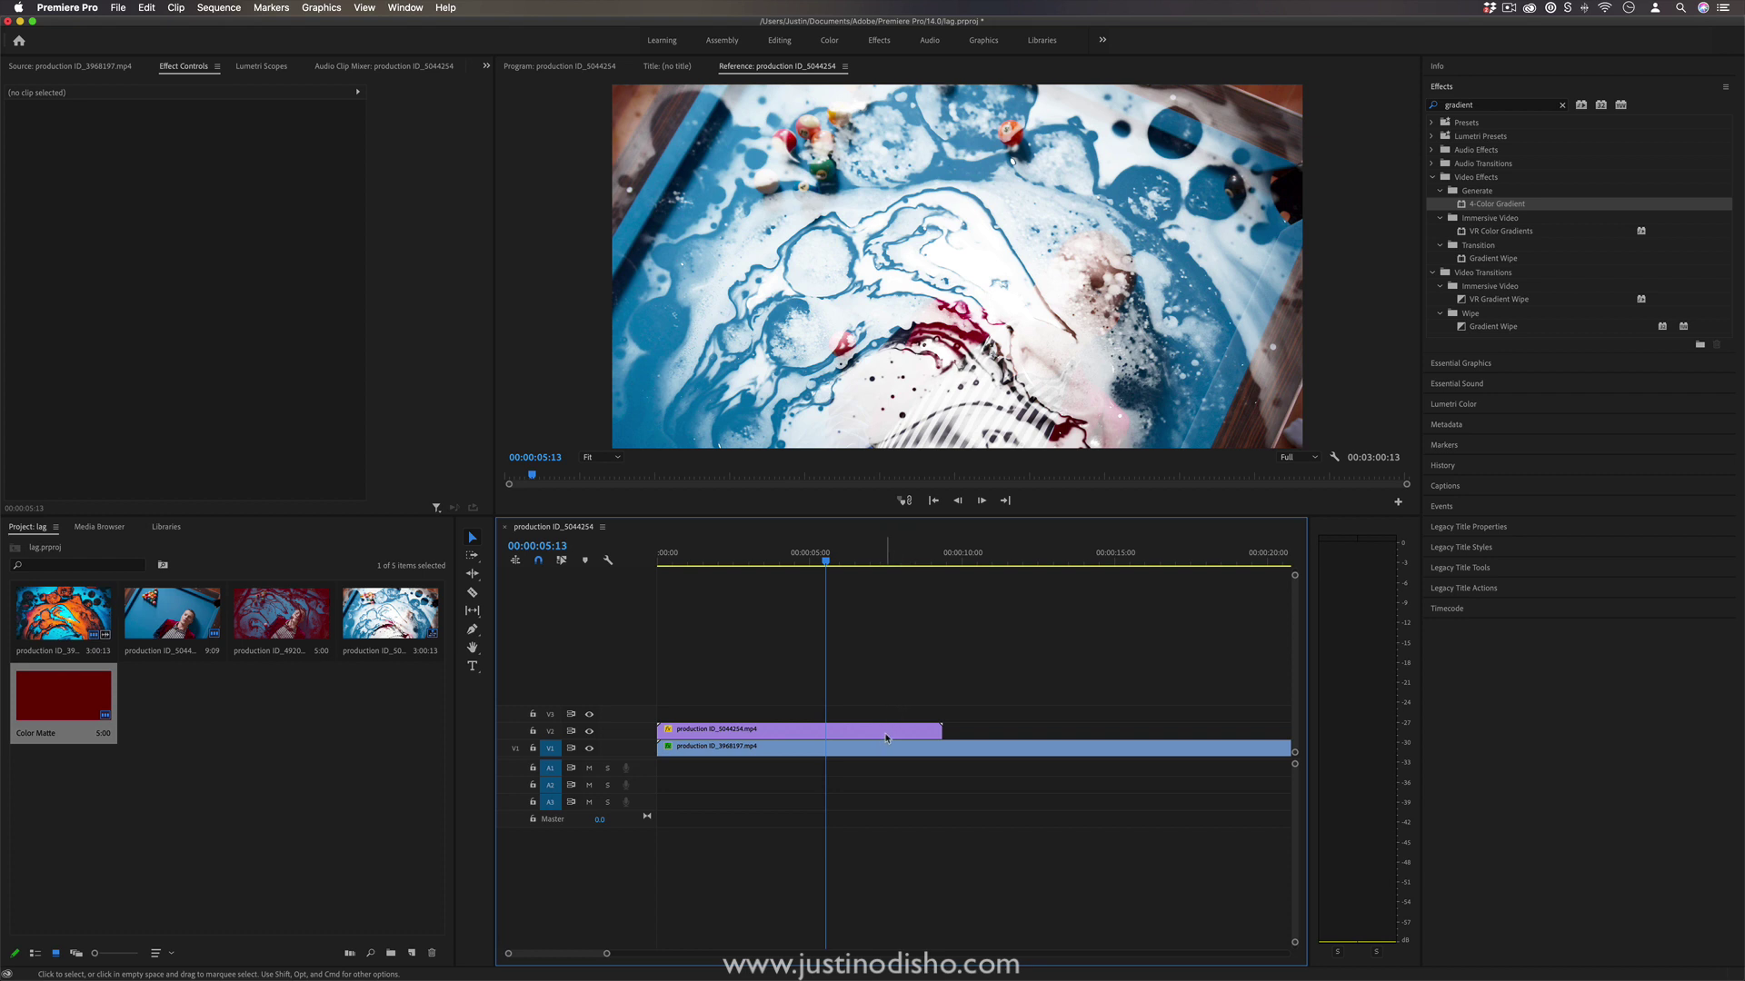
drag(915, 704, 878, 717)
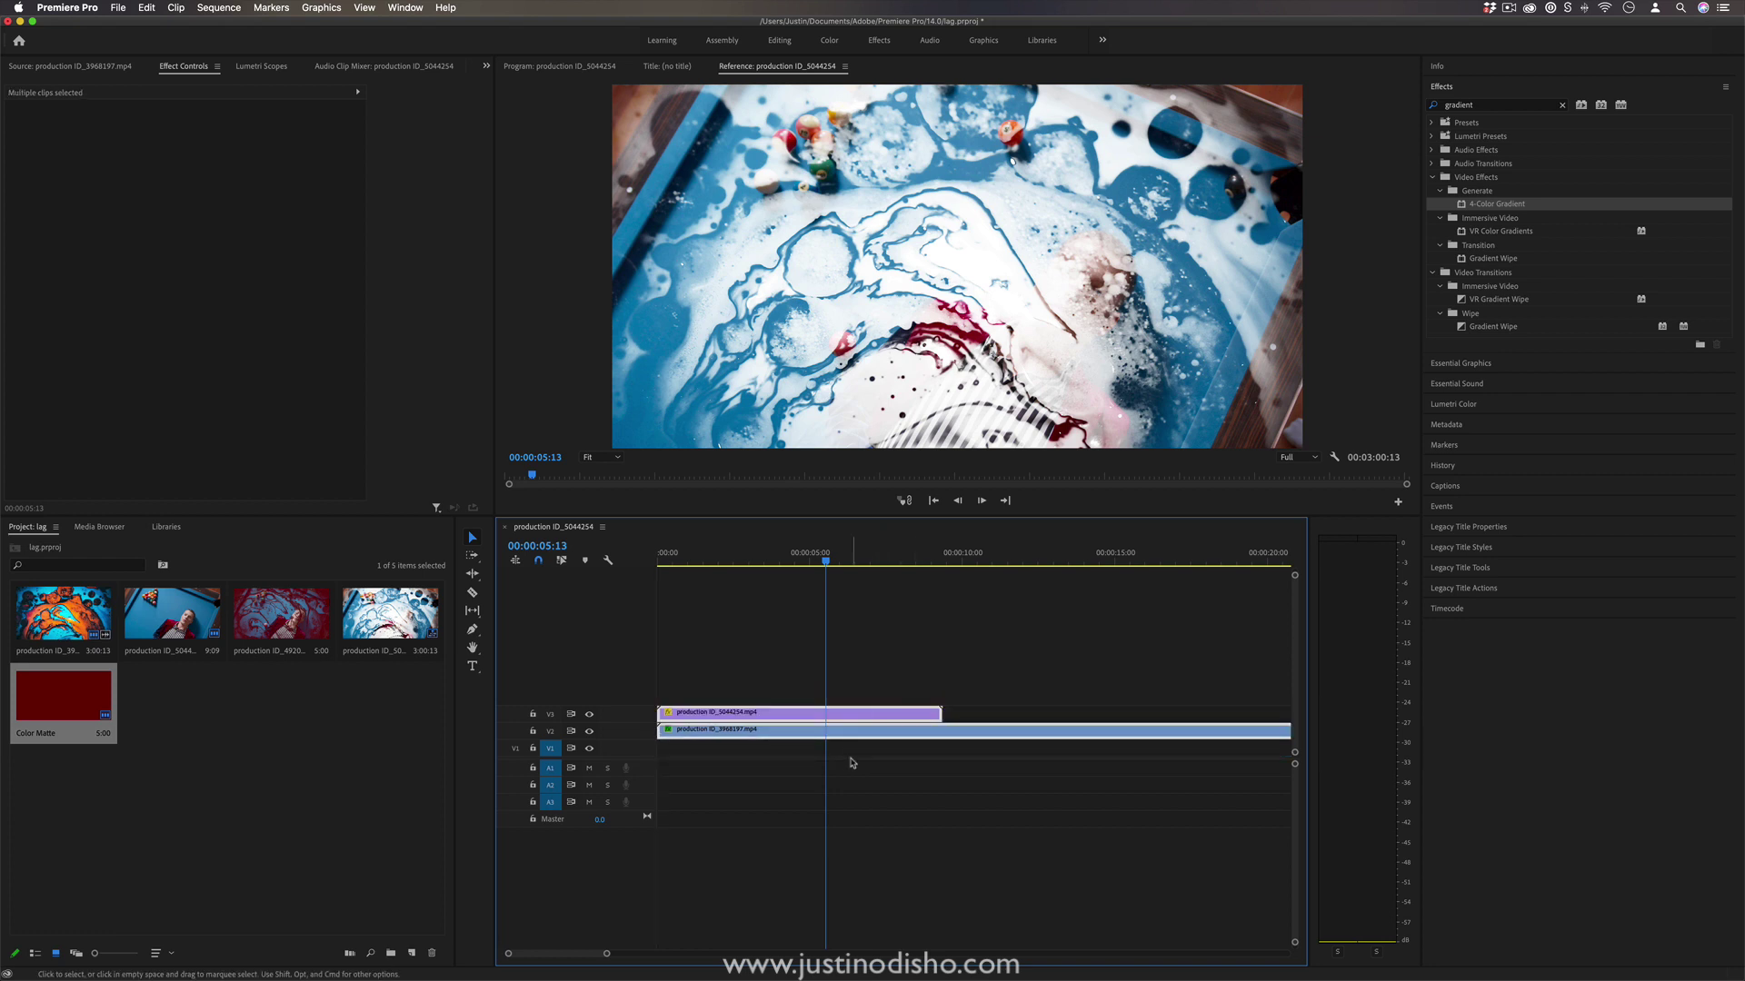
click(856, 753)
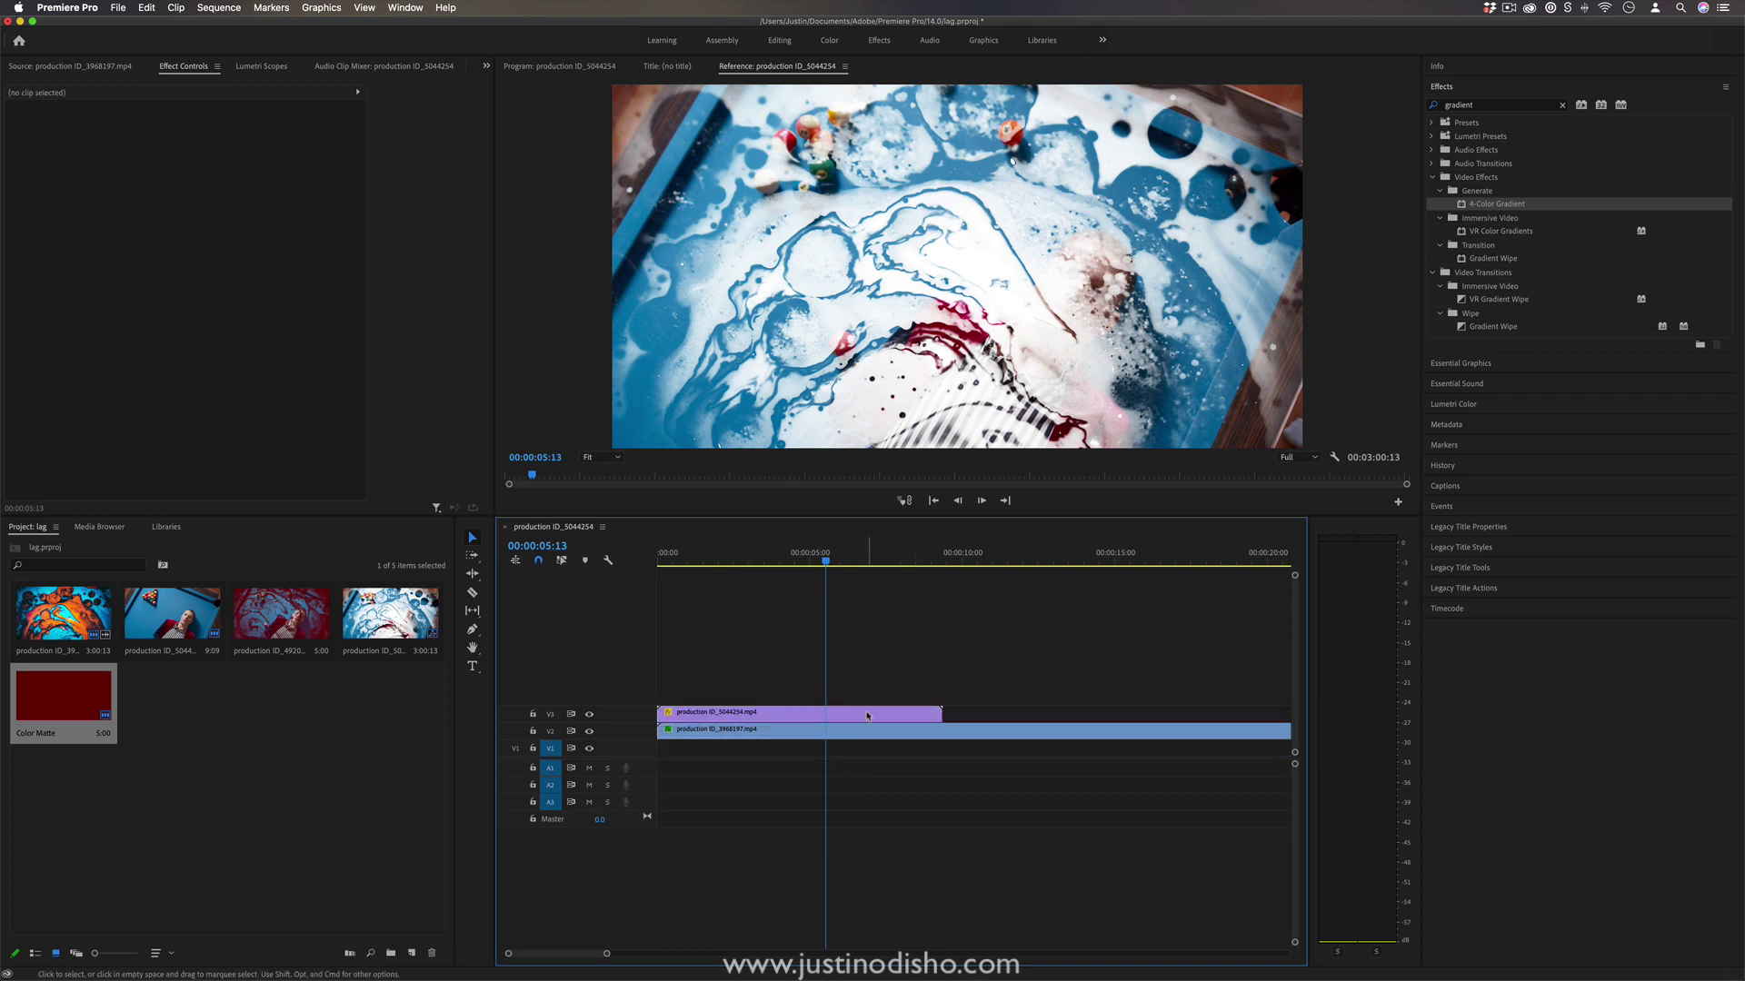
click(867, 717)
click(224, 280)
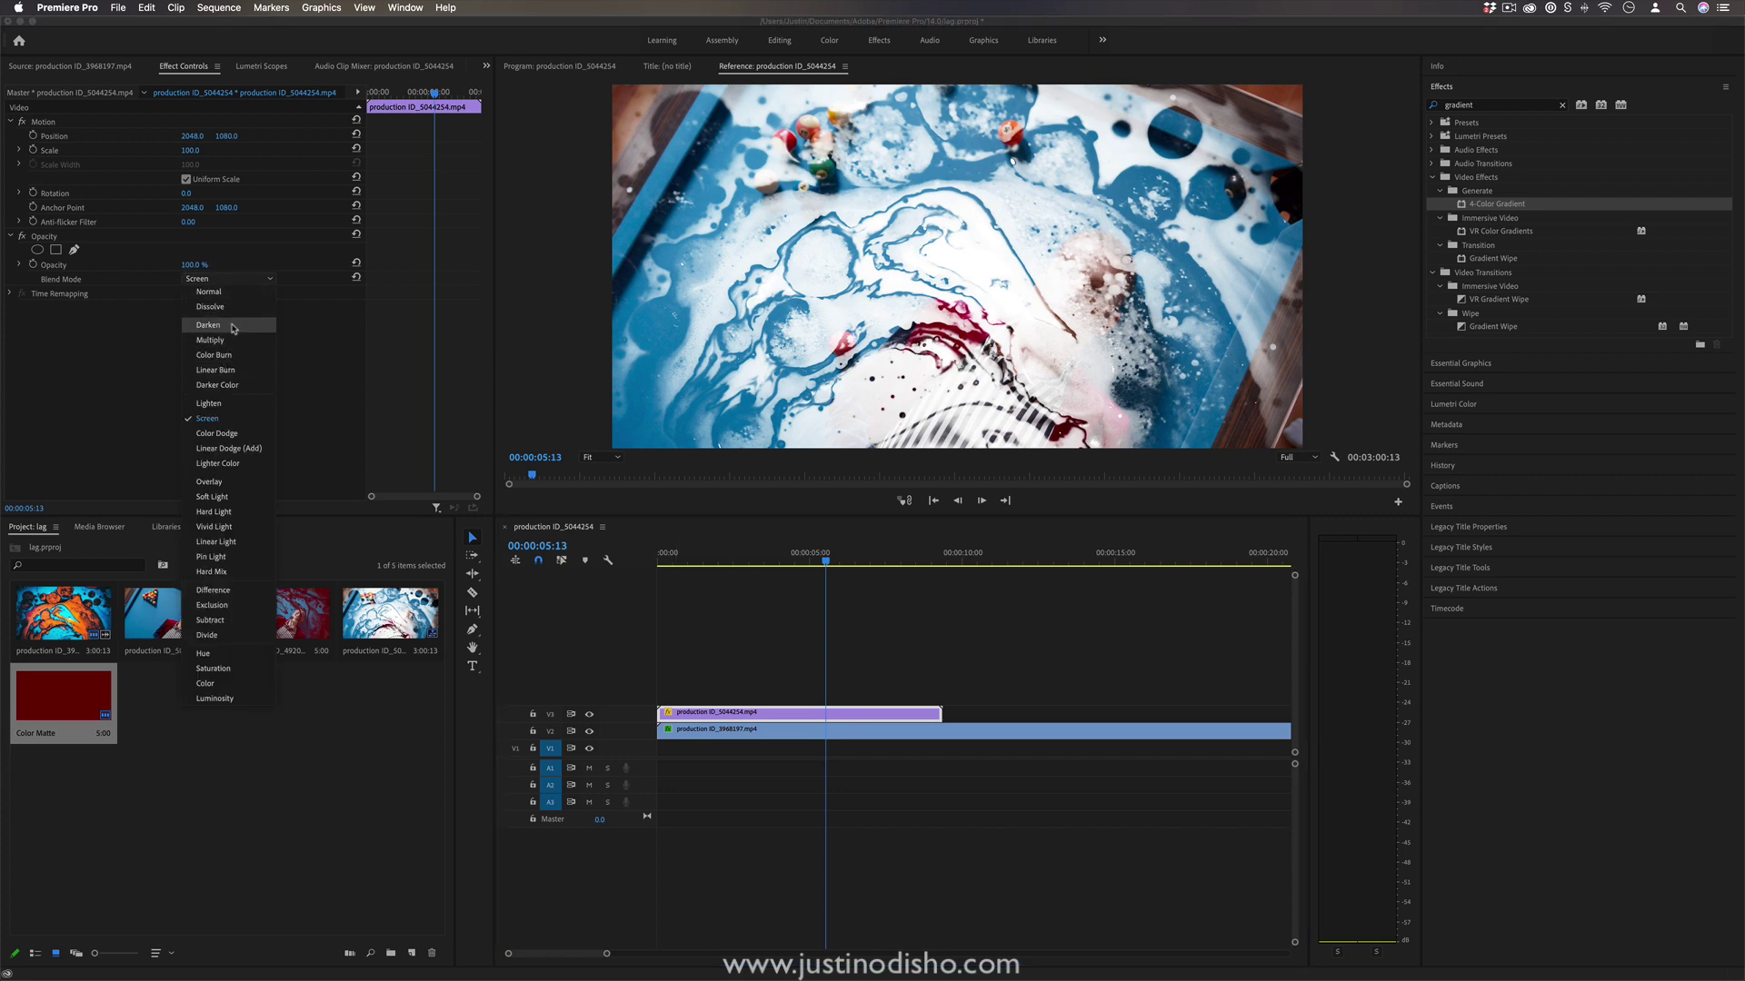
click(234, 325)
click(243, 280)
click(237, 340)
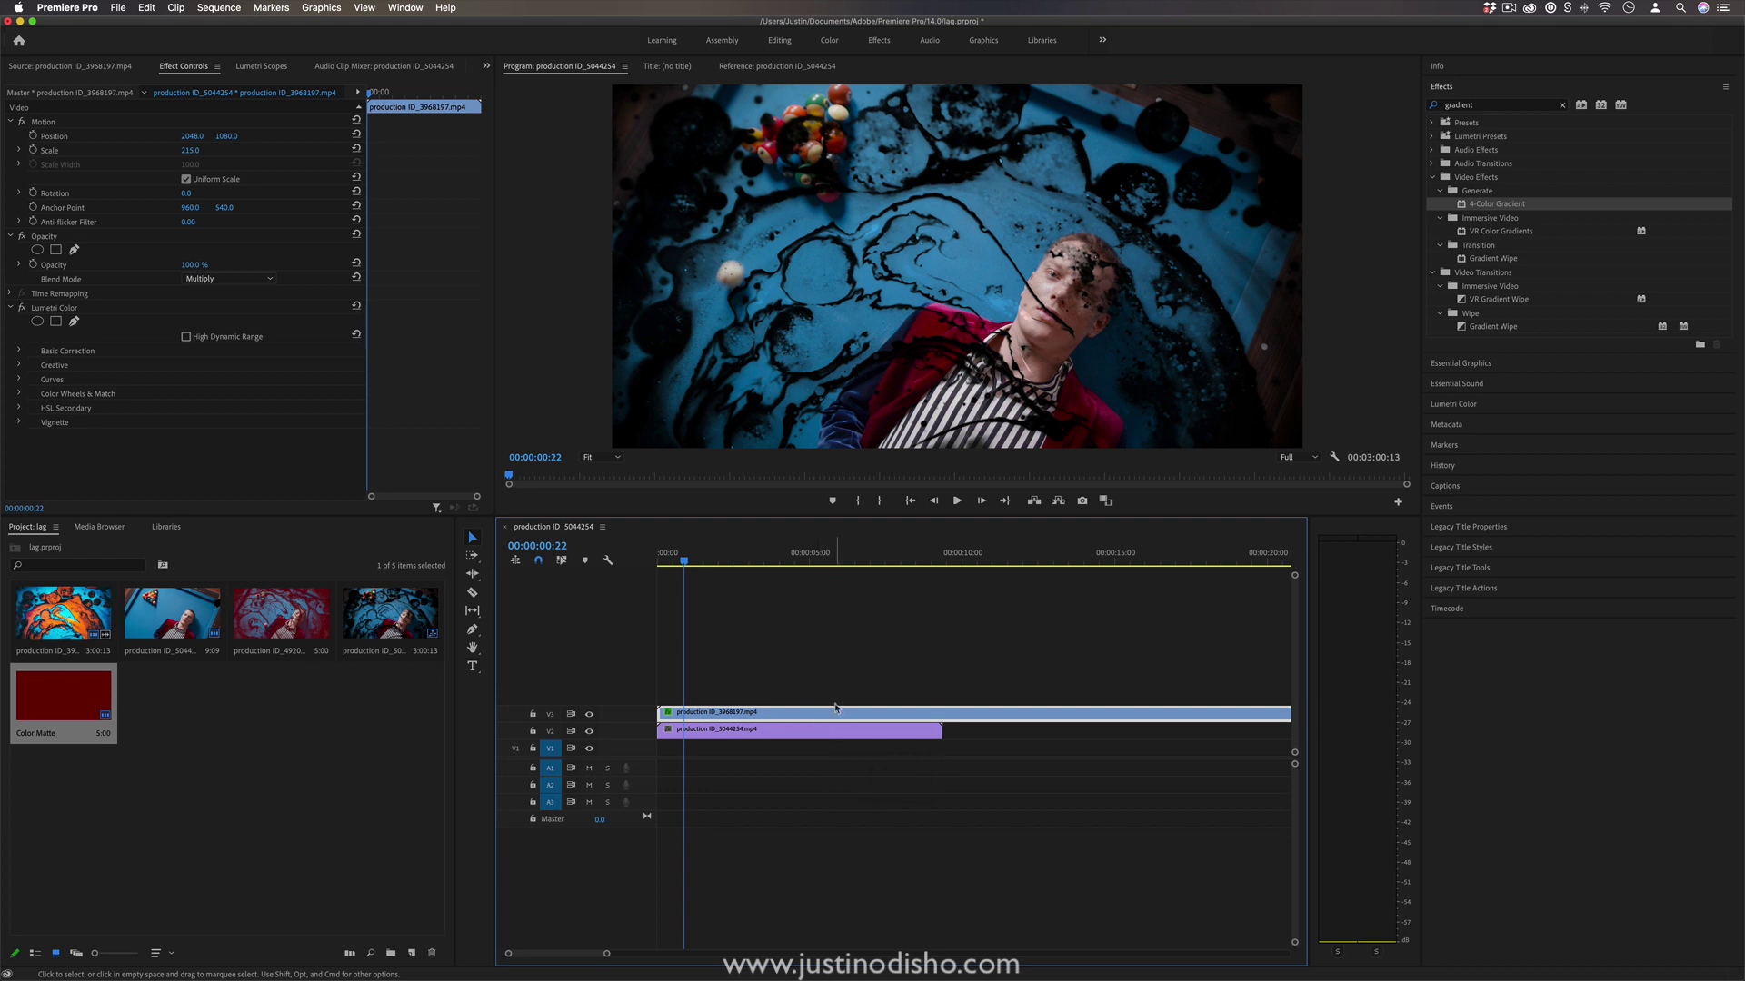
Set a starting Lumetri Exposure keyframe of -7.0 on the ink-swirl clip
drag(684, 561, 618, 571)
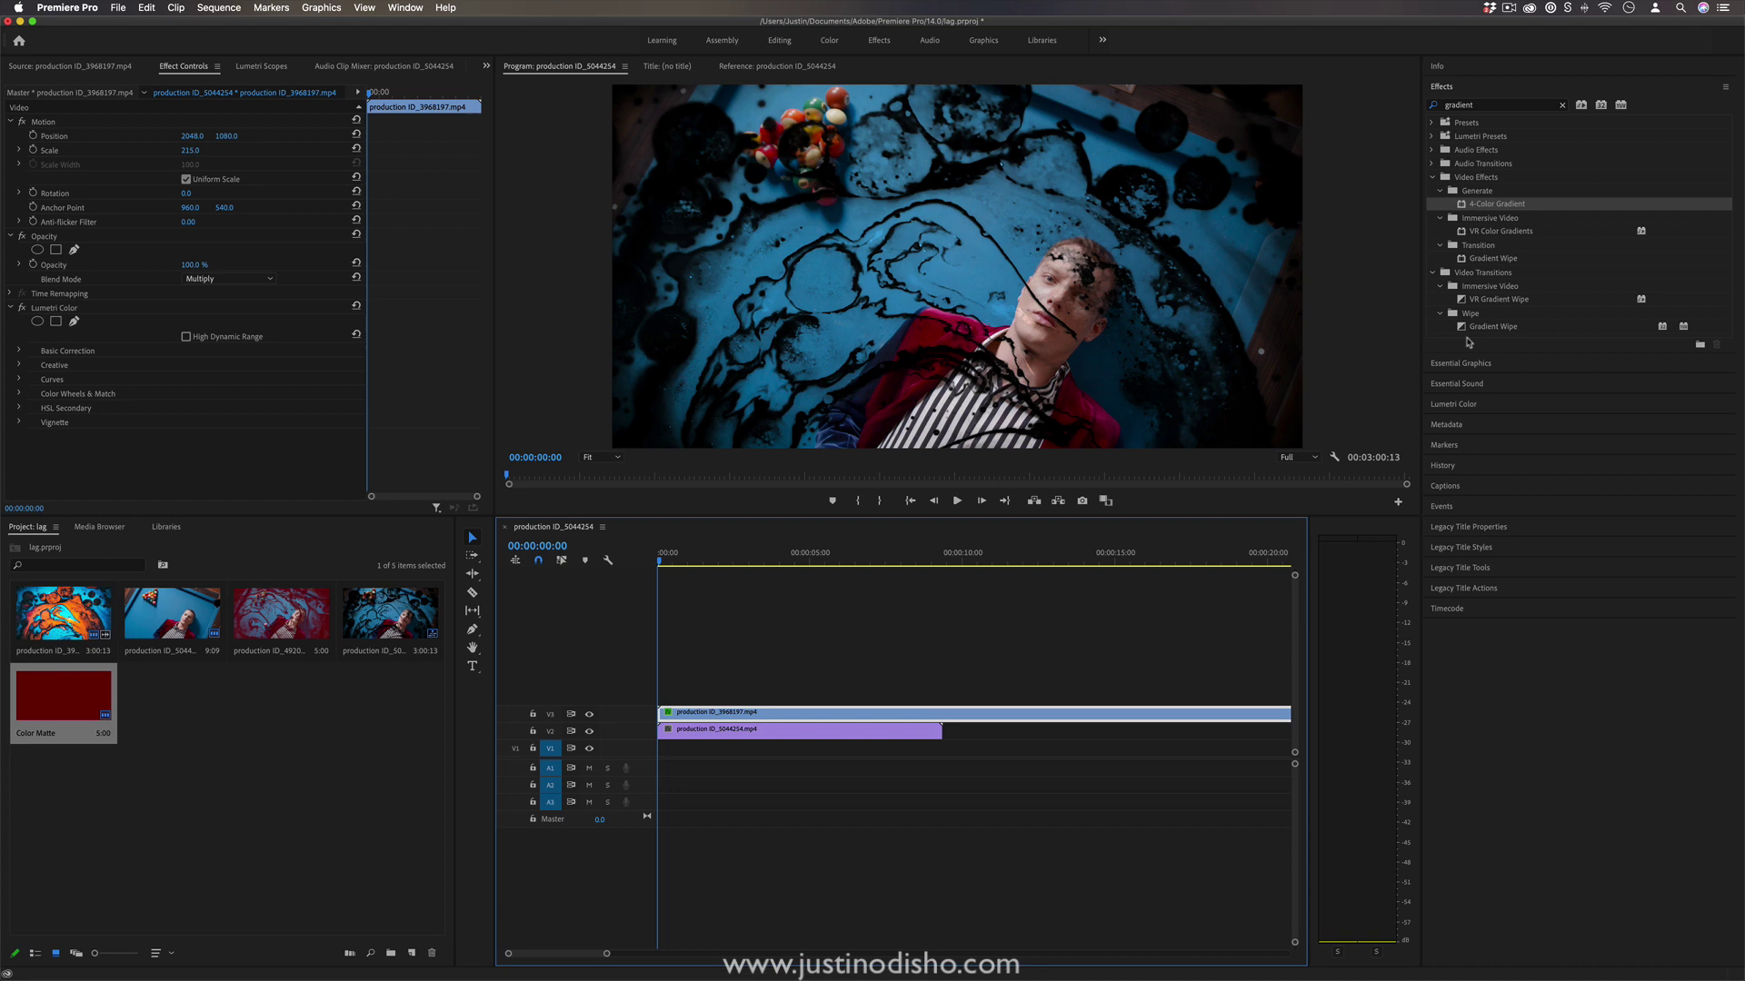
click(1468, 405)
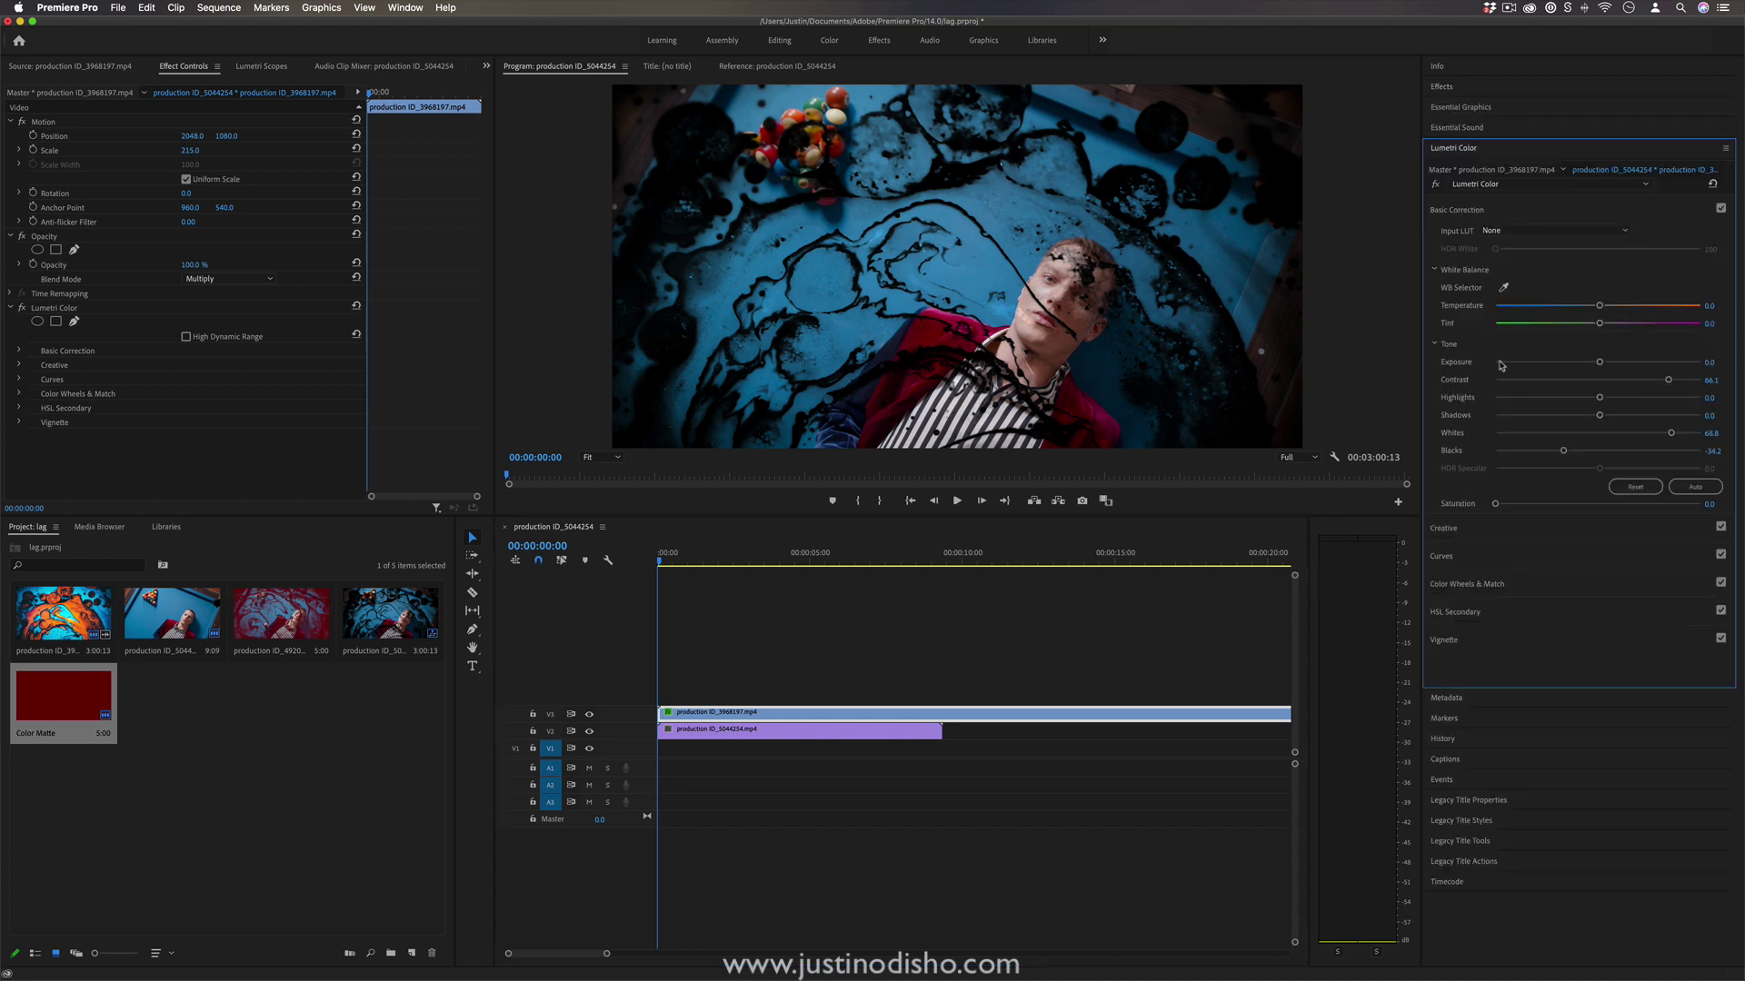
click(20, 352)
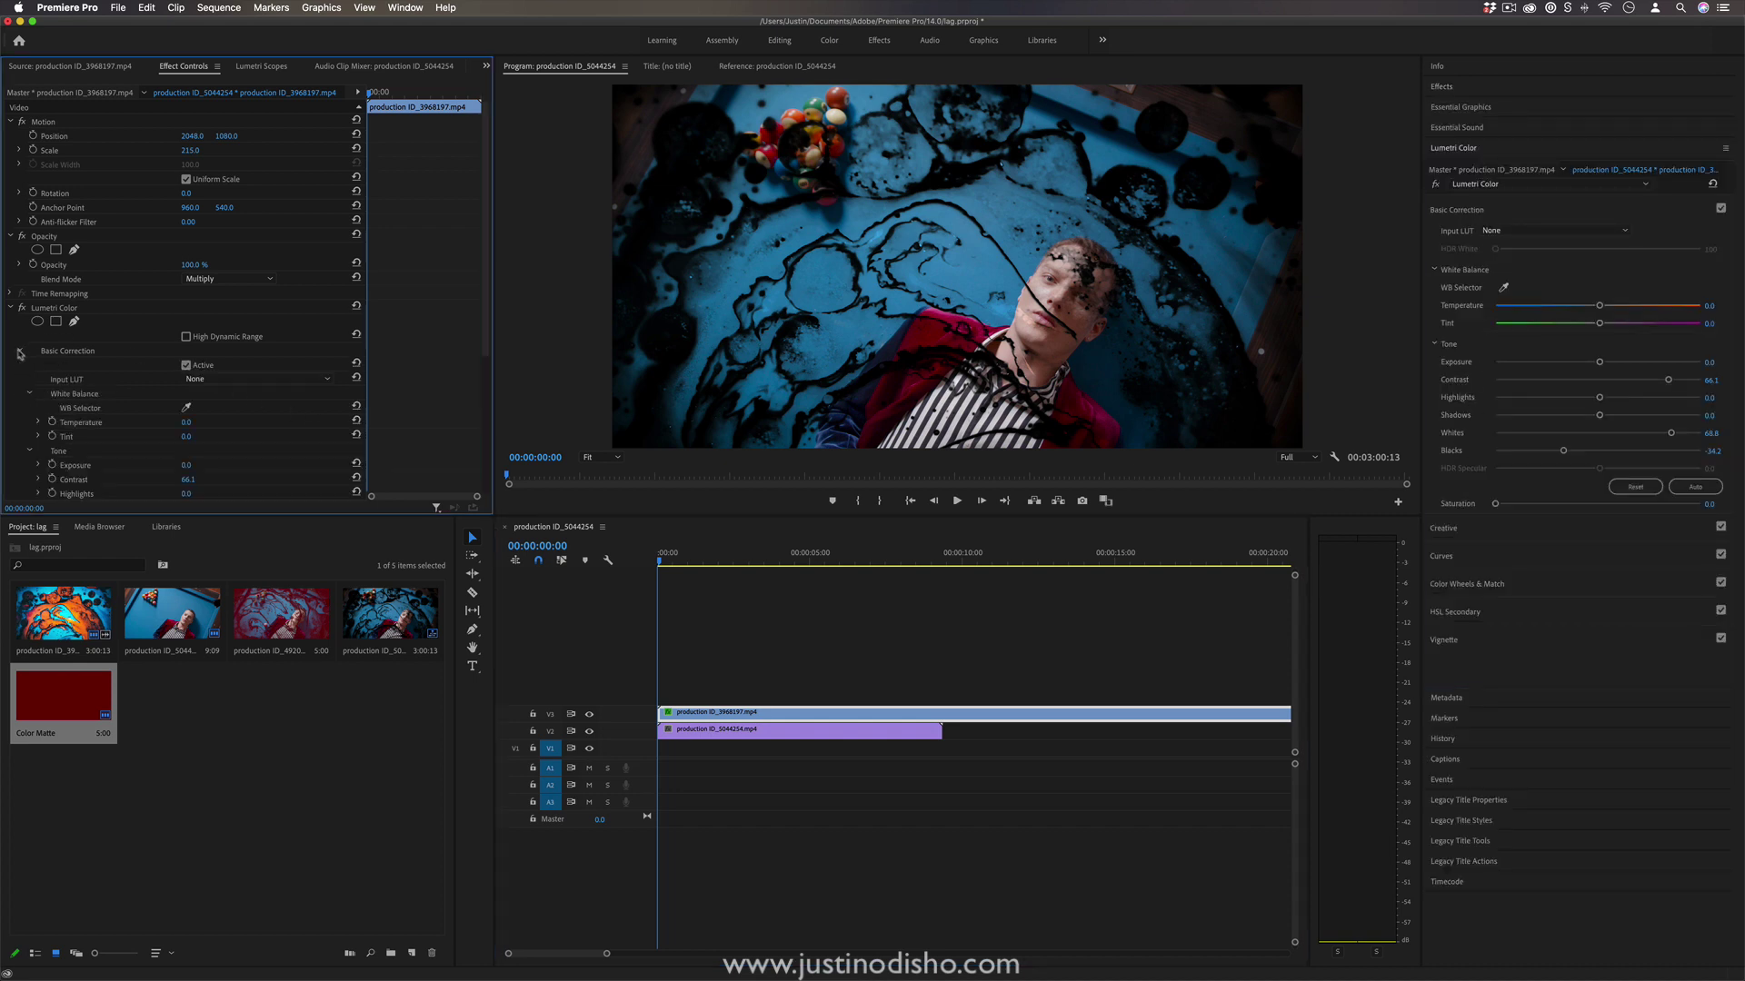
scroll(92, 433, down, 3)
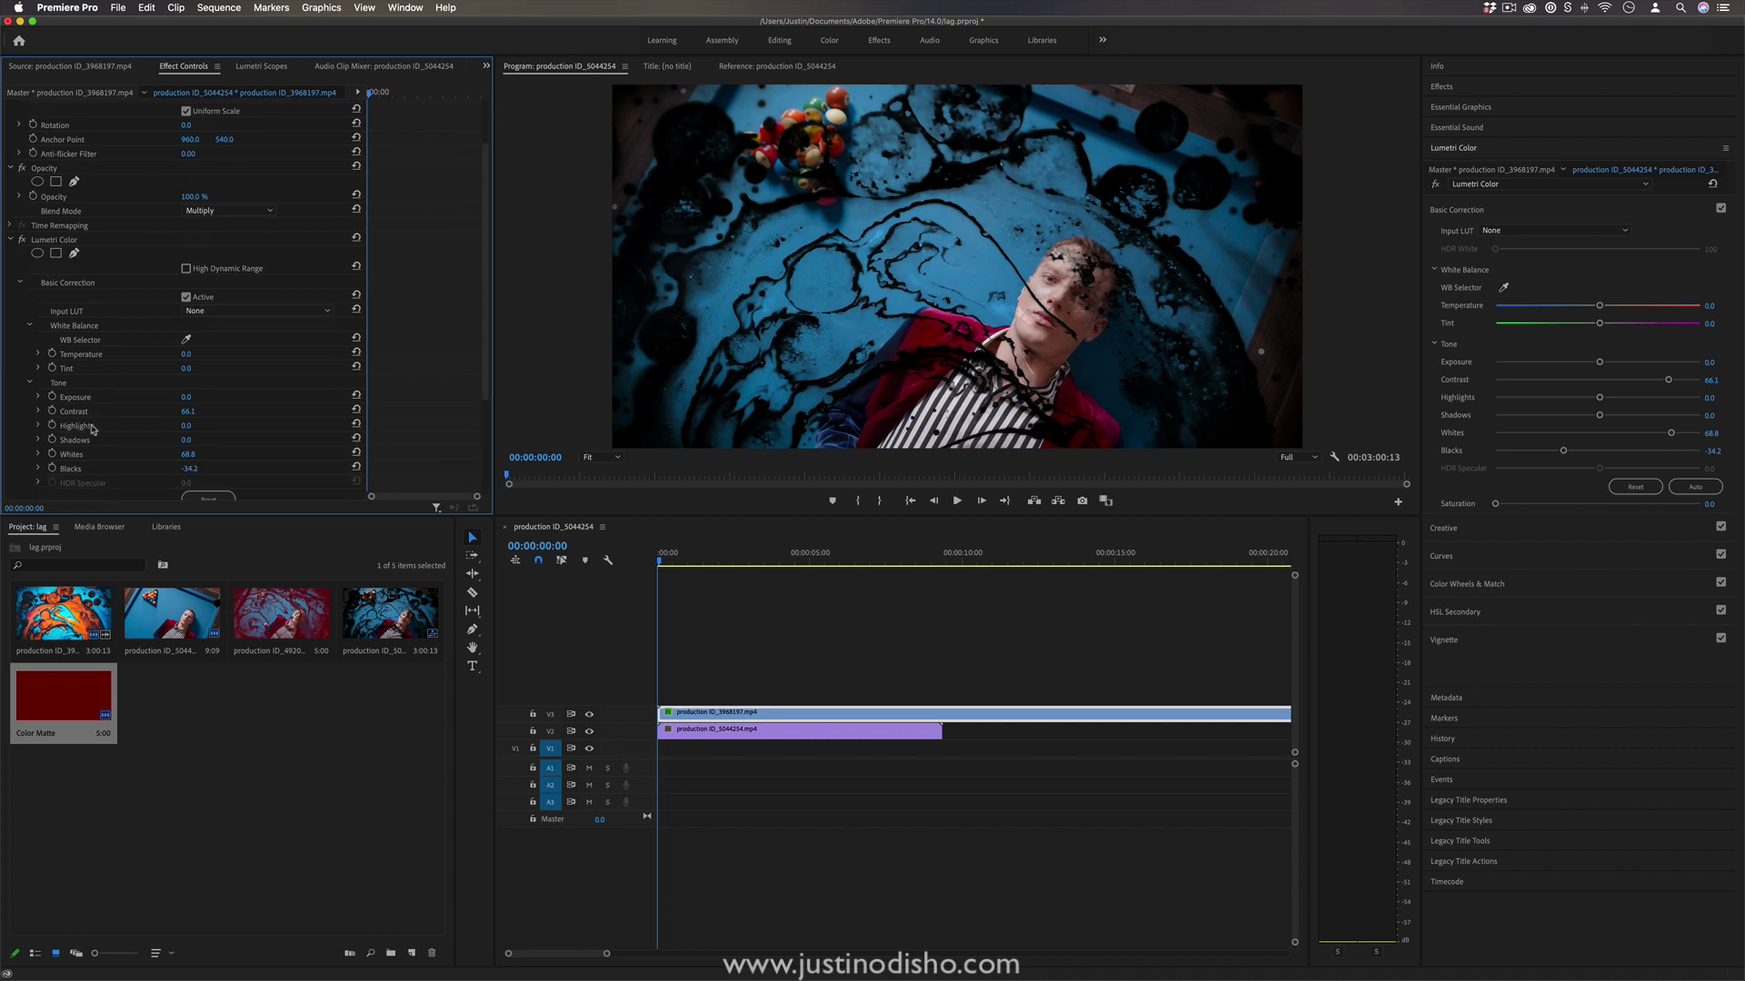
click(53, 398)
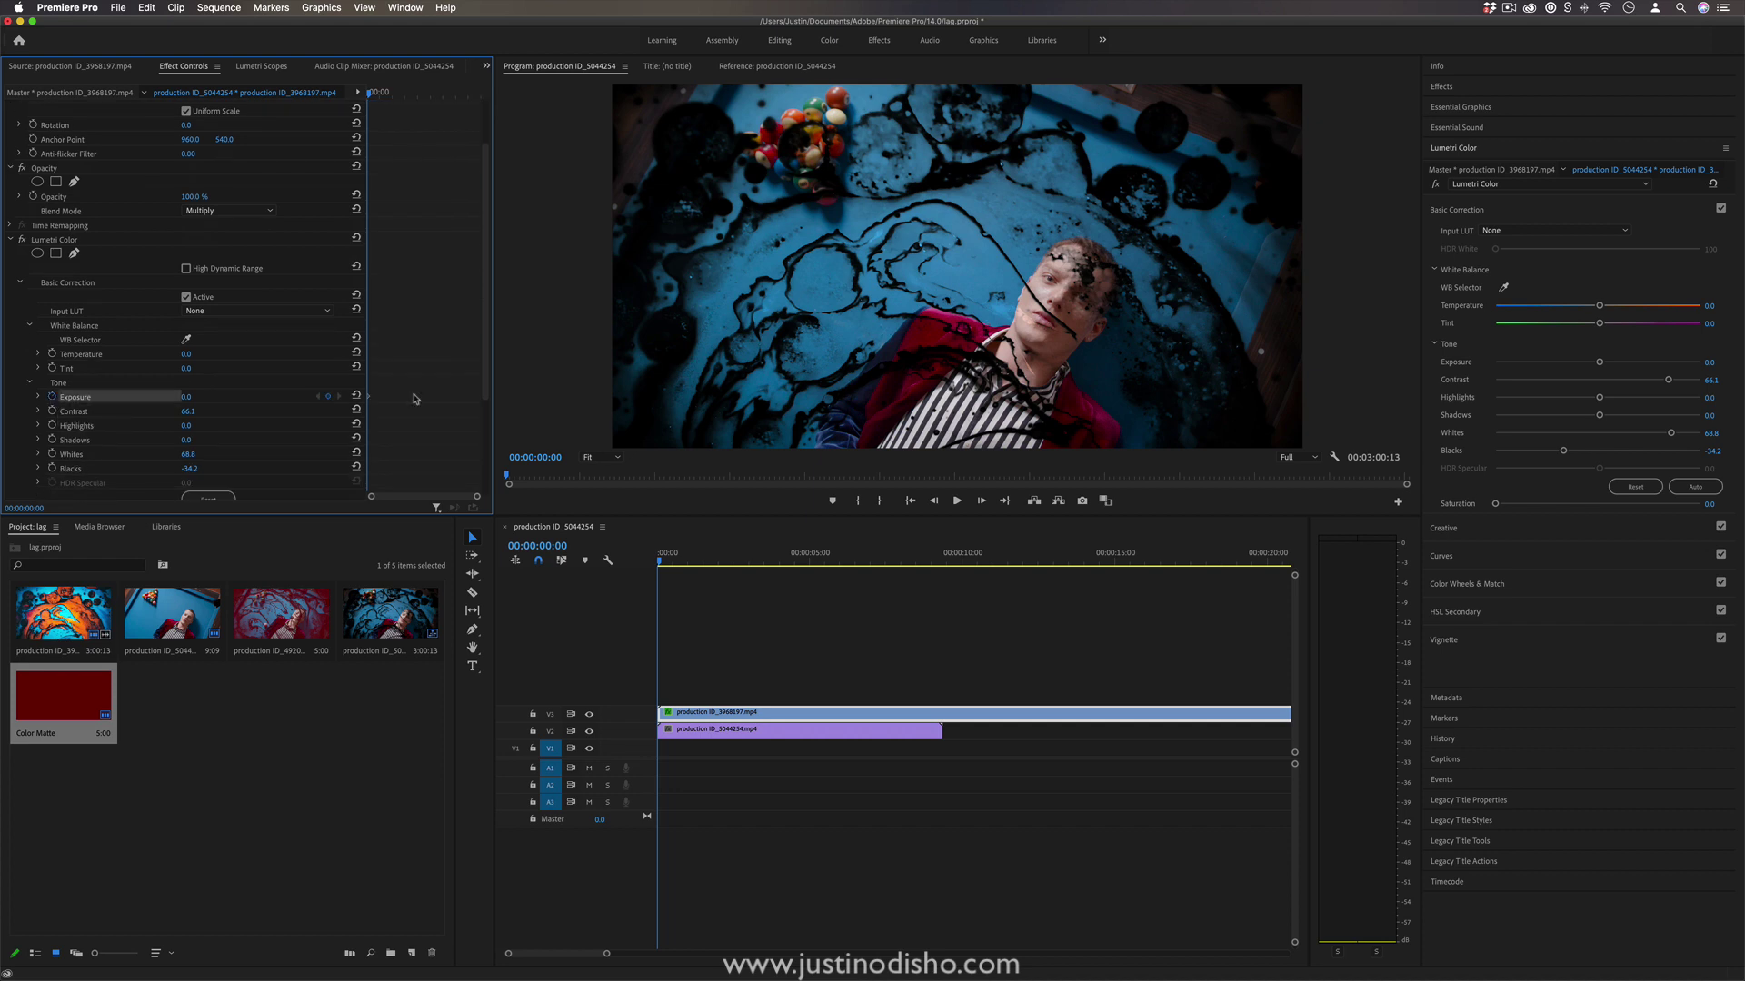
drag(187, 400, 123, 400)
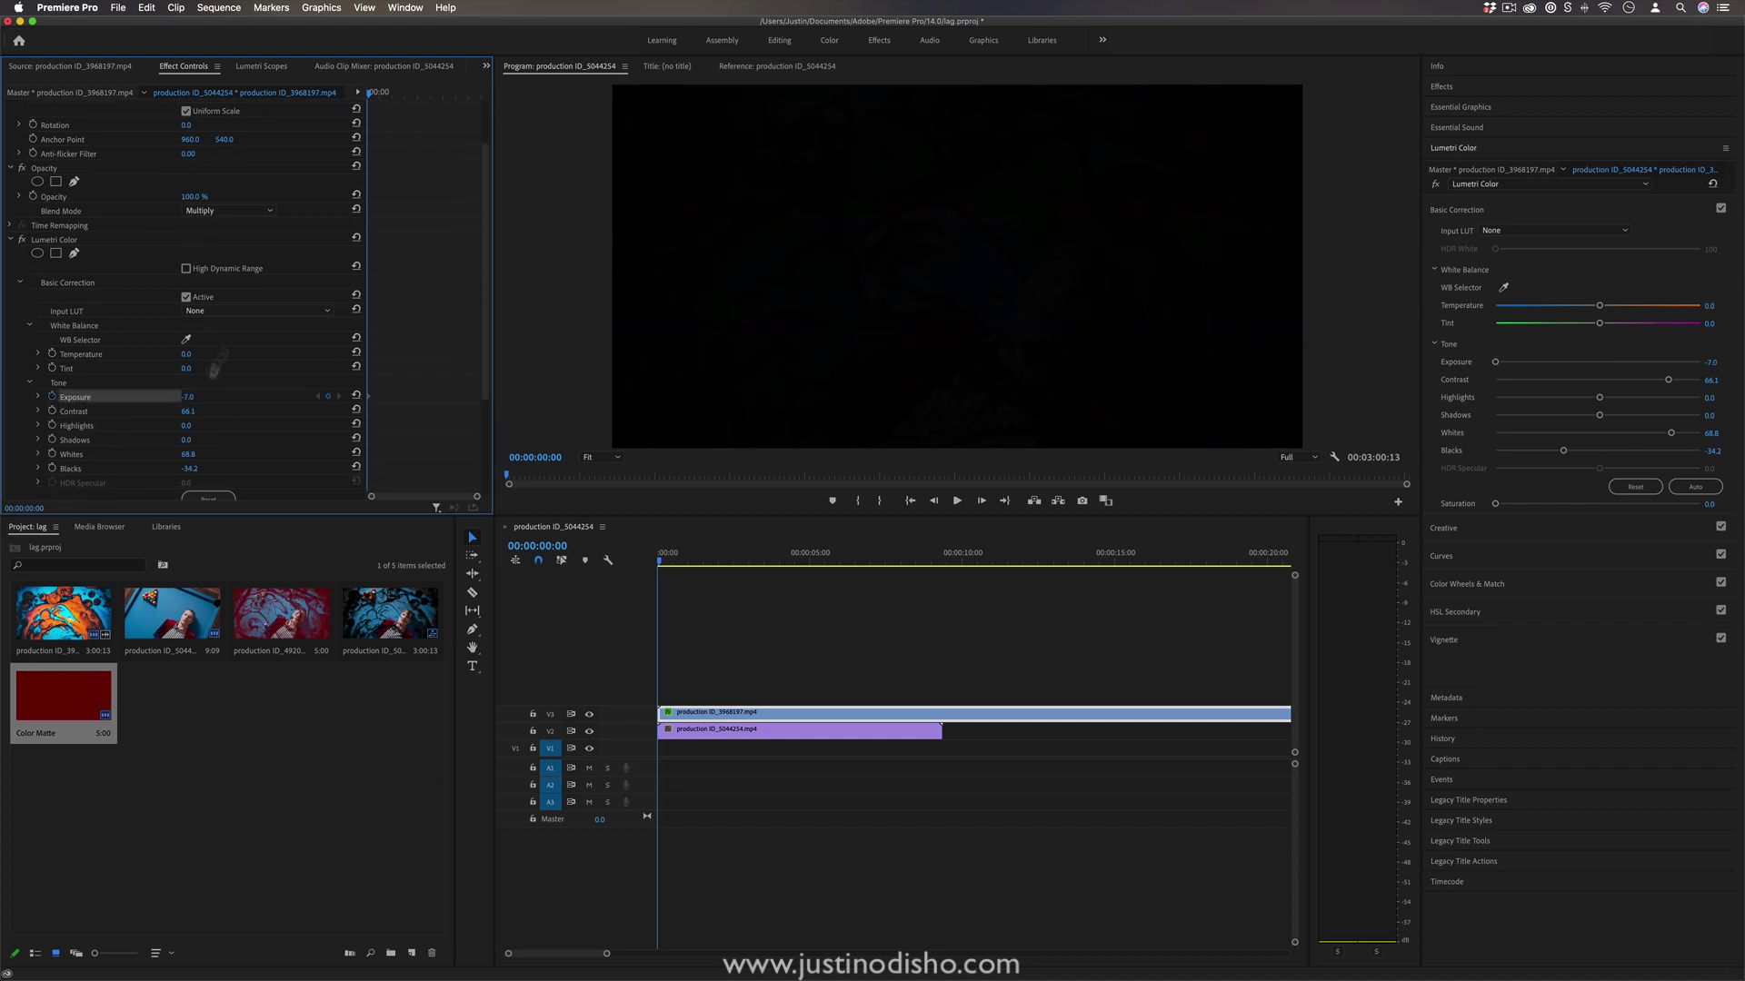
Add a later exposure keyframe at 1.4 and shift it earlier in time
key(space)
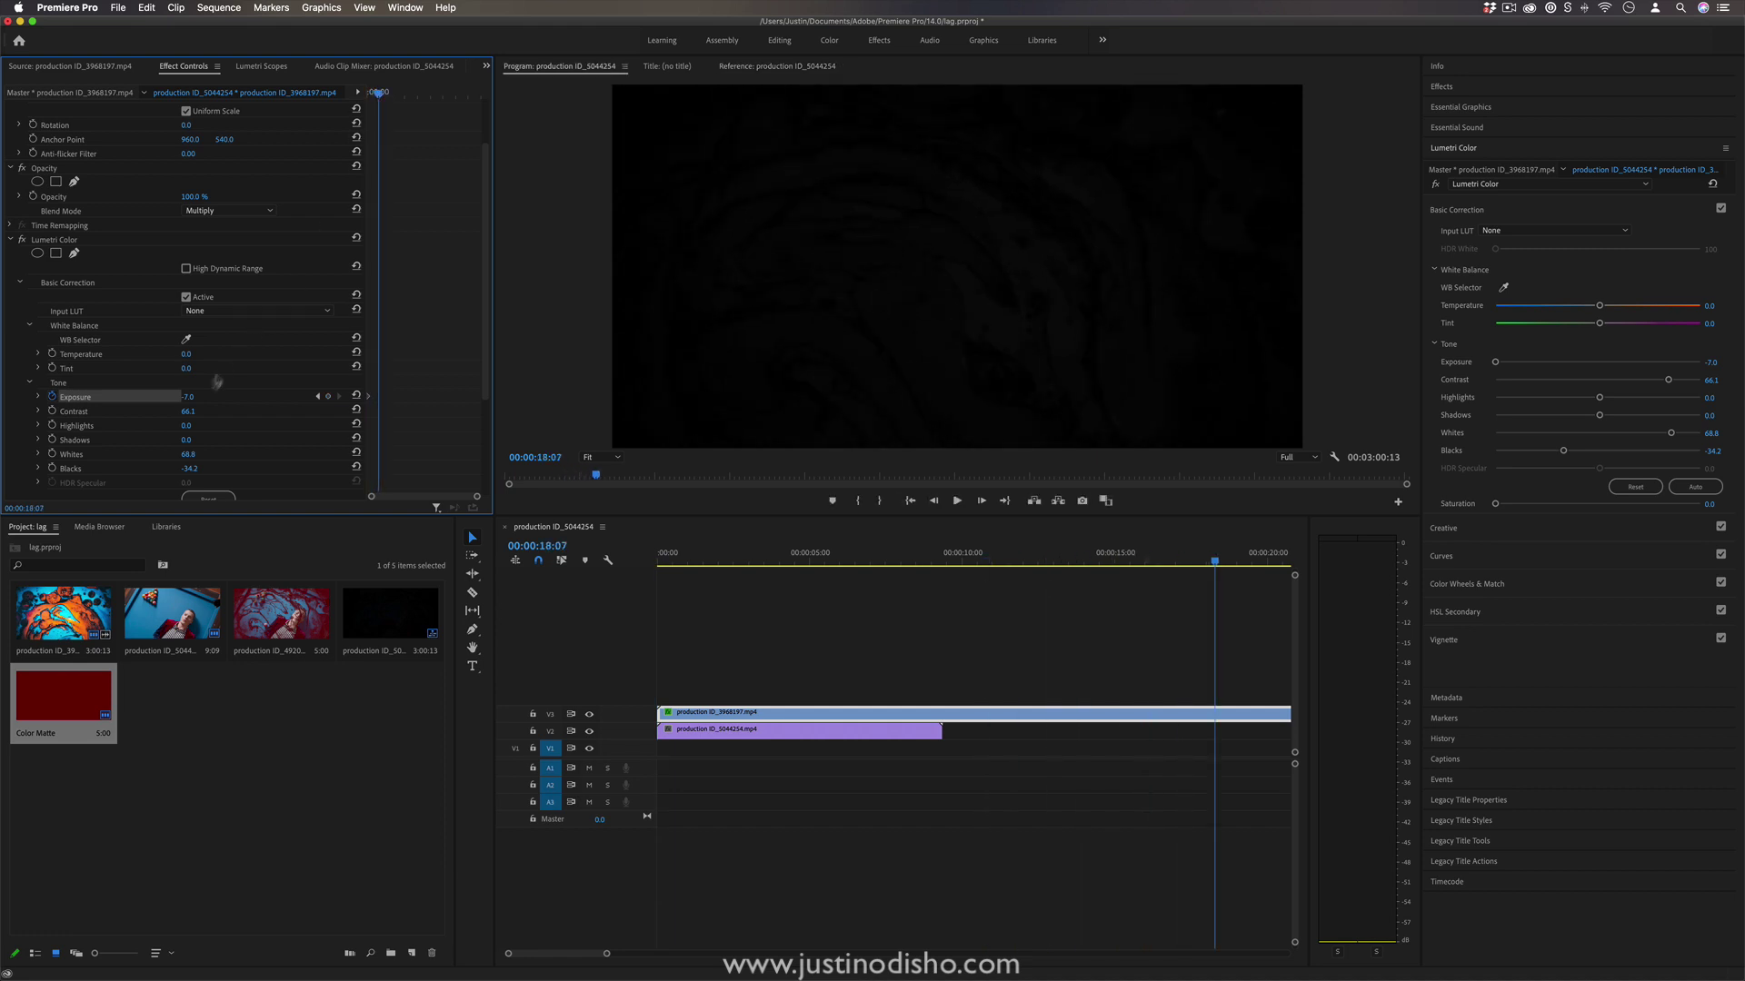
drag(187, 396, 226, 396)
drag(477, 497, 436, 497)
drag(445, 397, 381, 398)
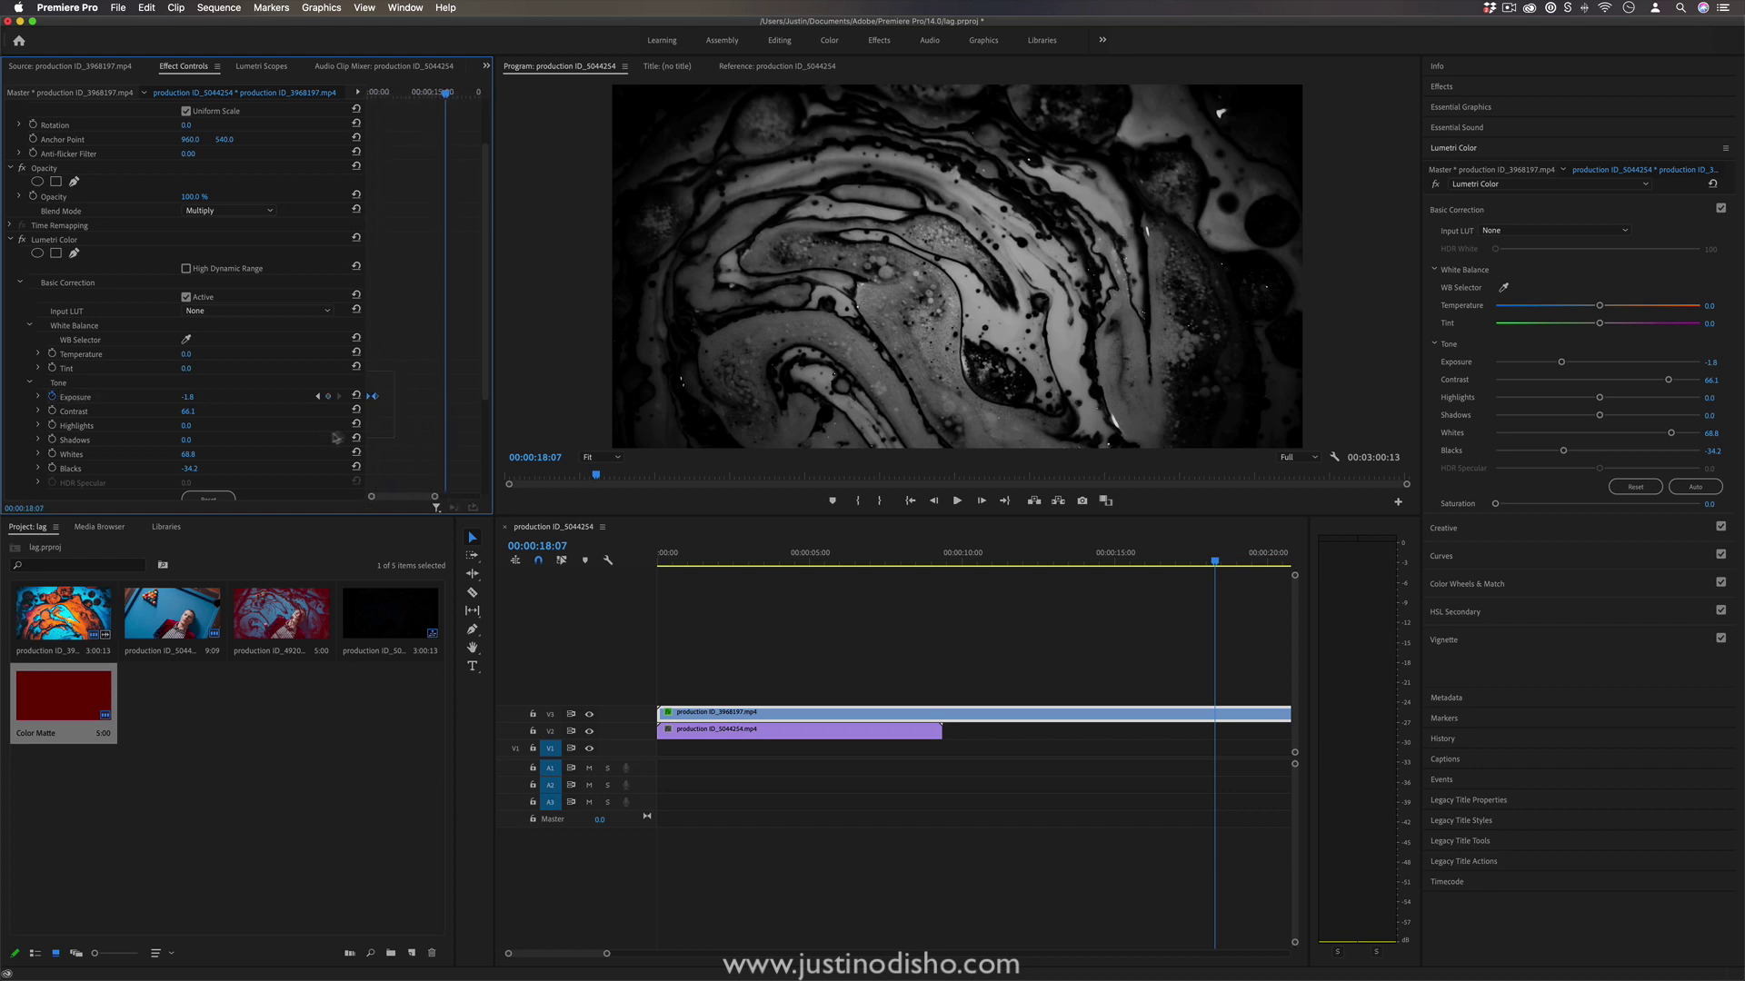
Play back the exposure fade-in from about four and six seconds
click(386, 92)
key(space)
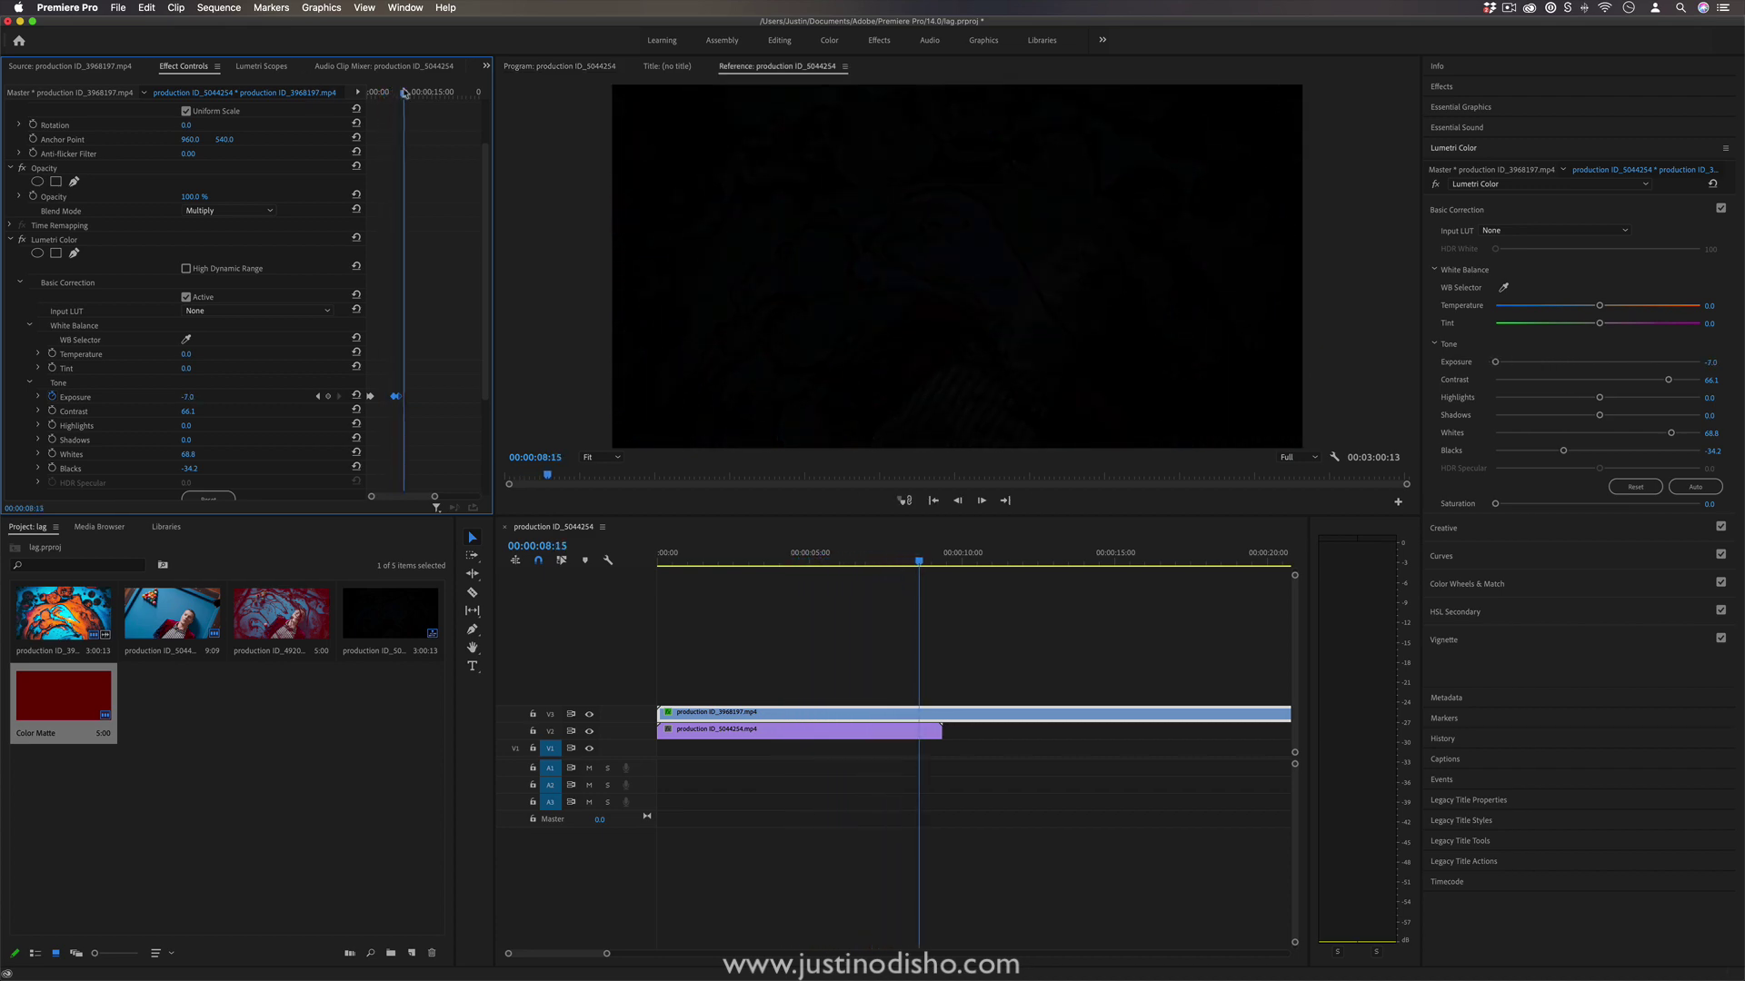
click(393, 93)
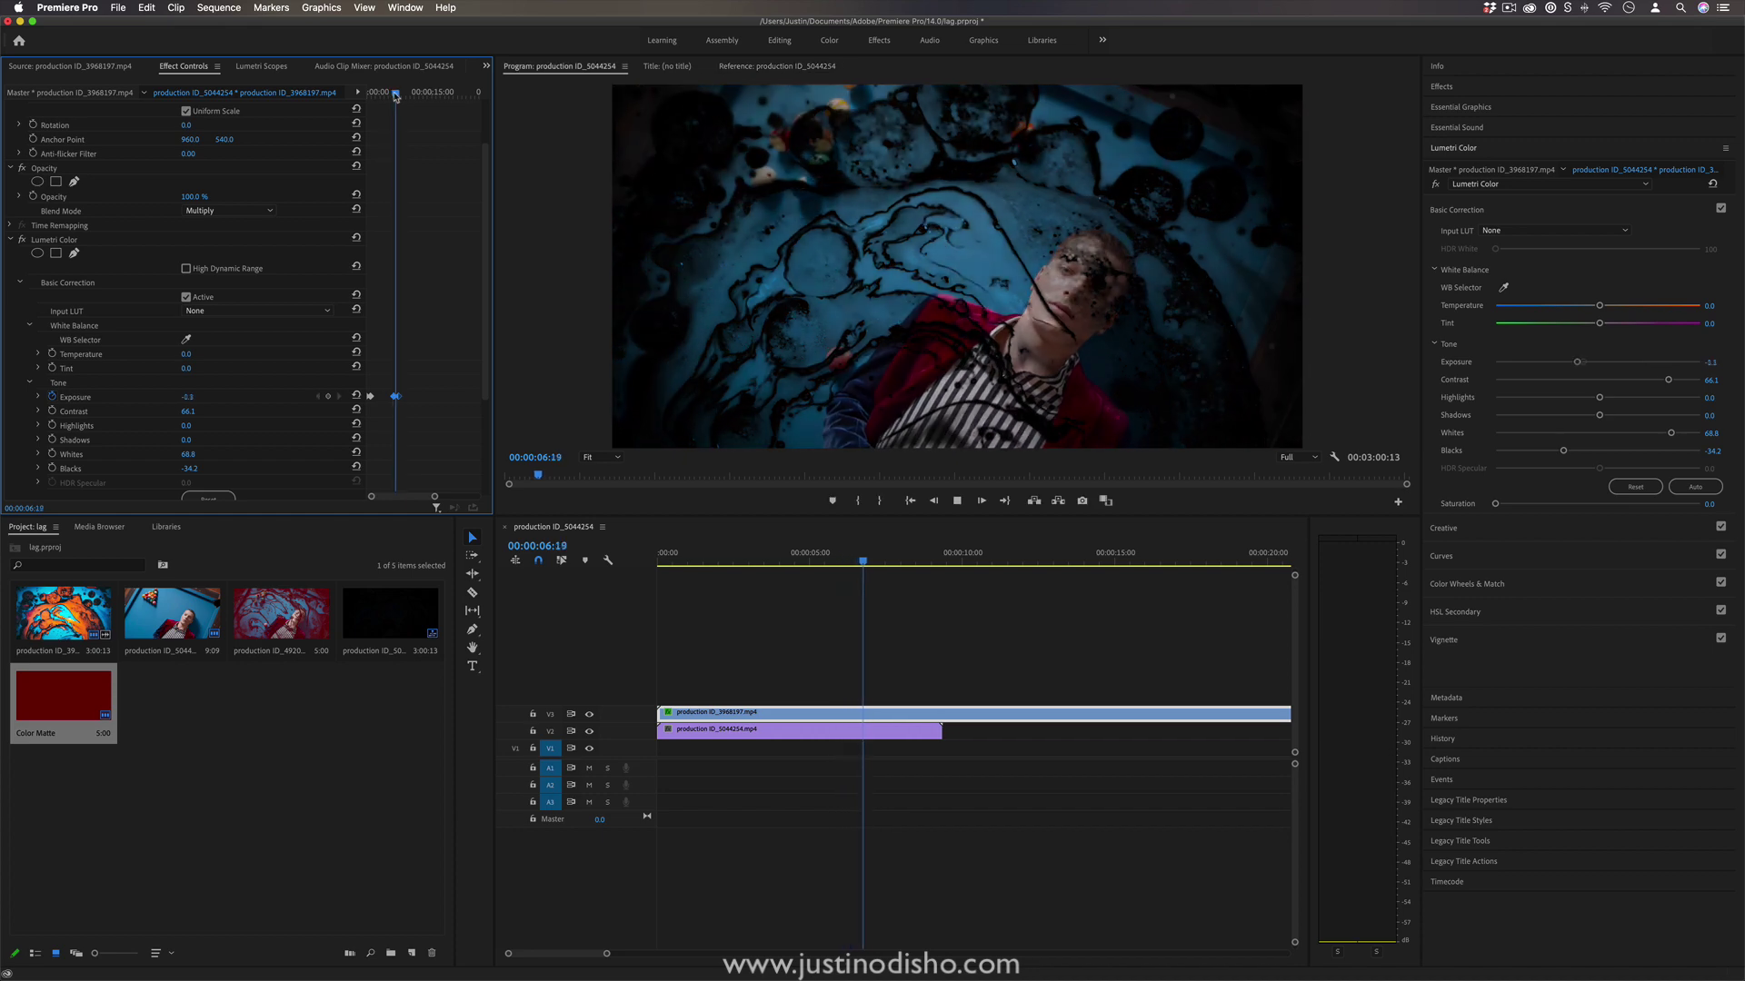
click(397, 94)
Preview the red pool-table clip, then load and skim the ink clip production ID_3968197 in the Source Monitor
double_click(260, 615)
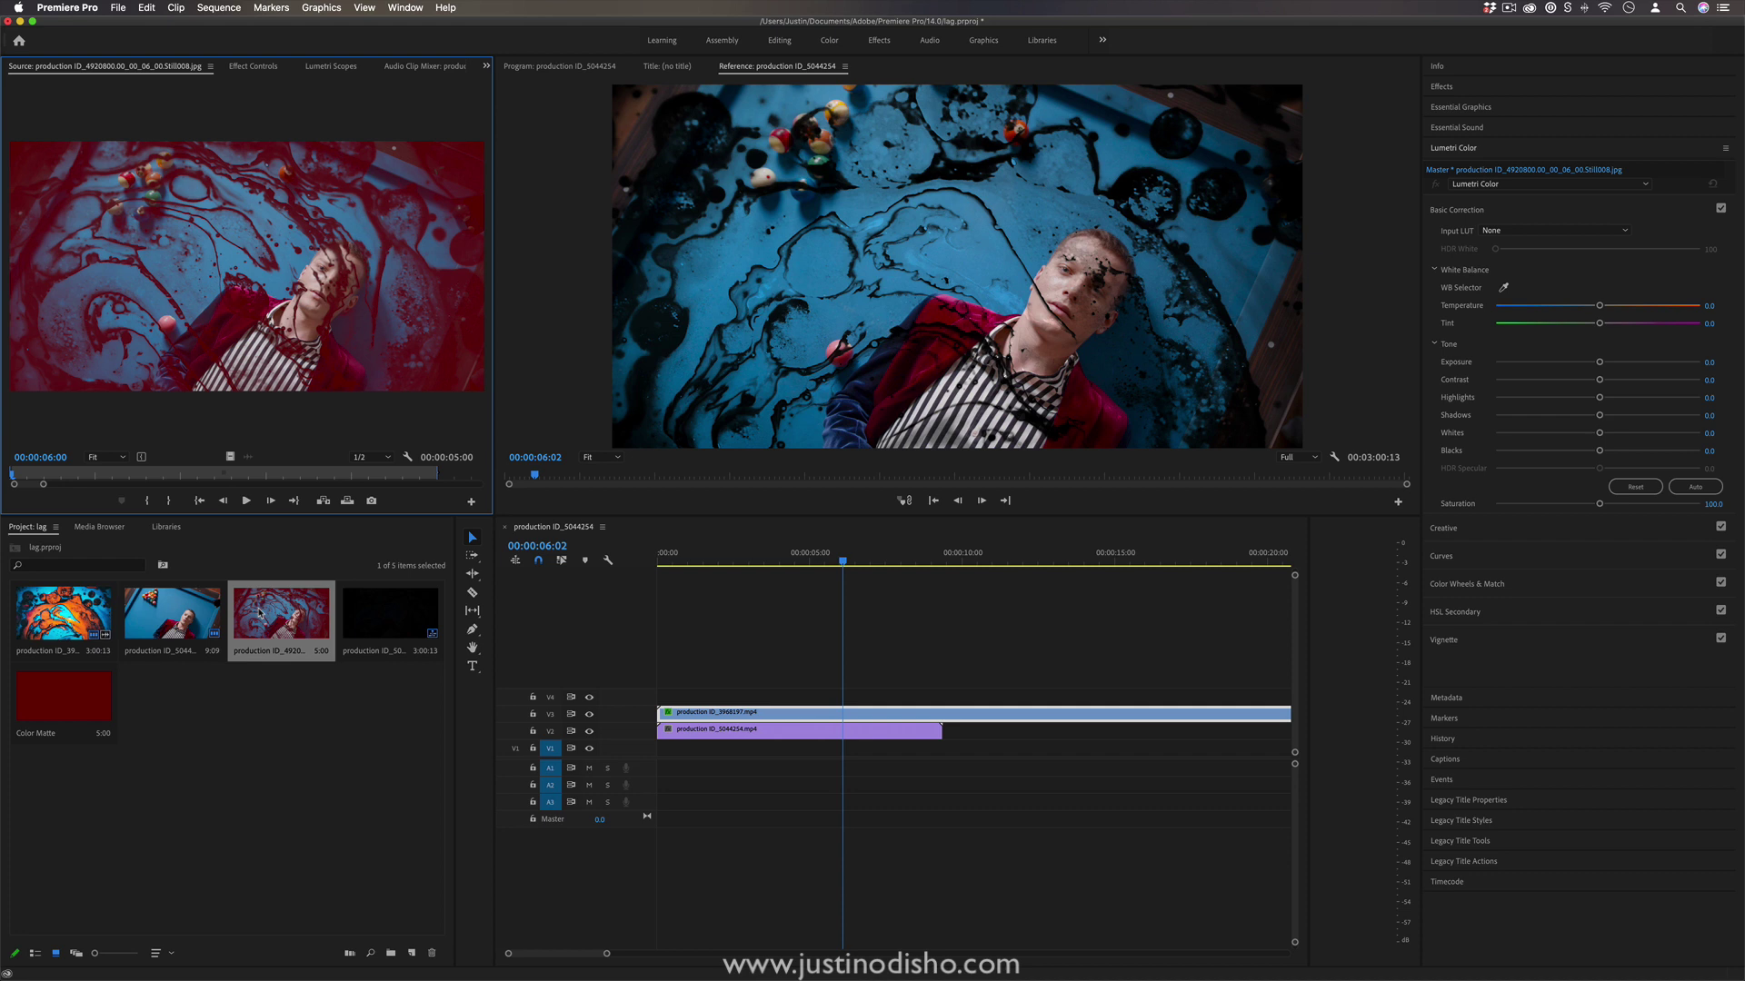
click(64, 614)
drag(63, 615, 170, 298)
mouse_move(207, 481)
mouse_down()
mouse_move(179, 481)
mouse_move(226, 476)
mouse_up()
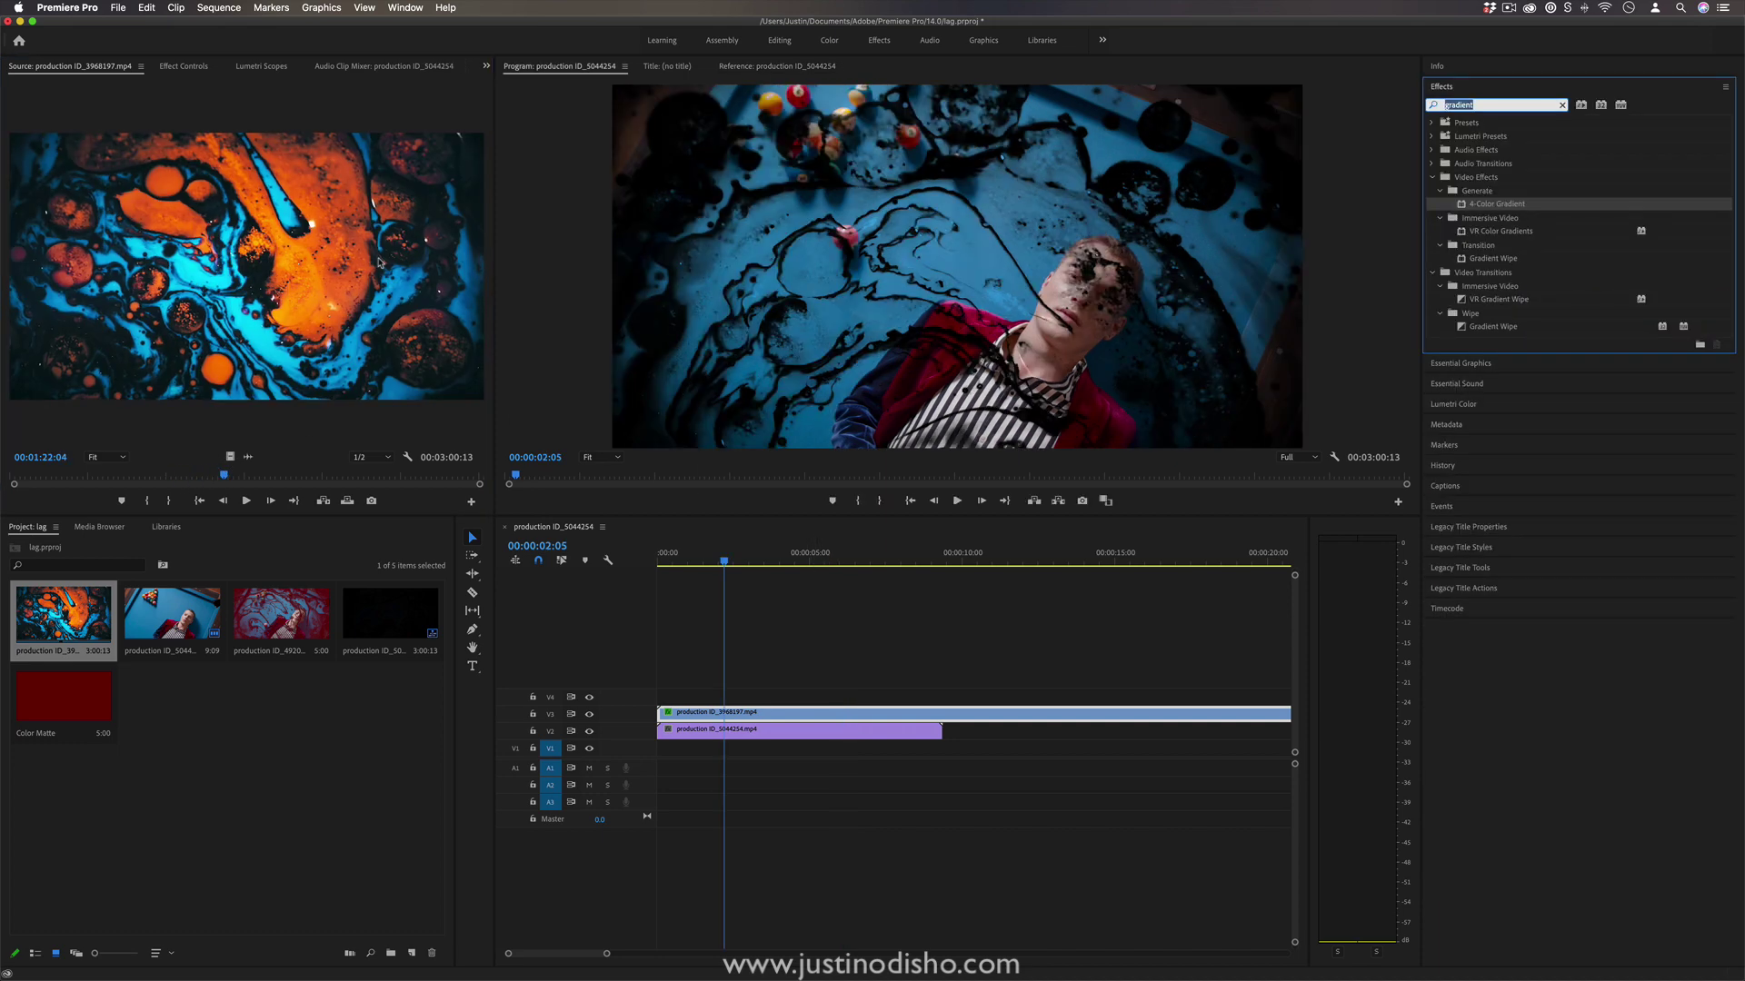